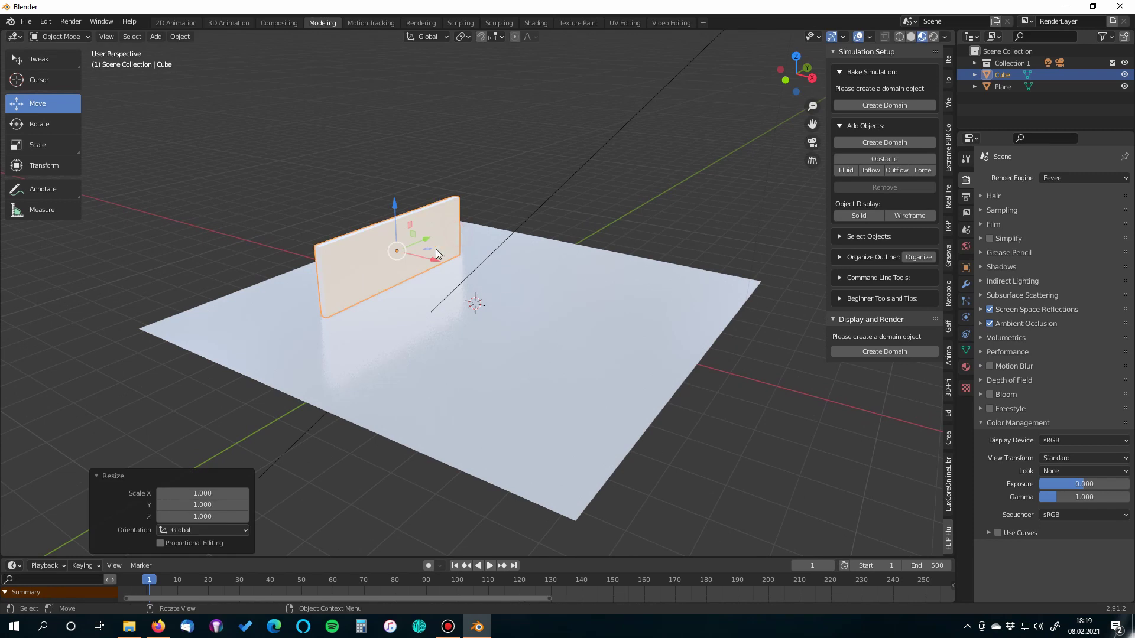
Delete the upright cube panel and the ground plane from the scene.
right_click(521, 307)
key("Delete")
left_click(519, 312)
key("Delete")
key("x")
left_click(632, 118)
Add a cube and move it about -6.72 m along X and about 1.015 m up along Z.
middle_click_drag(505, 316, 464, 306)
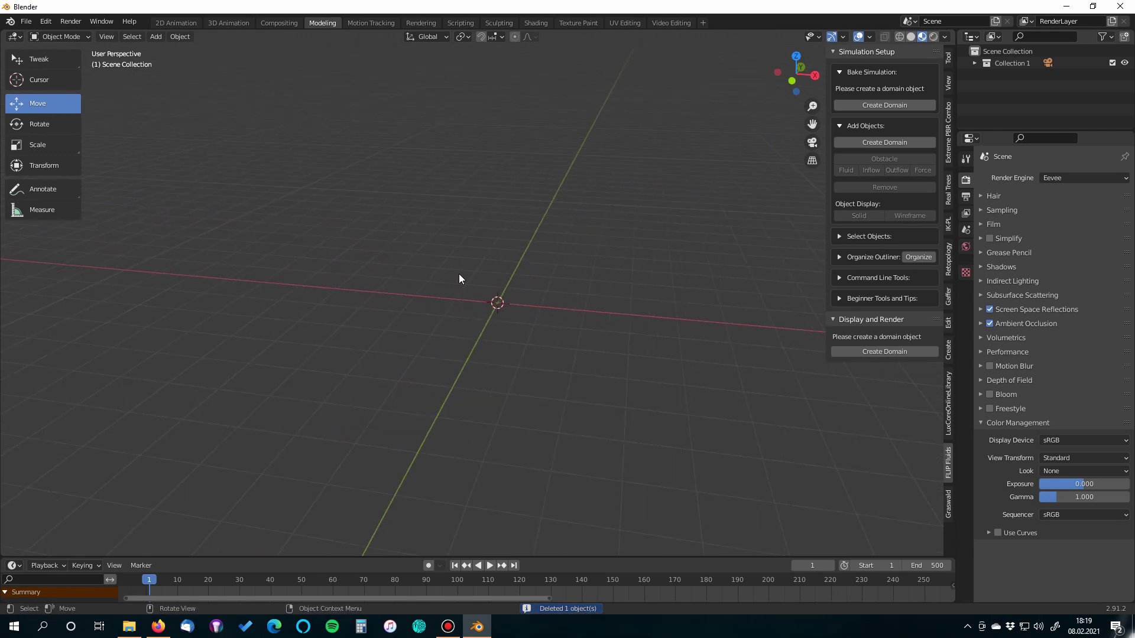
key("shift+a")
left_click(490, 314)
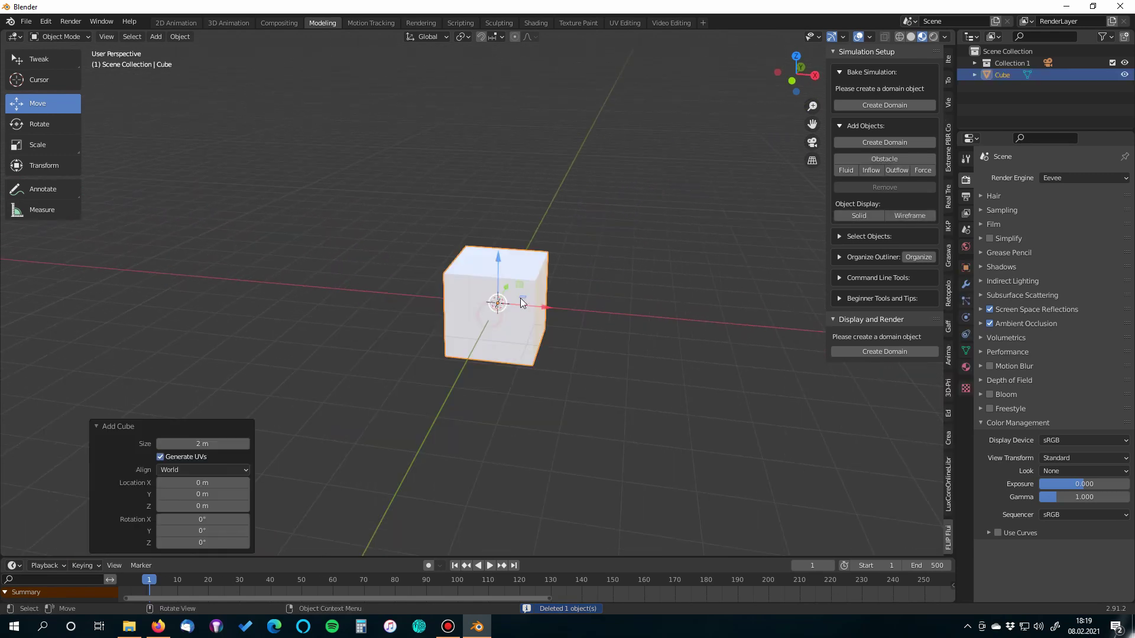
left_click_drag(547, 314, 245, 277)
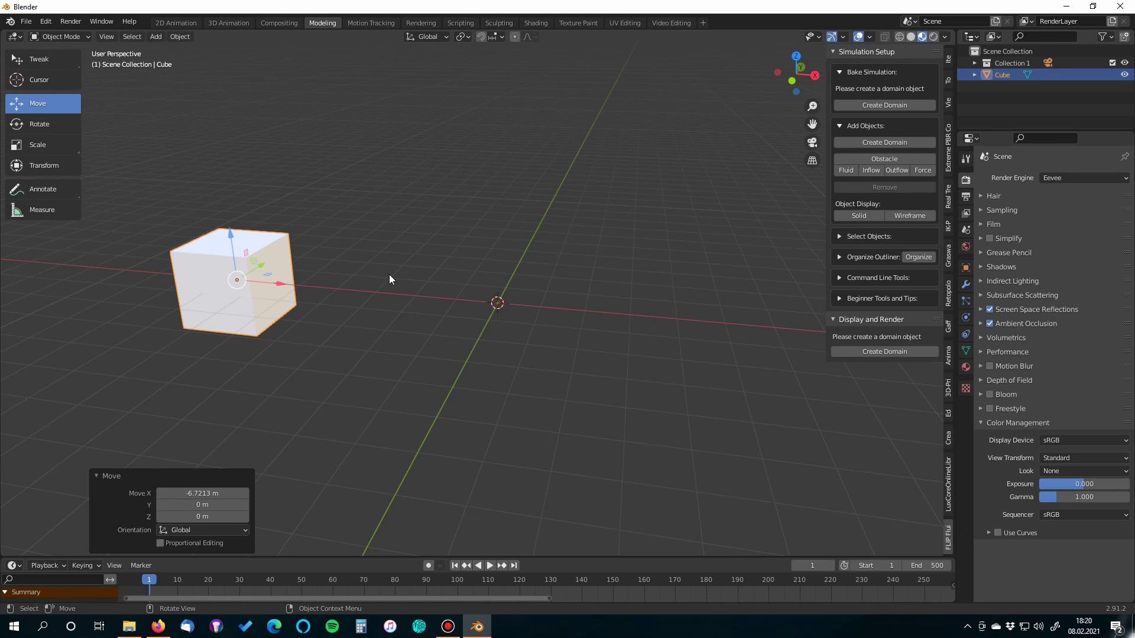
key("KP_1")
left_click_drag(240, 235, 253, 193)
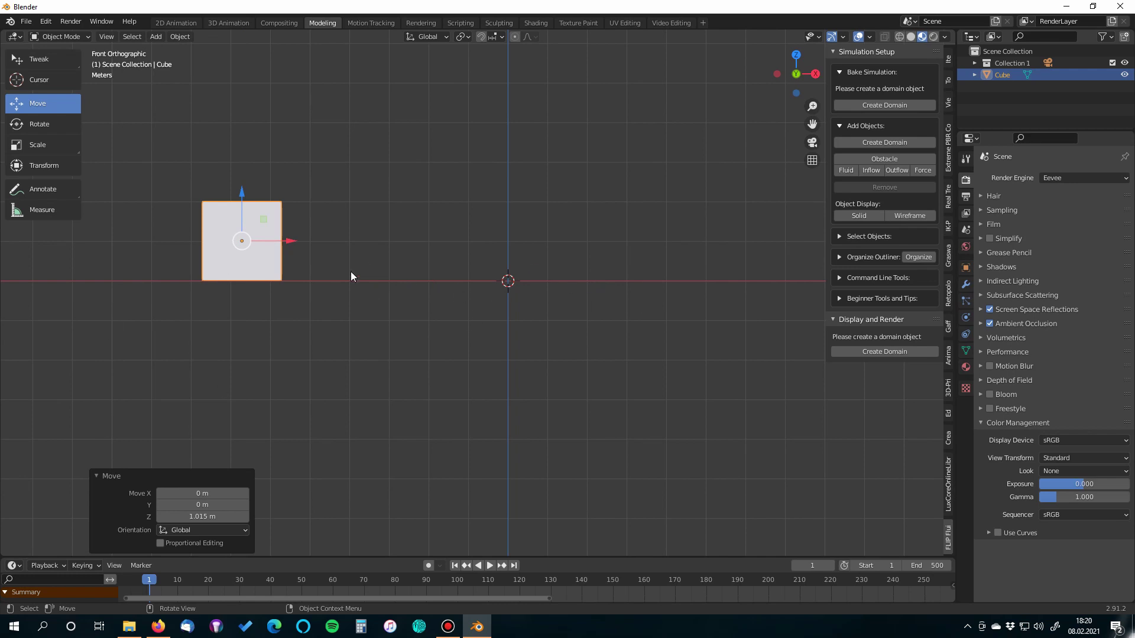
Insert a Location & Rotation keyframe for the cube at frame 1.
middle_click_drag(383, 306, 458, 278)
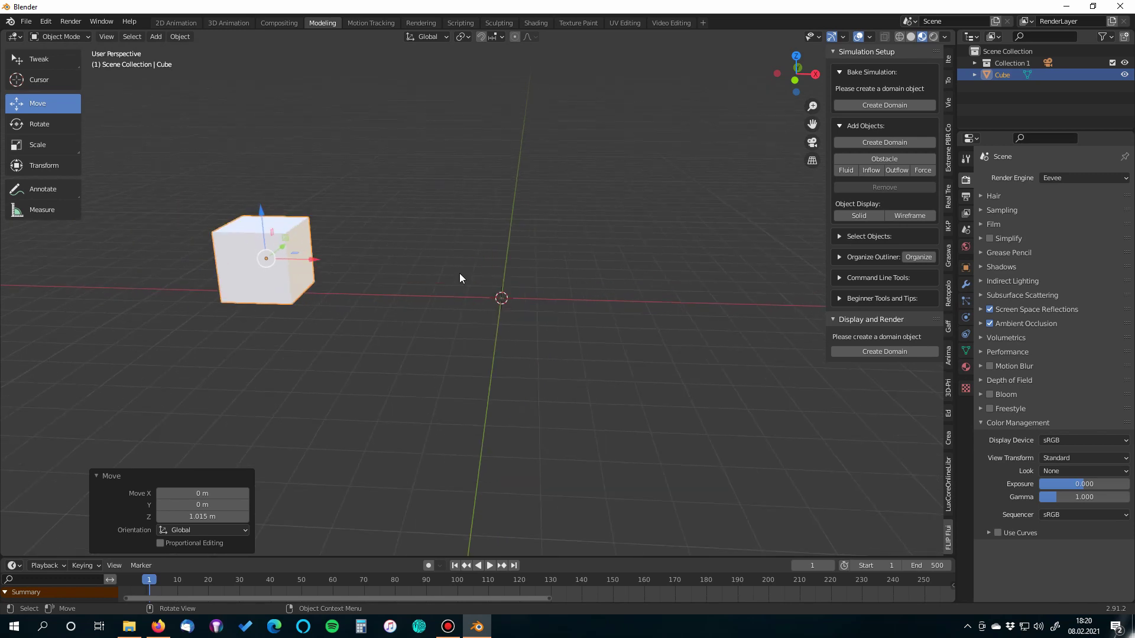
key("i")
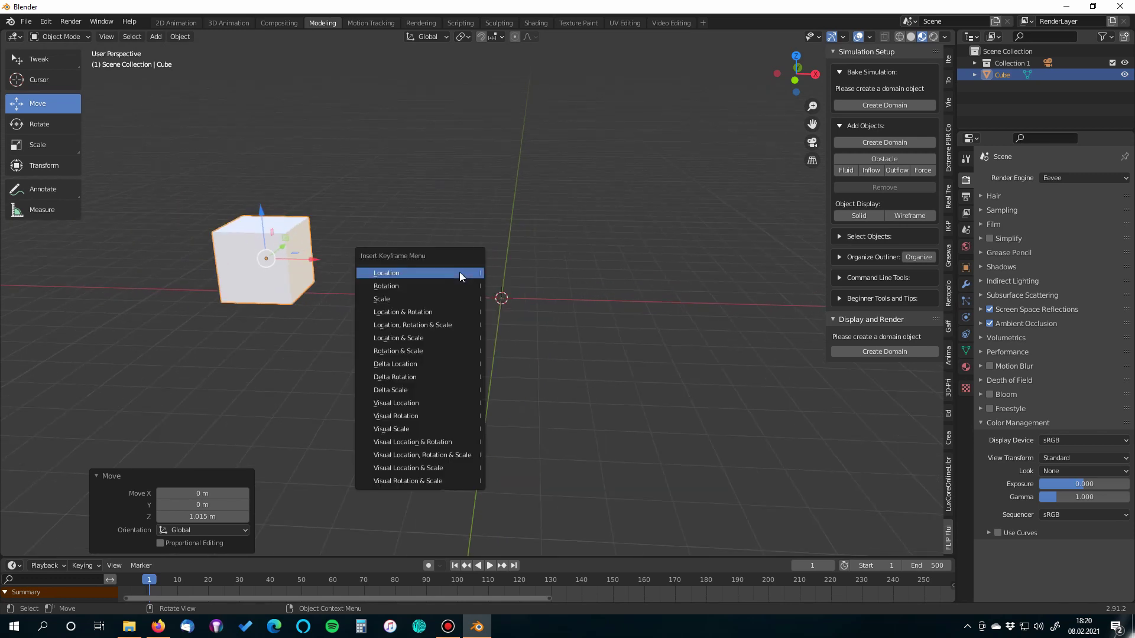
left_click(402, 314)
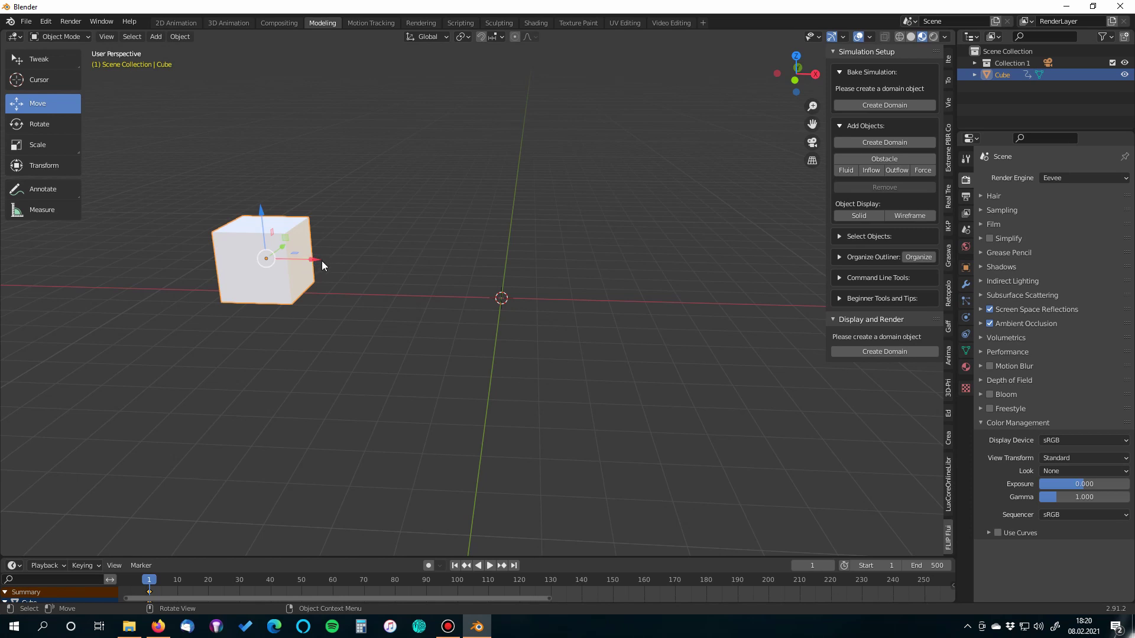
Try moving the cube about 2.04 m along X without keying it, and scrub the timeline to frame 50.
left_click_drag(311, 259, 383, 296)
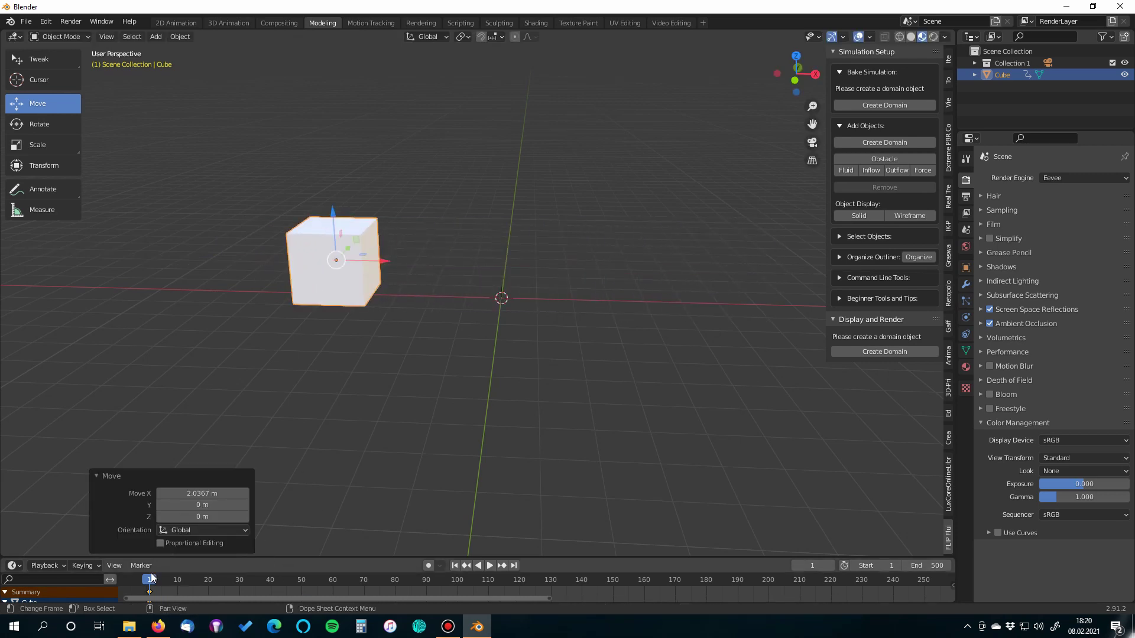
key("space")
left_click_drag(232, 585, 302, 585)
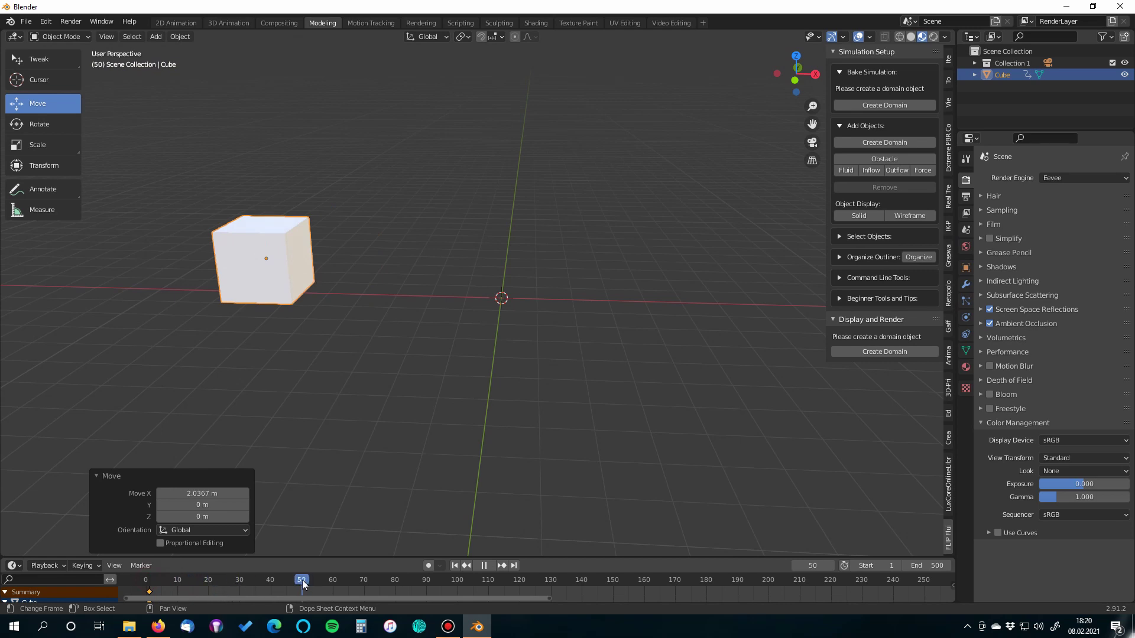
Go to frame 40 and move the cube about 11.5 m along X.
left_click_drag(302, 579, 270, 585)
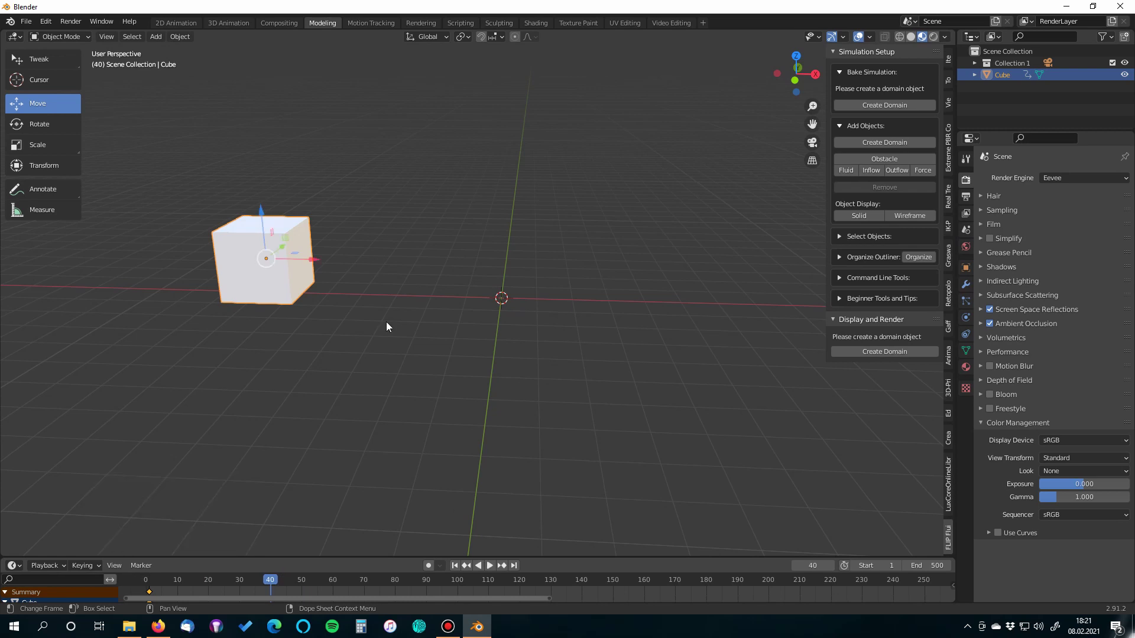
left_click_drag(312, 263, 727, 269)
Rotate the cube 180° around the global Z axis and insert a Location & Rotation keyframe at frame 40.
key("r")
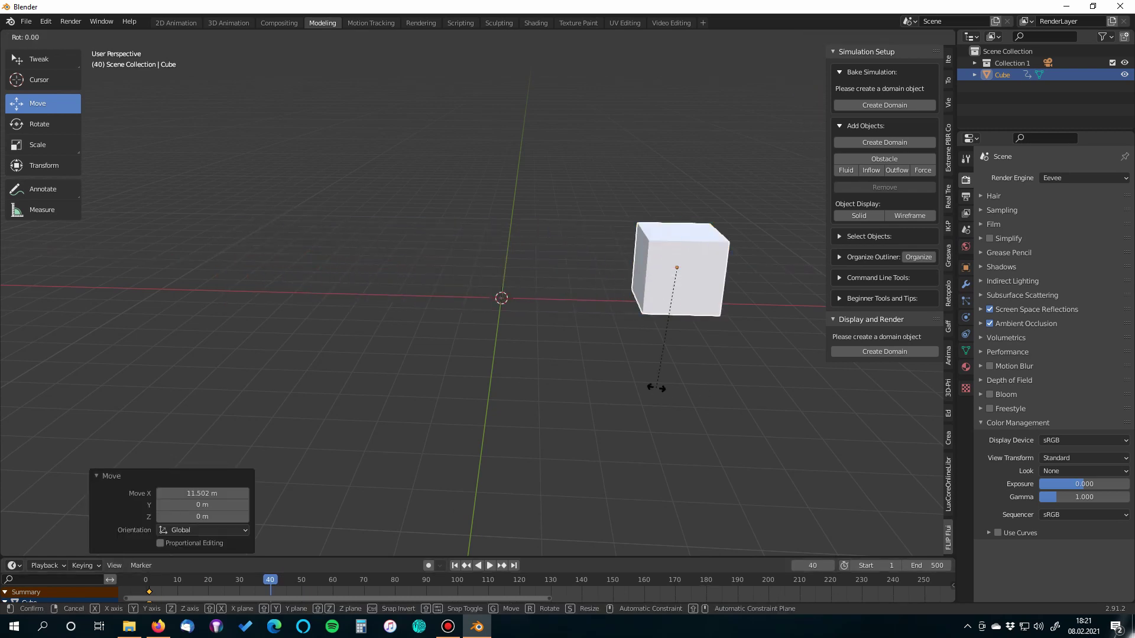
key("z")
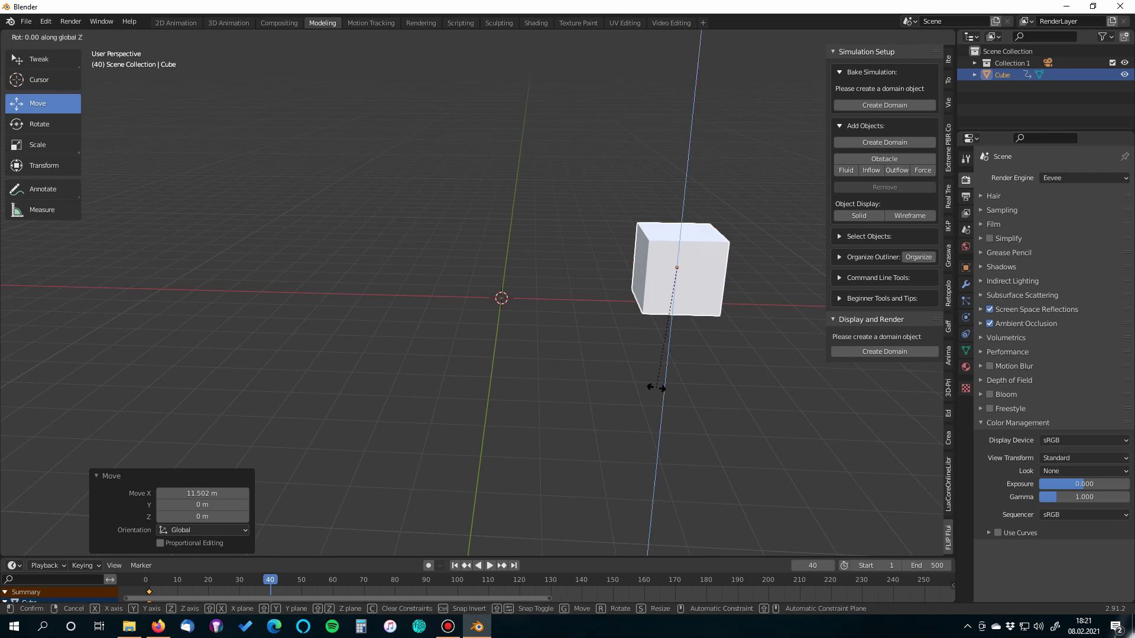
type("180")
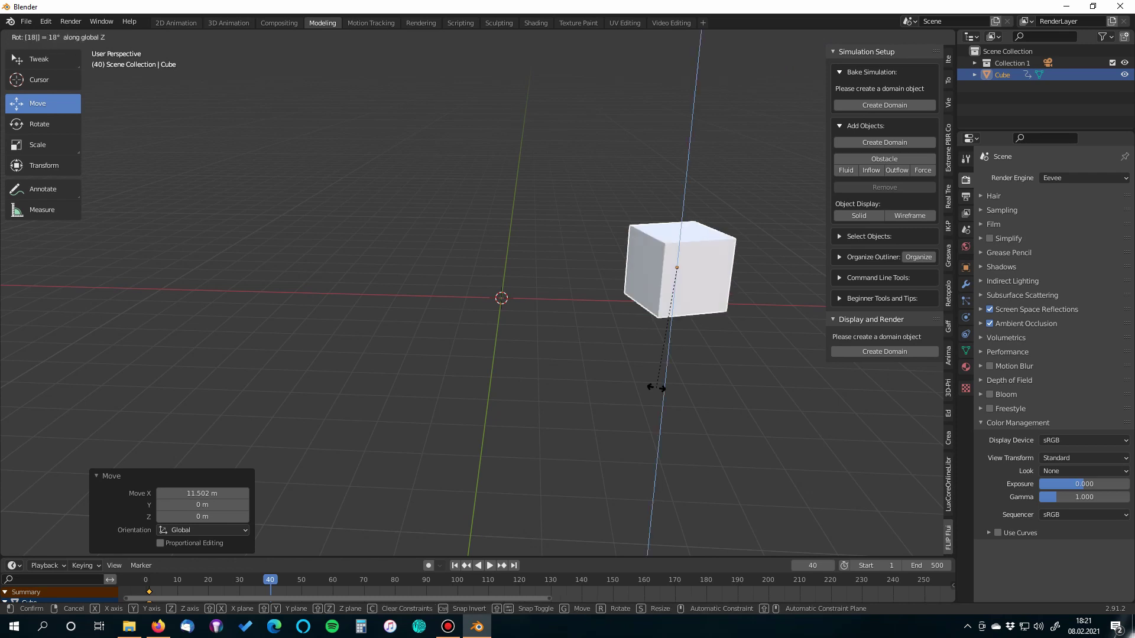
key("Return")
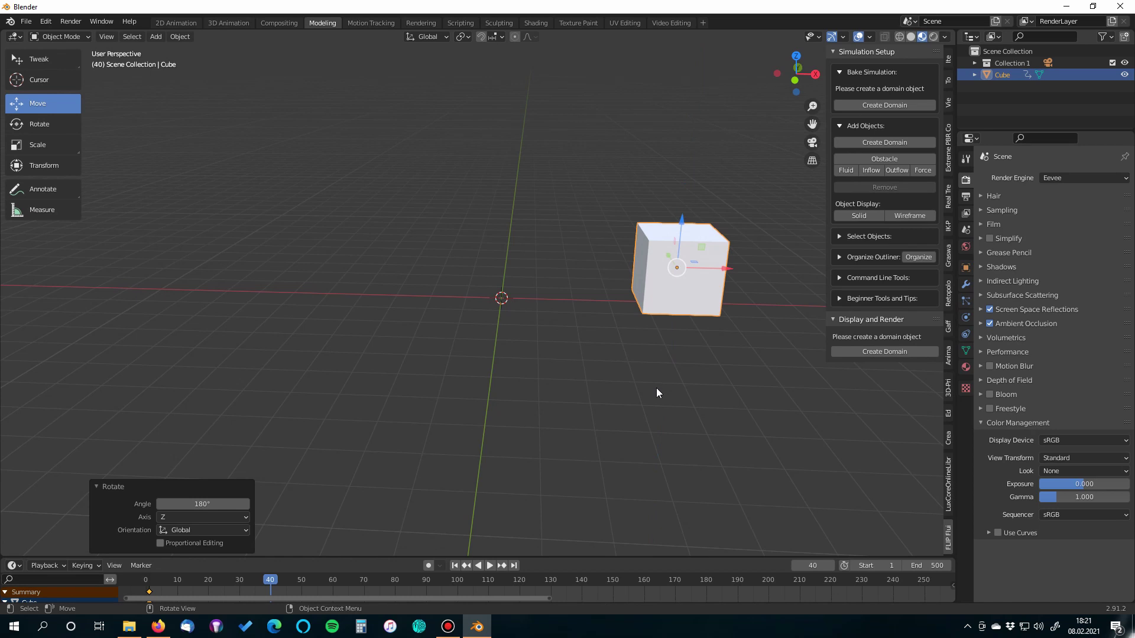
key("i")
left_click(640, 332)
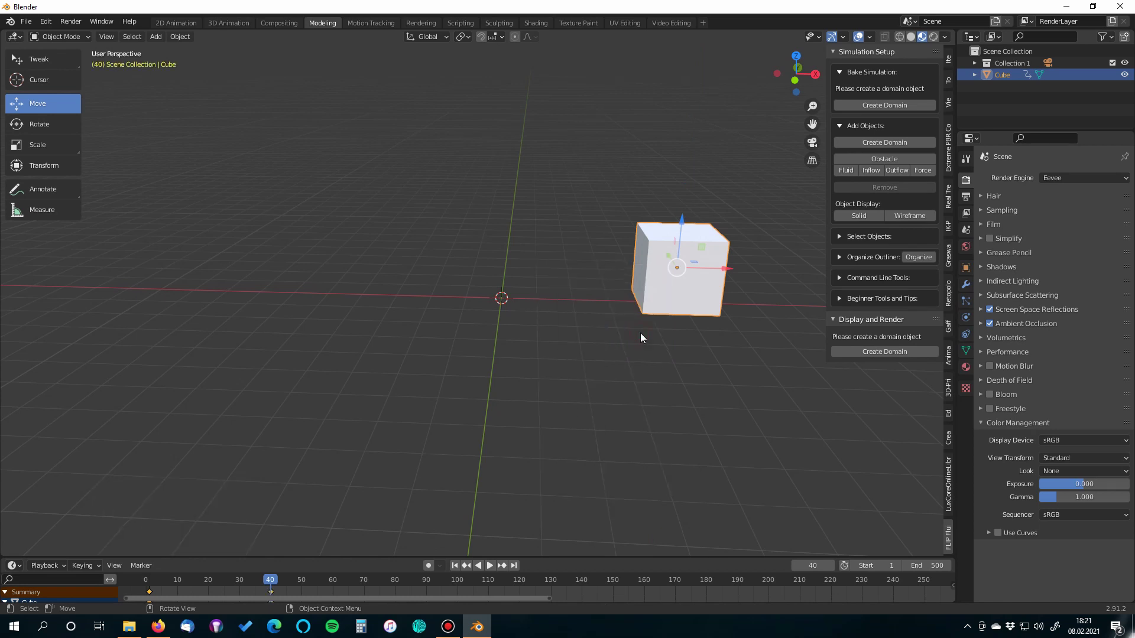
Play the cube's animation from the first frame, stop it and return to frame 1.
left_click(453, 566)
key("space")
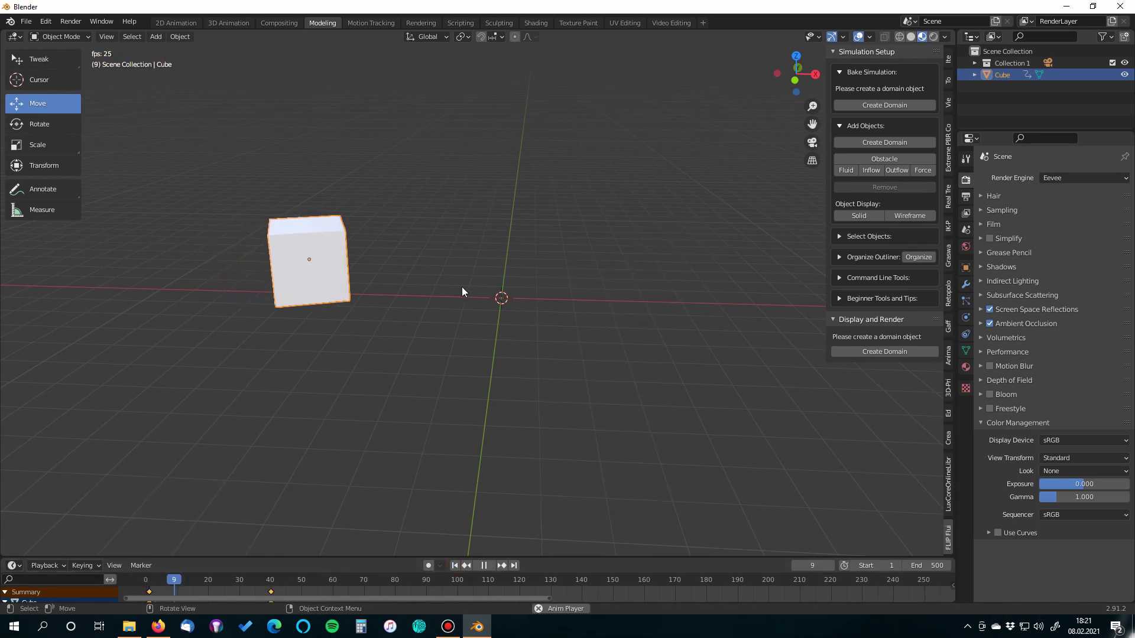
key("space")
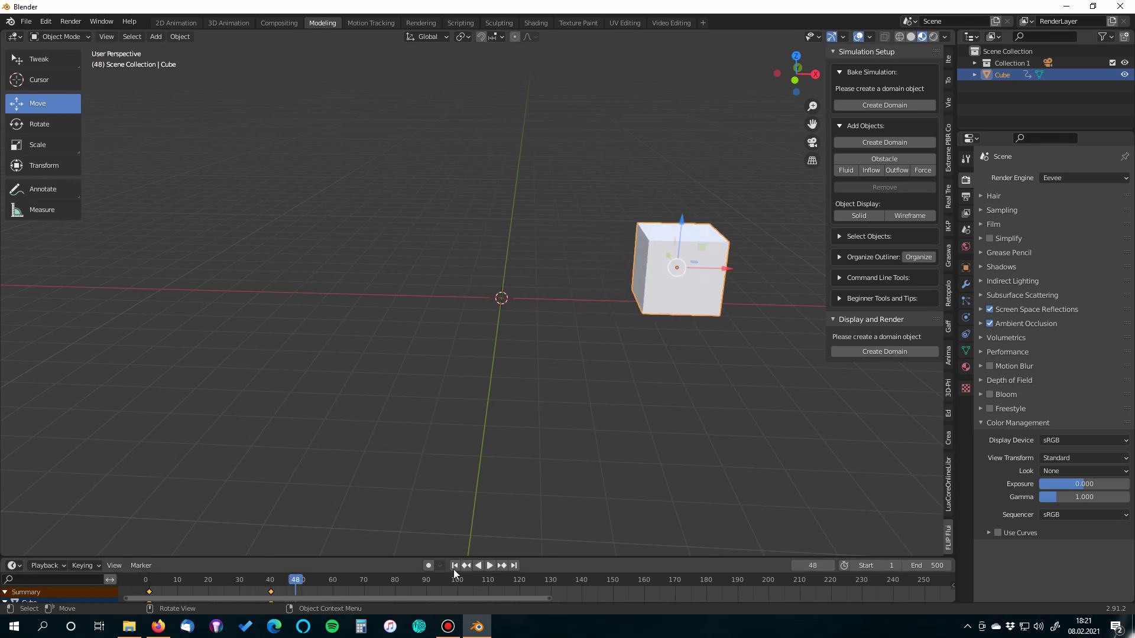
left_click(454, 565)
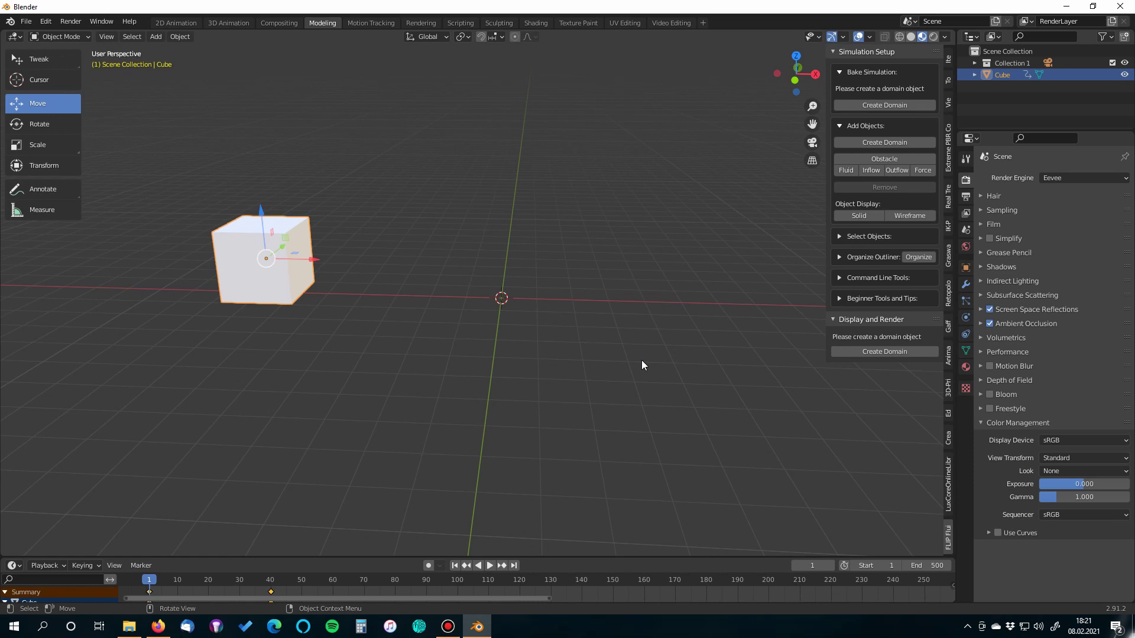
Add a second cube at the origin and scale it by about 9.63 along X.
middle_click_drag(283, 300, 389, 345)
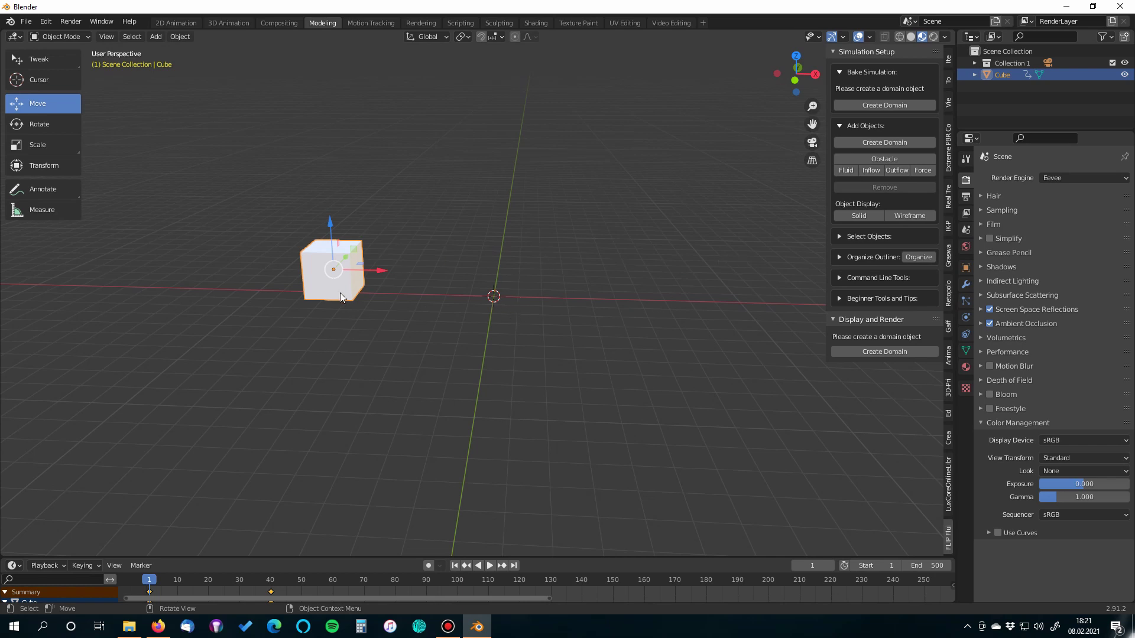
key("shift+a")
mouse_move(399, 303)
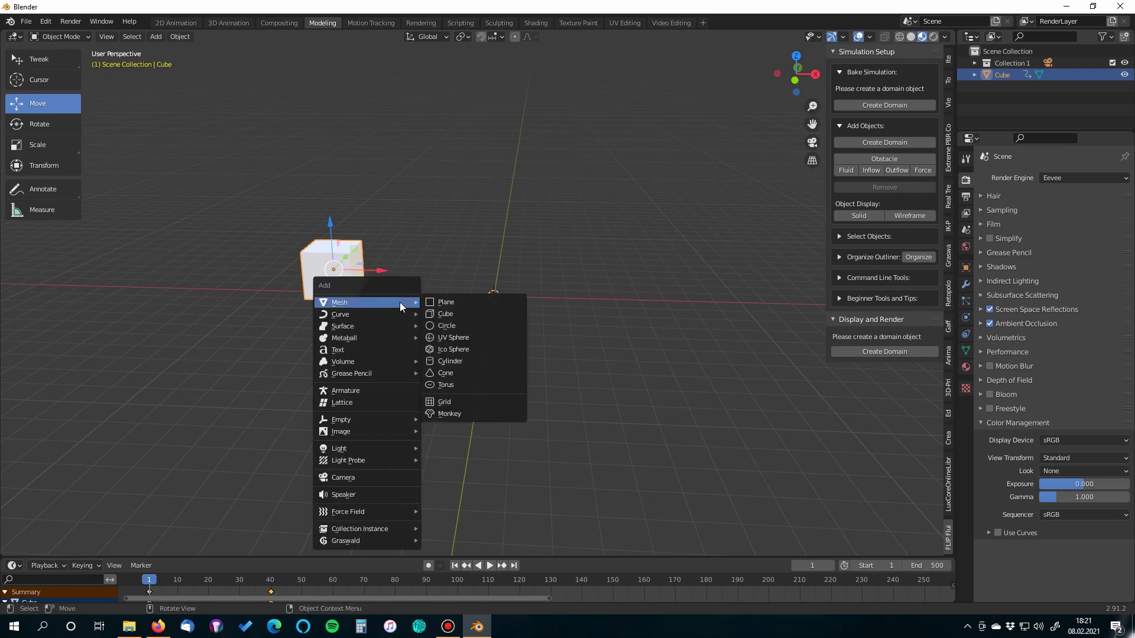
left_click(446, 314)
key("s")
key("x")
left_click(757, 299)
Scale the long block by about 2.45 along Y and flatten it by a factor of about 0.164 along Z.
key("s")
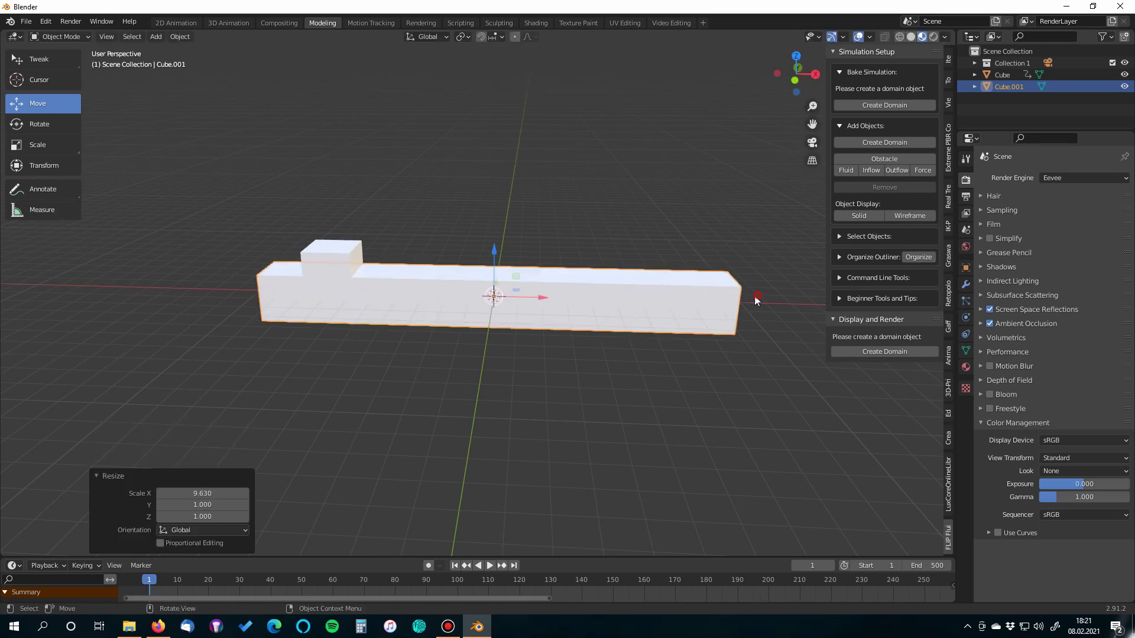
key("y")
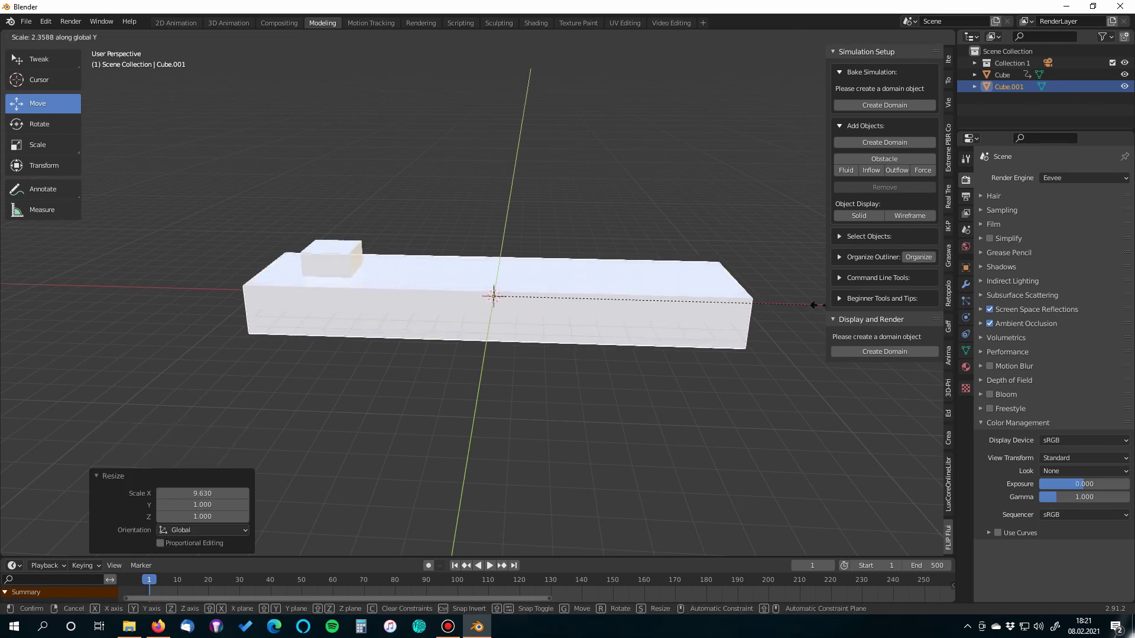
left_click(758, 348)
key("s")
key("z")
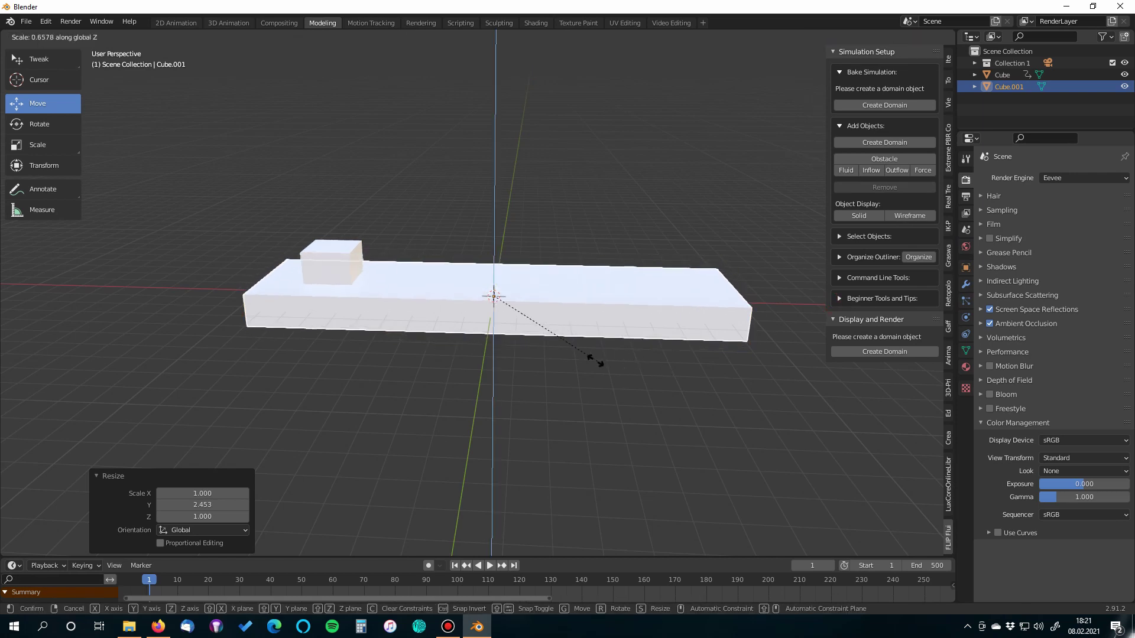
left_click(510, 317)
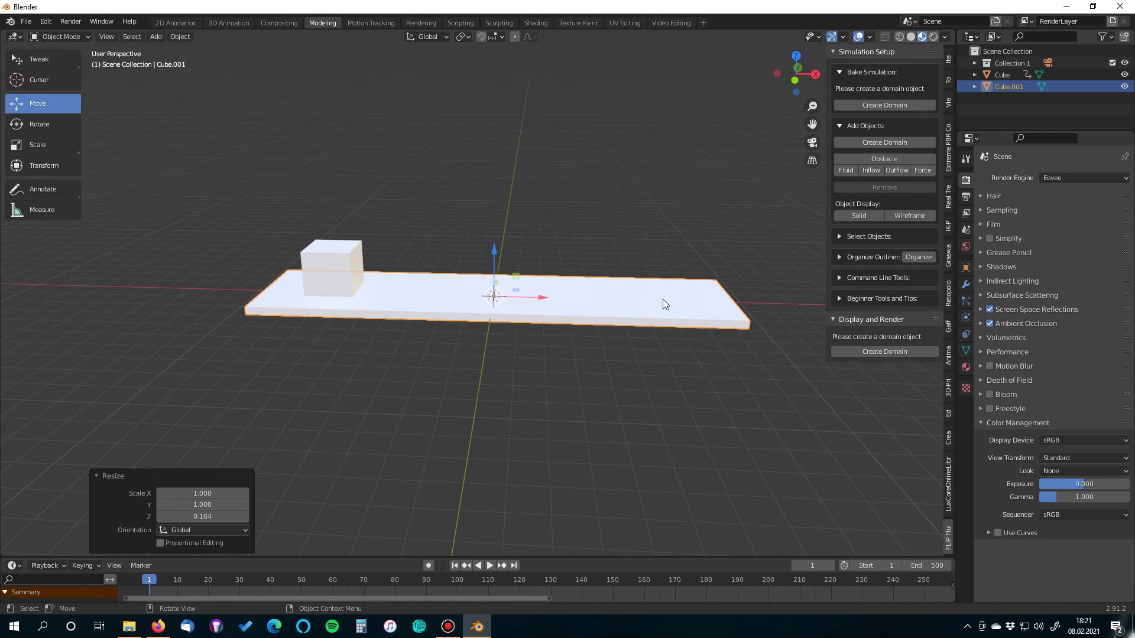
In front orthographic view, raise the flat slab by about 0.18 m along Z.
key("KP_1")
scroll(662, 299, "up", 5)
scroll(610, 273, "down", 1)
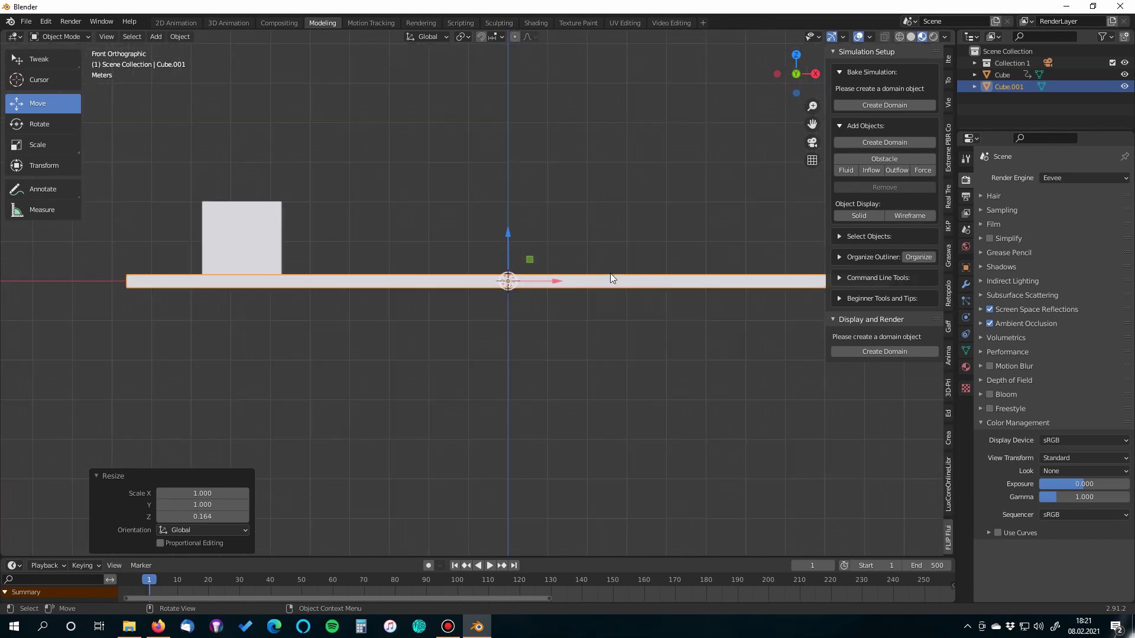
scroll(508, 234, "down", 1)
left_click_drag(508, 234, 517, 223)
Play the animation twice to check the cube's motion across the slab, returning to frame 1 after each playback.
middle_click_drag(456, 359, 467, 417)
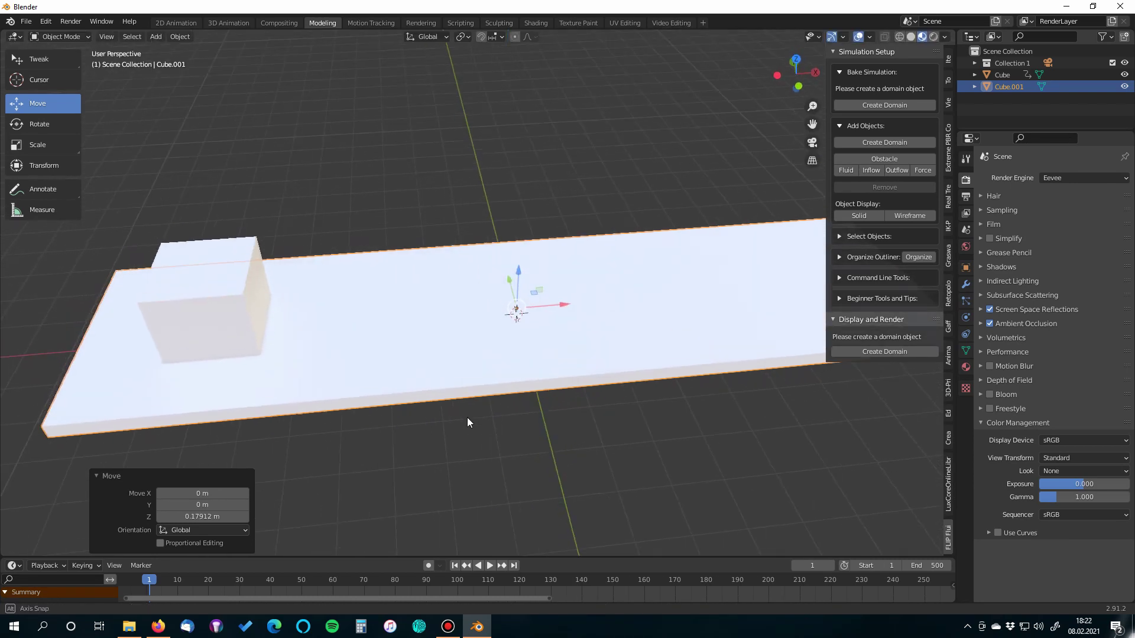
scroll(575, 403, "down", 3)
key("space")
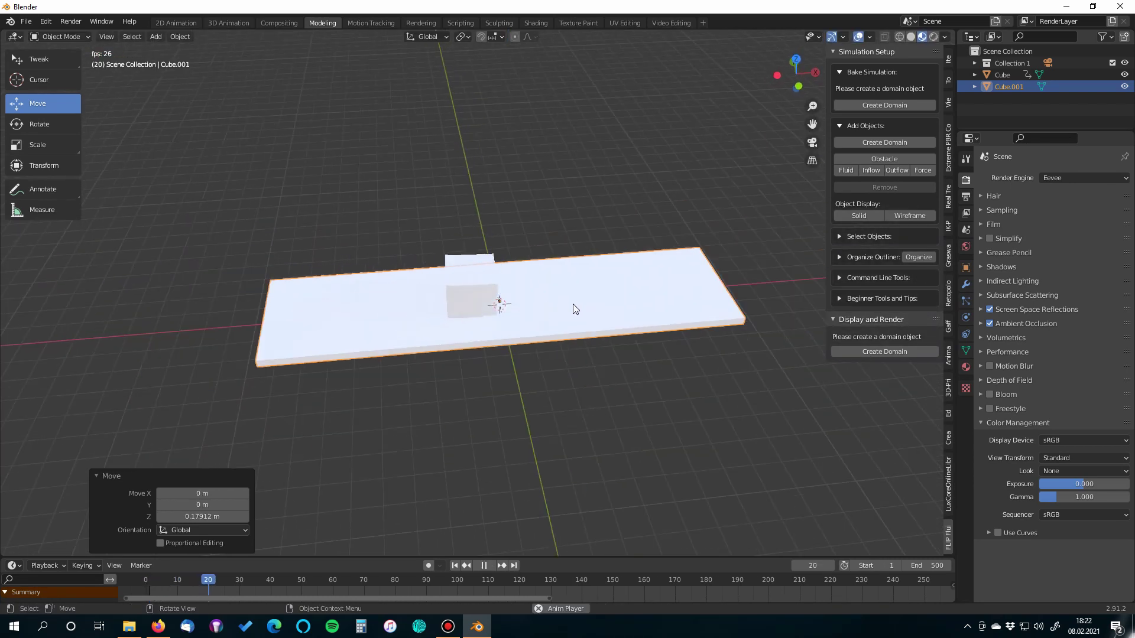
key("space")
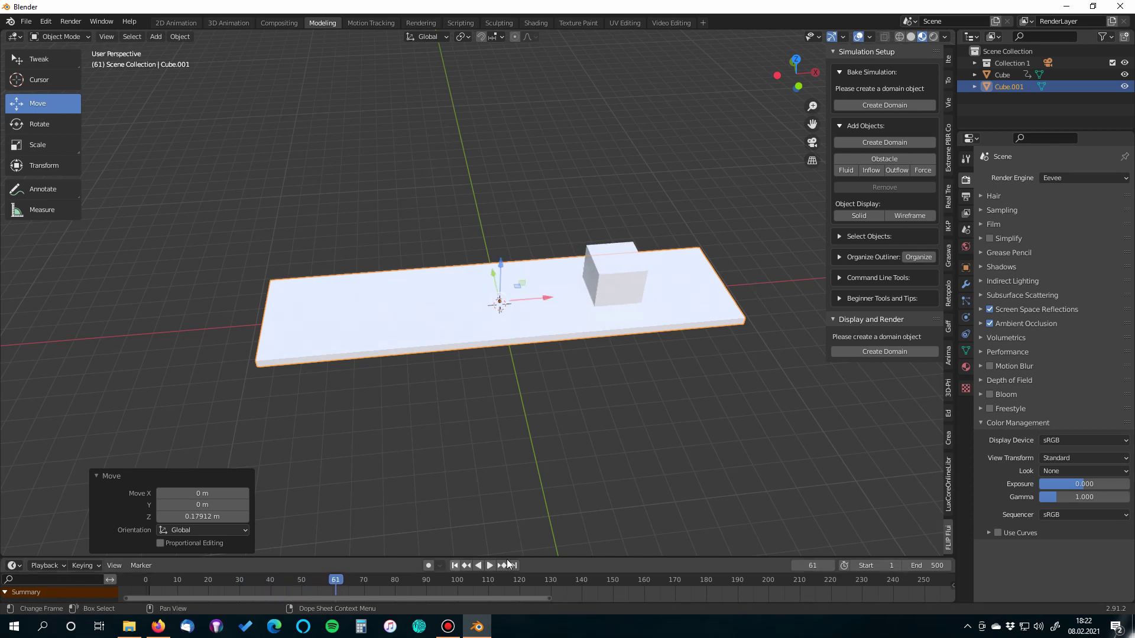
left_click(454, 565)
key("space")
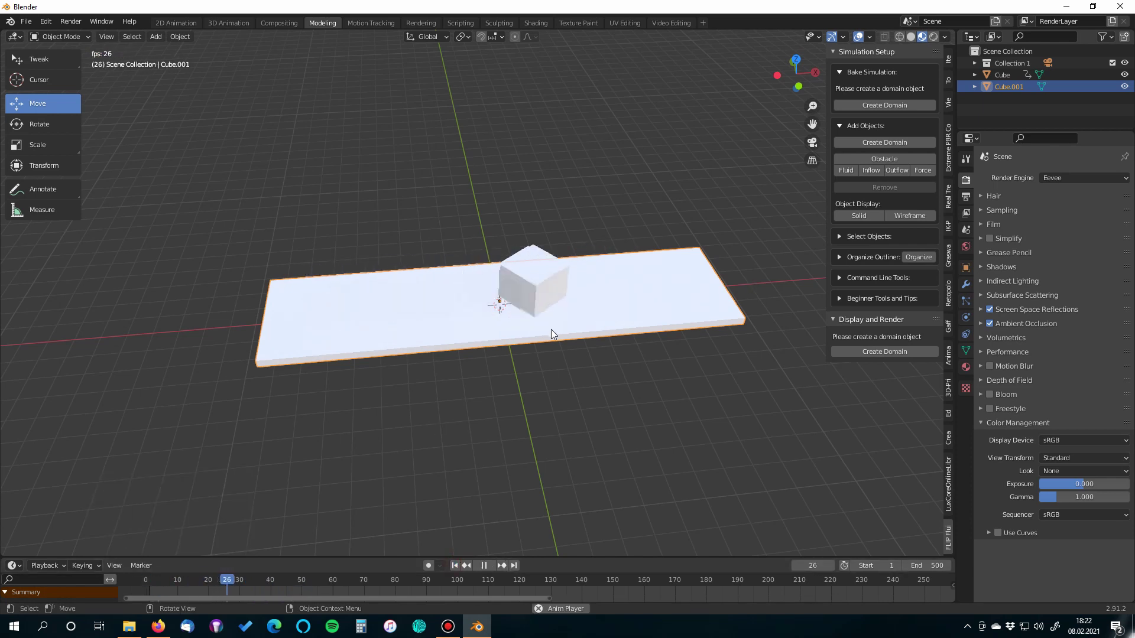
key("space")
left_click(454, 565)
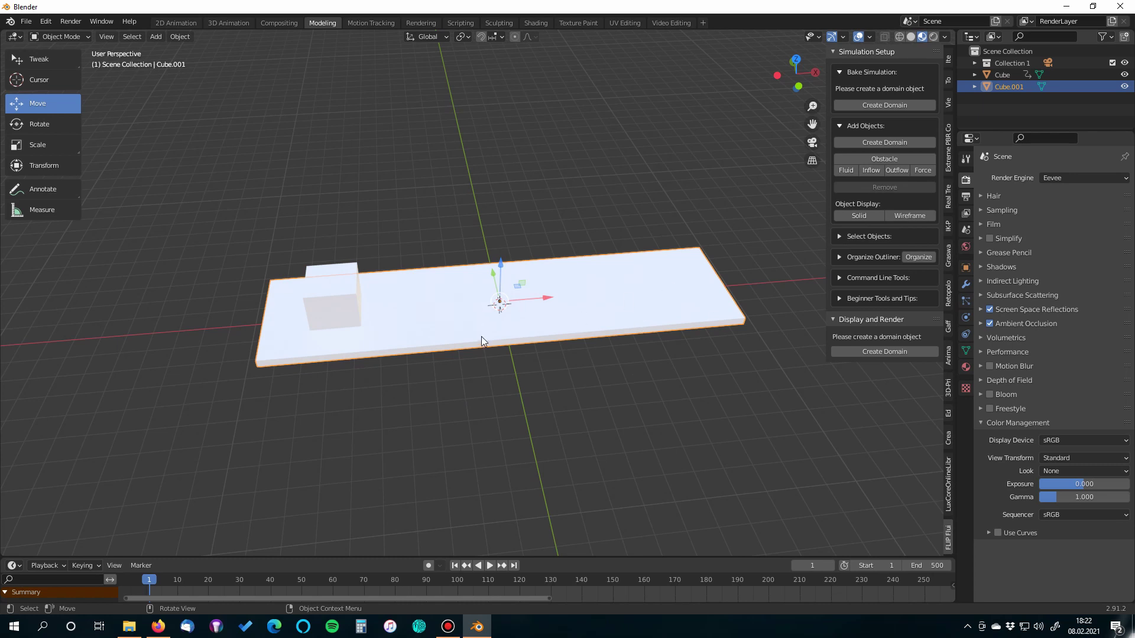
Select the small animated cube on the slab and open the Alembic export dialog.
middle_click_drag(430, 413, 416, 373)
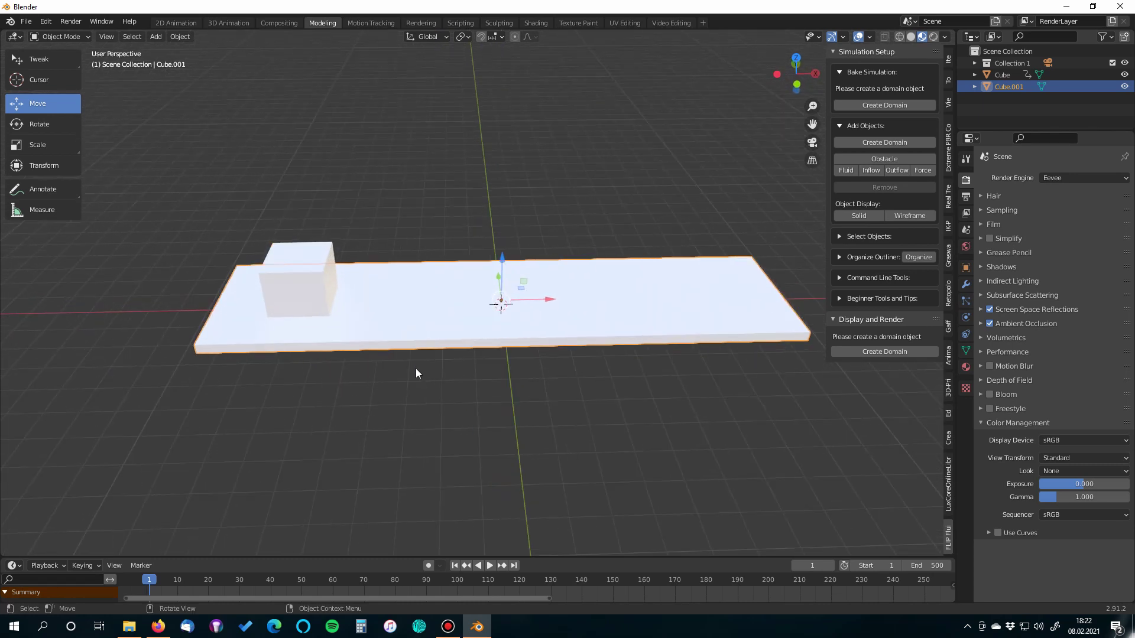
left_click(374, 304)
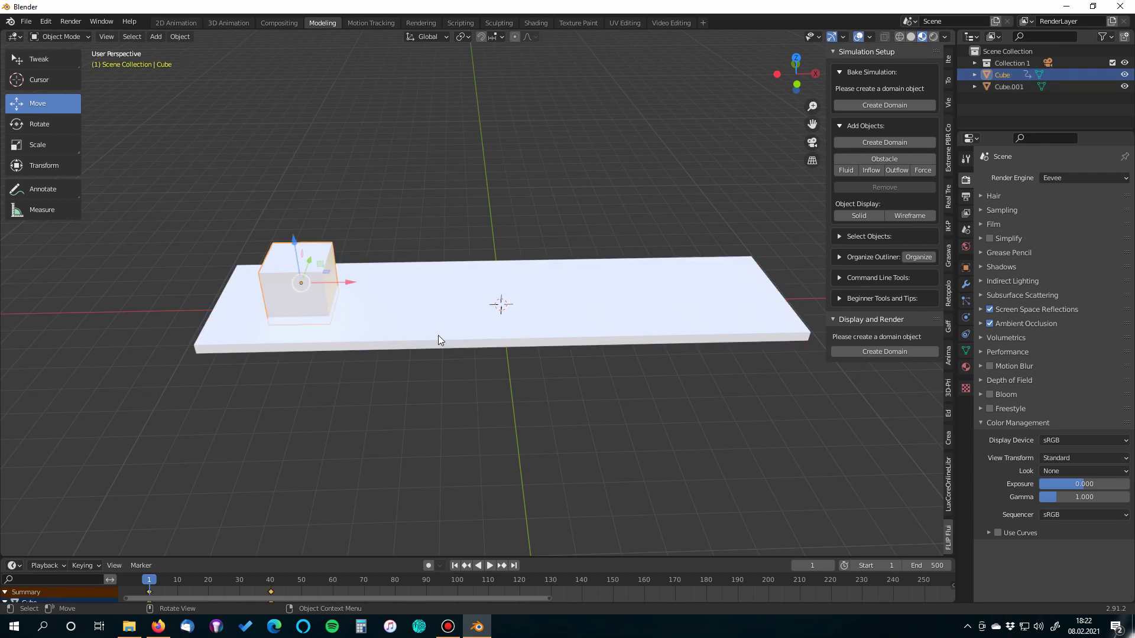
key("F3")
type("alemb")
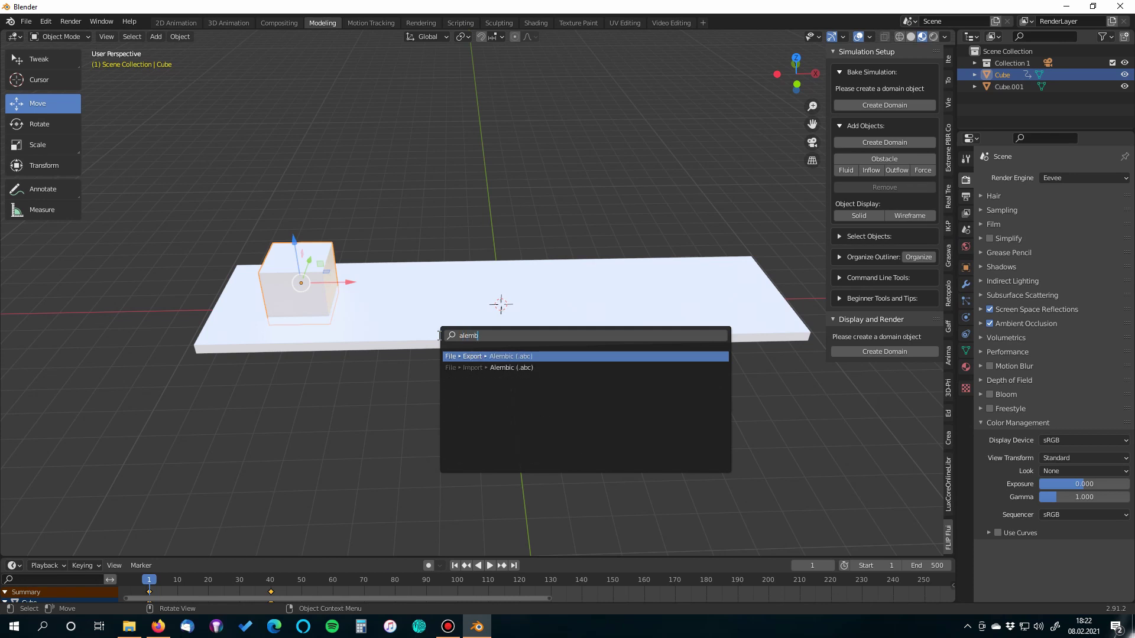
left_click(523, 355)
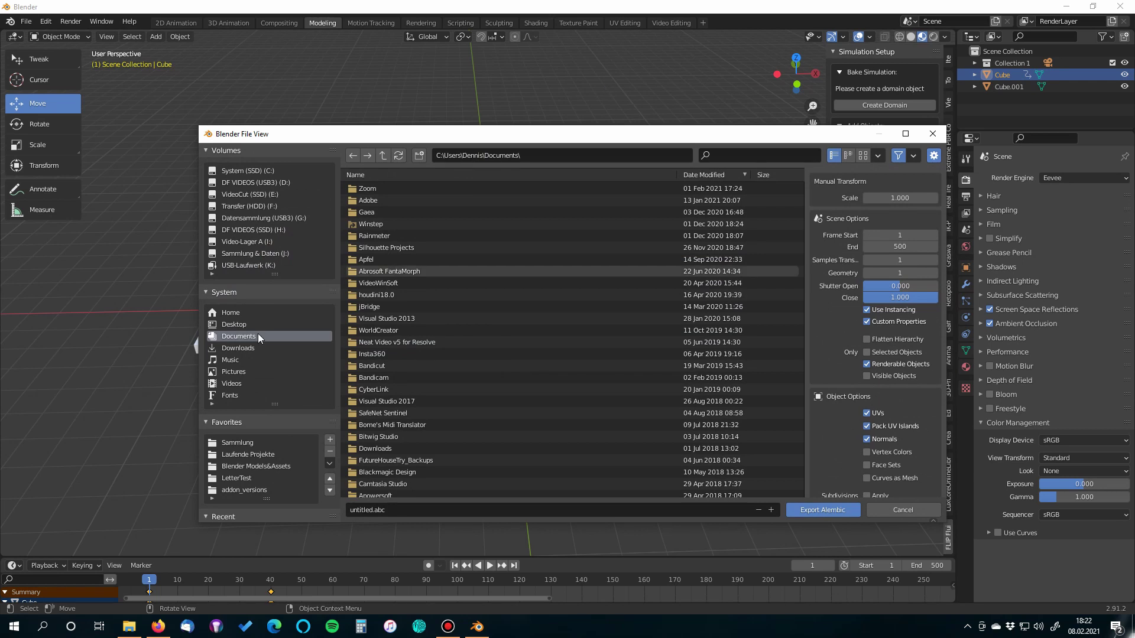
Choose the STORMFX project folder as the export location and name the file cube.abc.
scroll(264, 327, "down", 5)
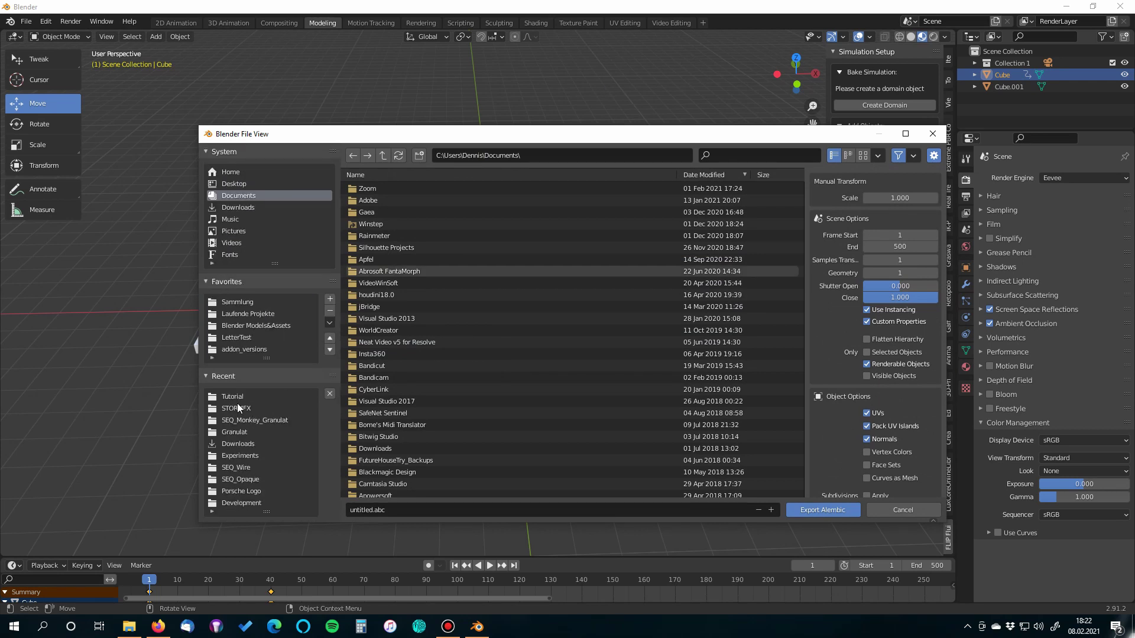
left_click(236, 407)
left_click_drag(496, 139, 533, 147)
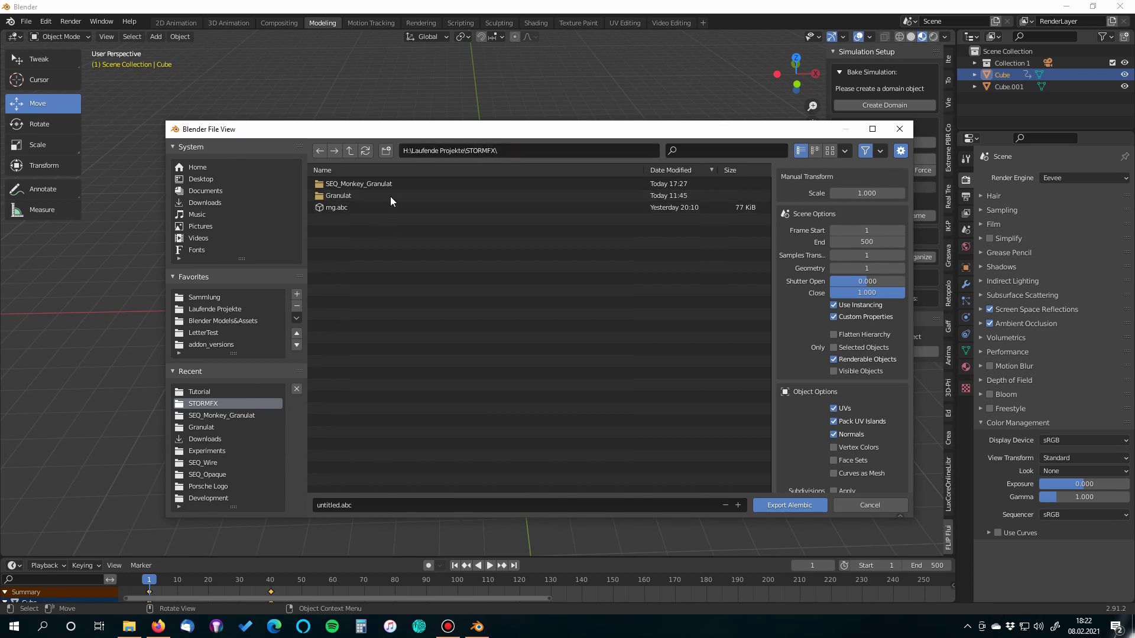
double_click(328, 505)
type("cube")
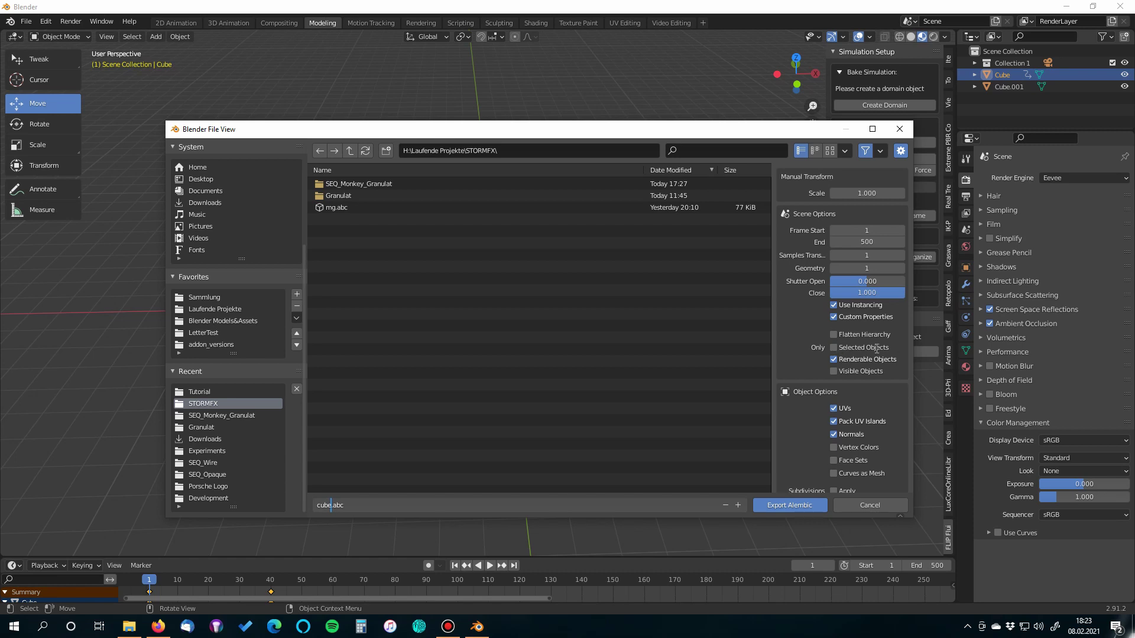
Limit the export to selected objects, set the end frame to 40 and export the cube's Alembic file.
left_click(834, 348)
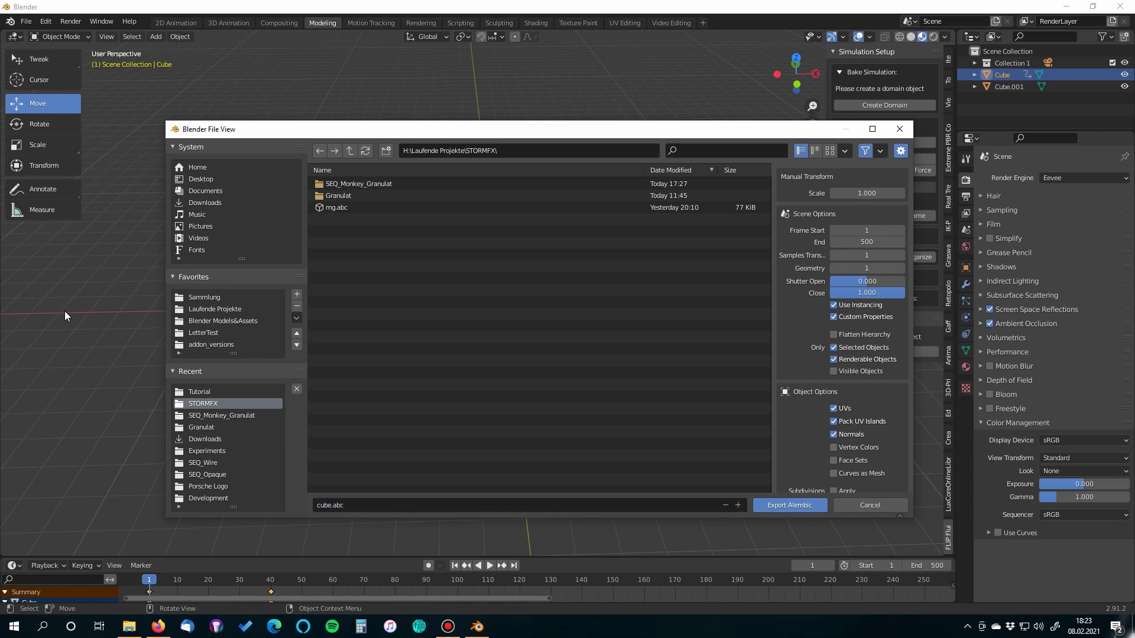
left_click_drag(432, 120, 377, 352)
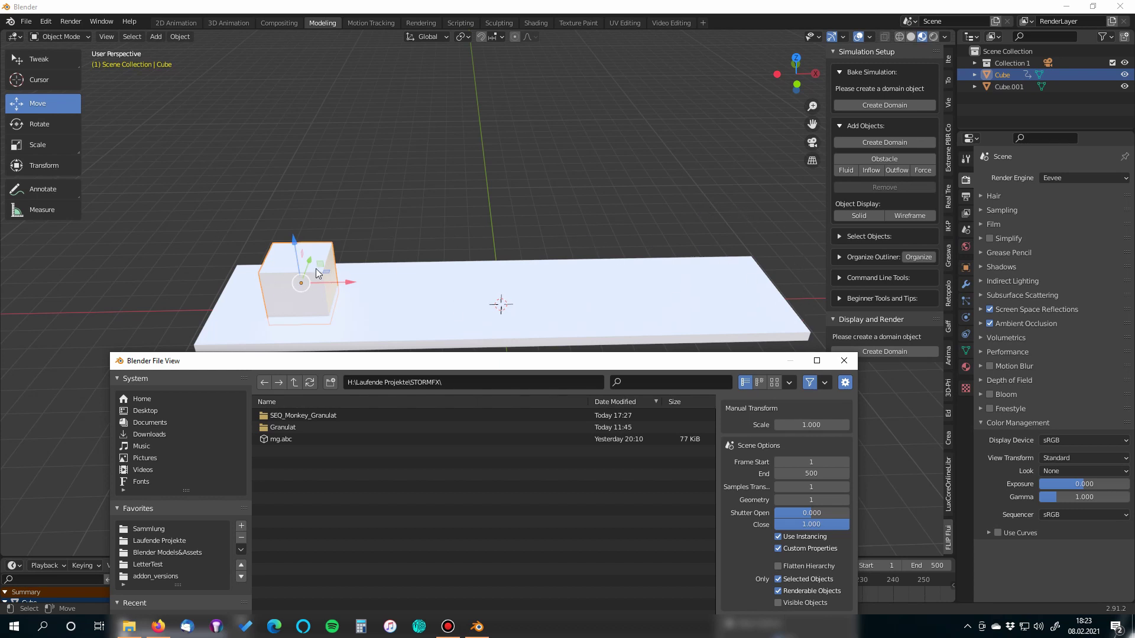
left_click_drag(443, 361, 475, 315)
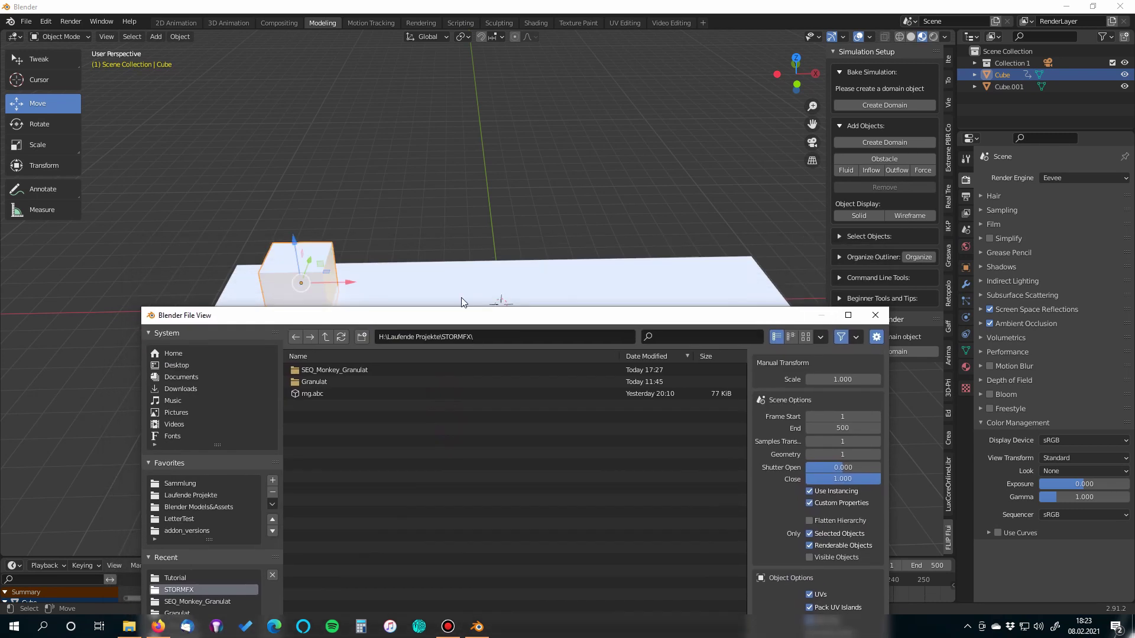
left_click_drag(378, 317, 362, 159)
left_click_drag(685, 159, 704, 131)
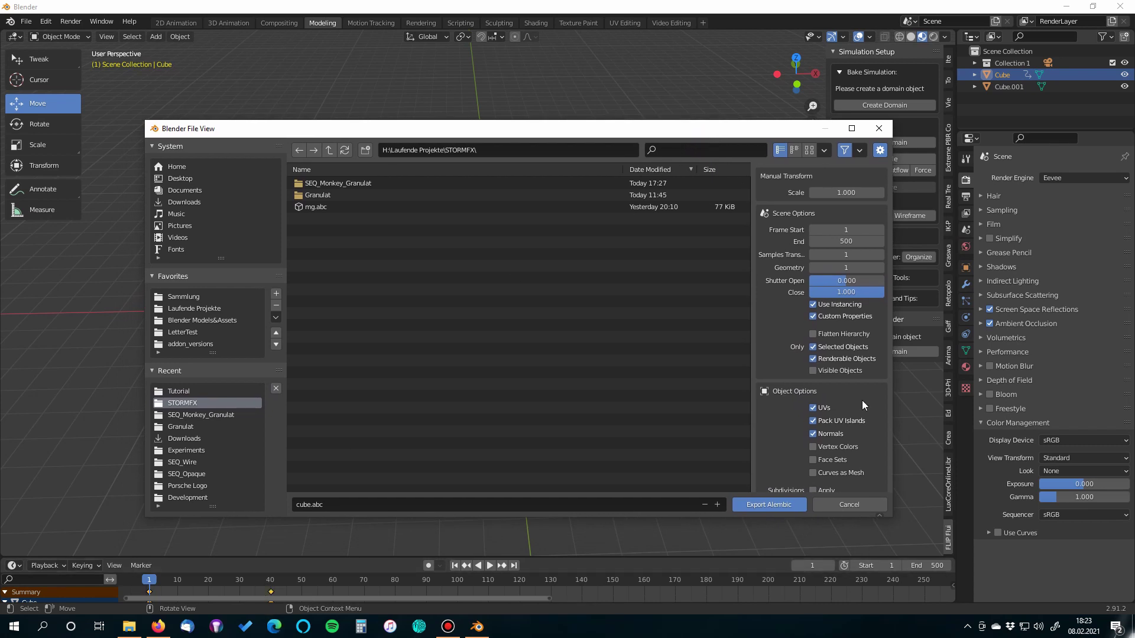
left_click(851, 241)
type("40")
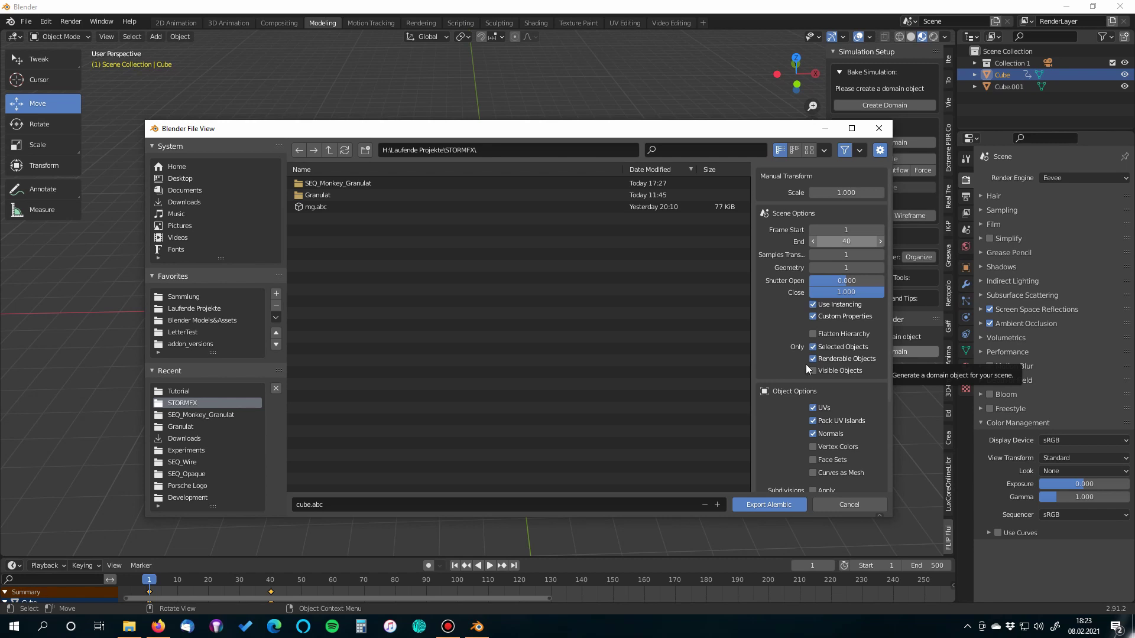
left_click(764, 508)
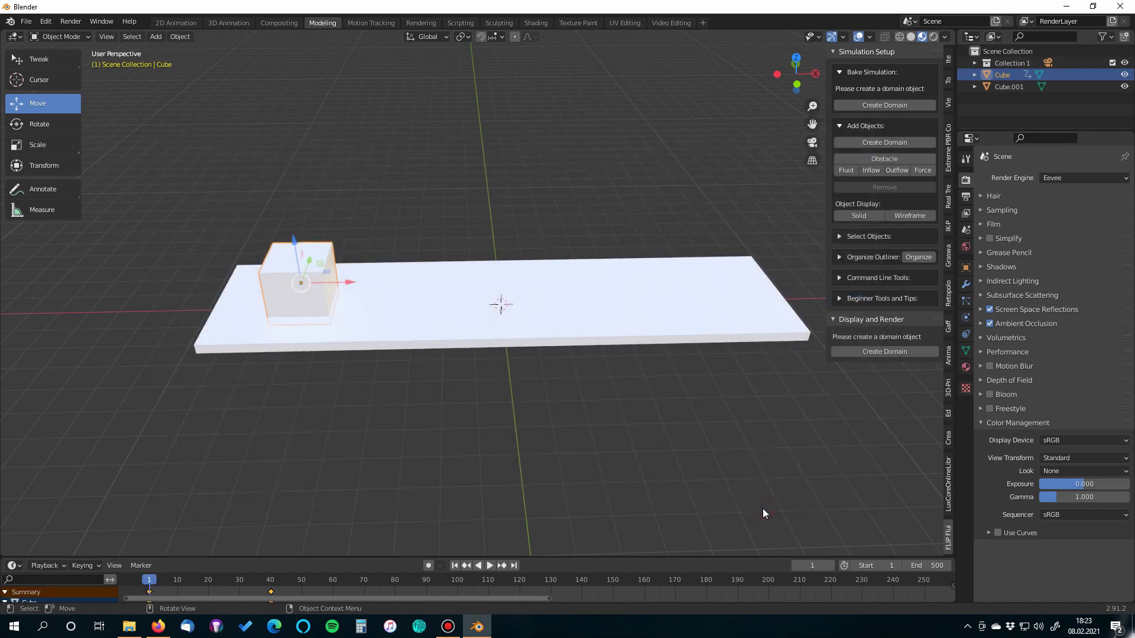
Select the flat slab and prepare its Alembic export in the STORMFX folder under the file name sand1.abc.
left_click(439, 333)
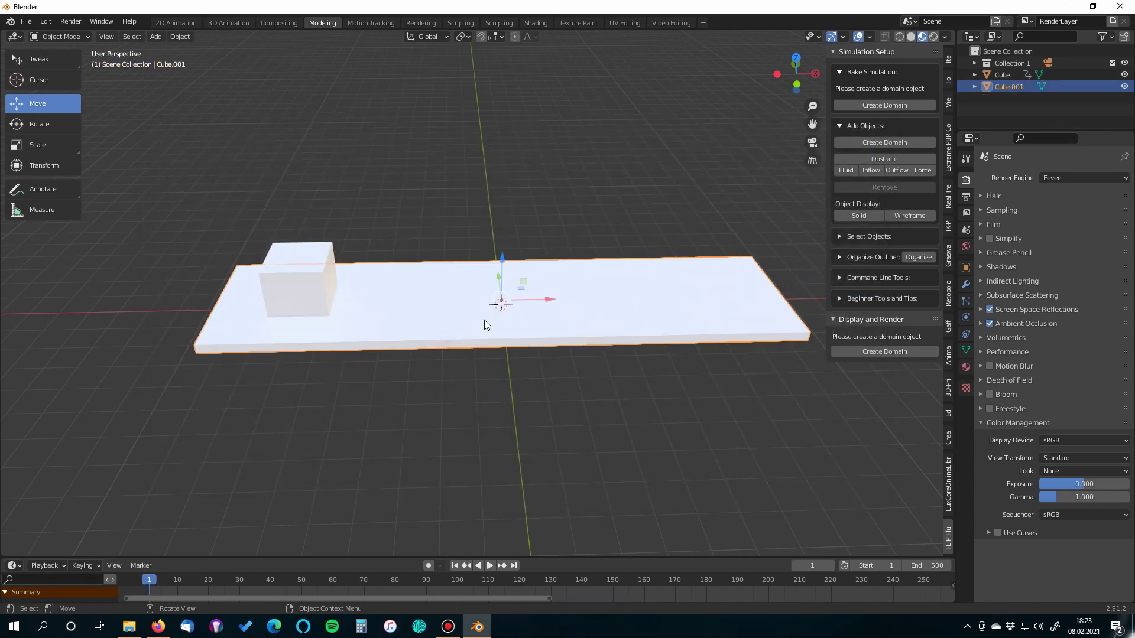
key("F3")
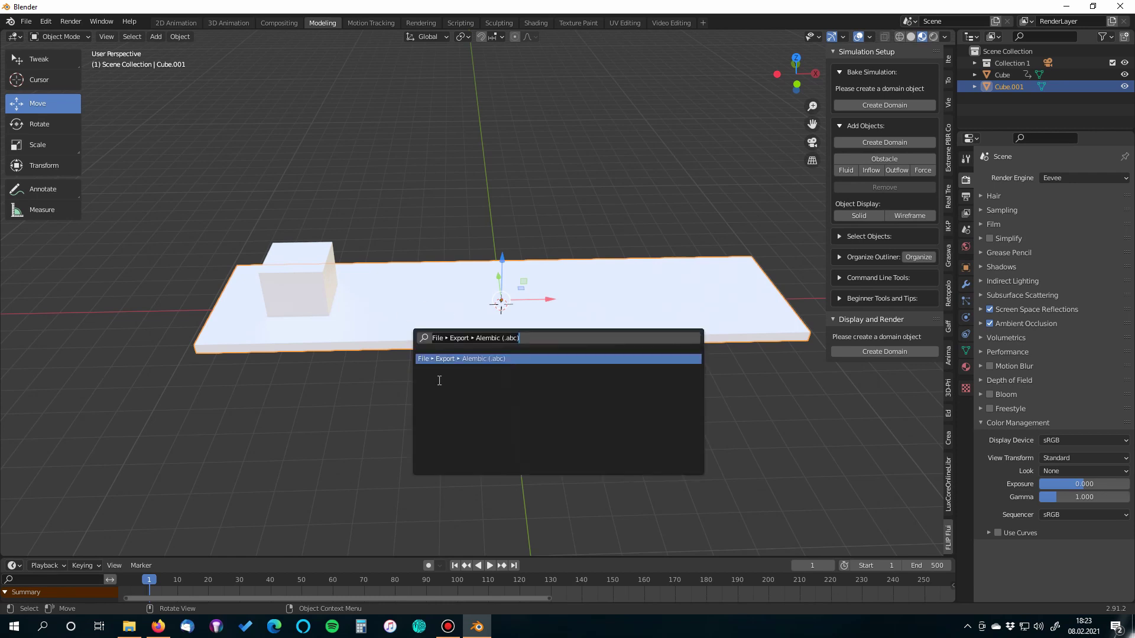
left_click(460, 359)
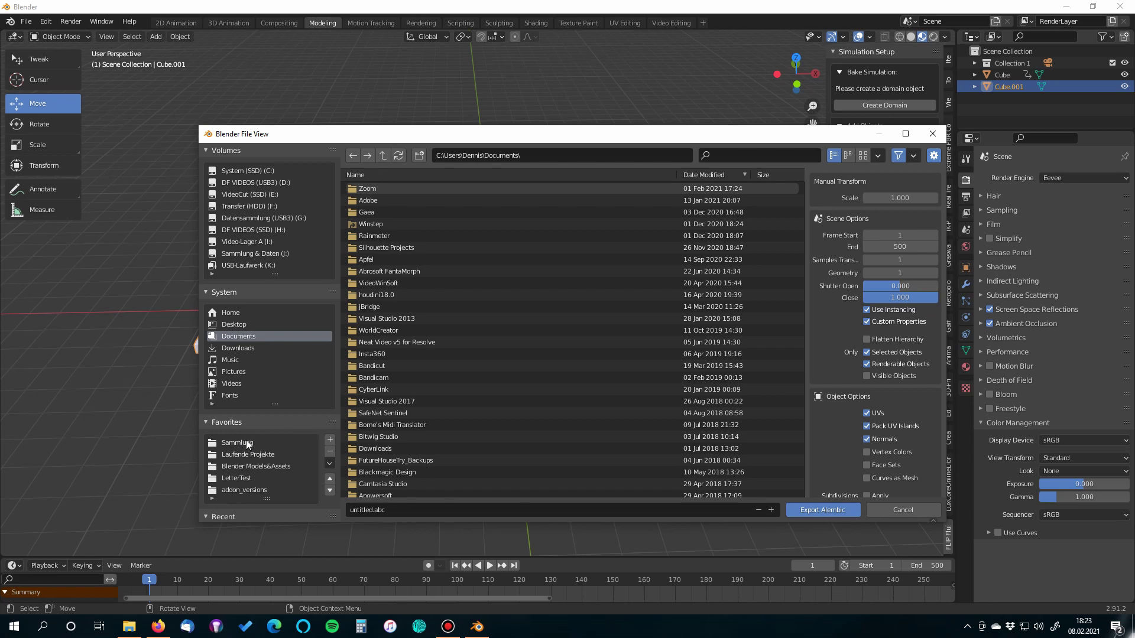
scroll(278, 507, "down", 5)
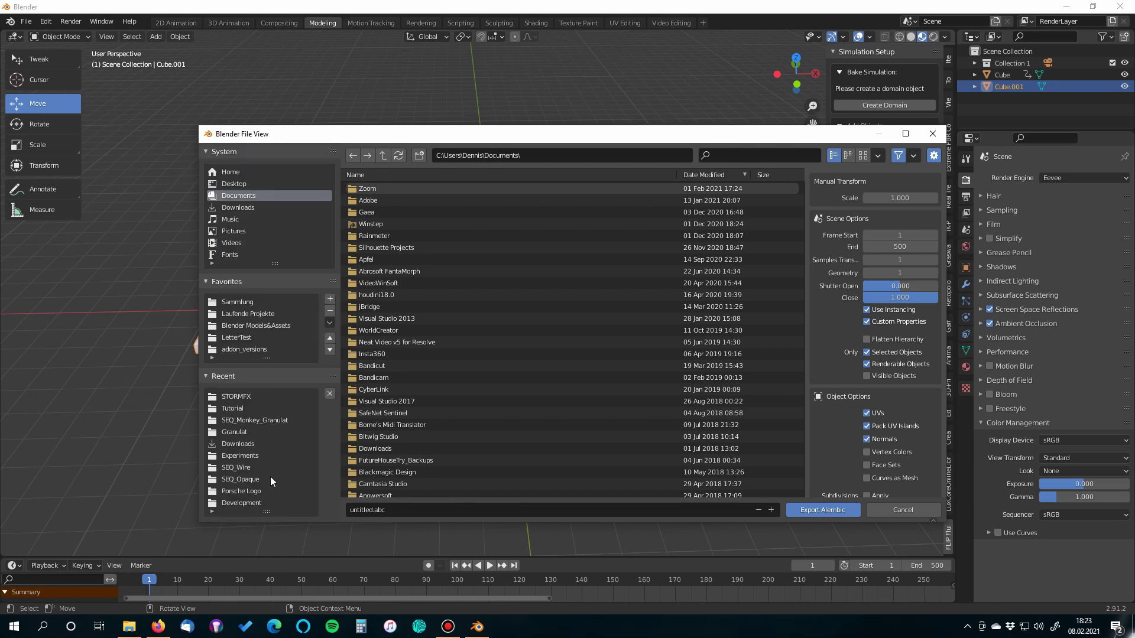
left_click(239, 396)
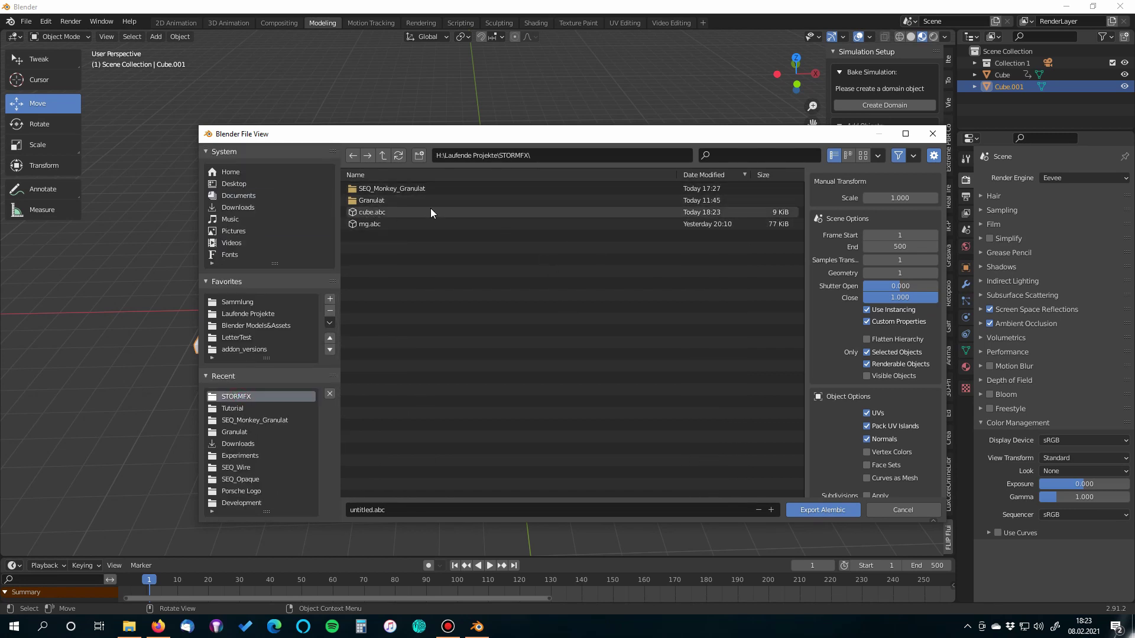
left_click(369, 510)
type("sand")
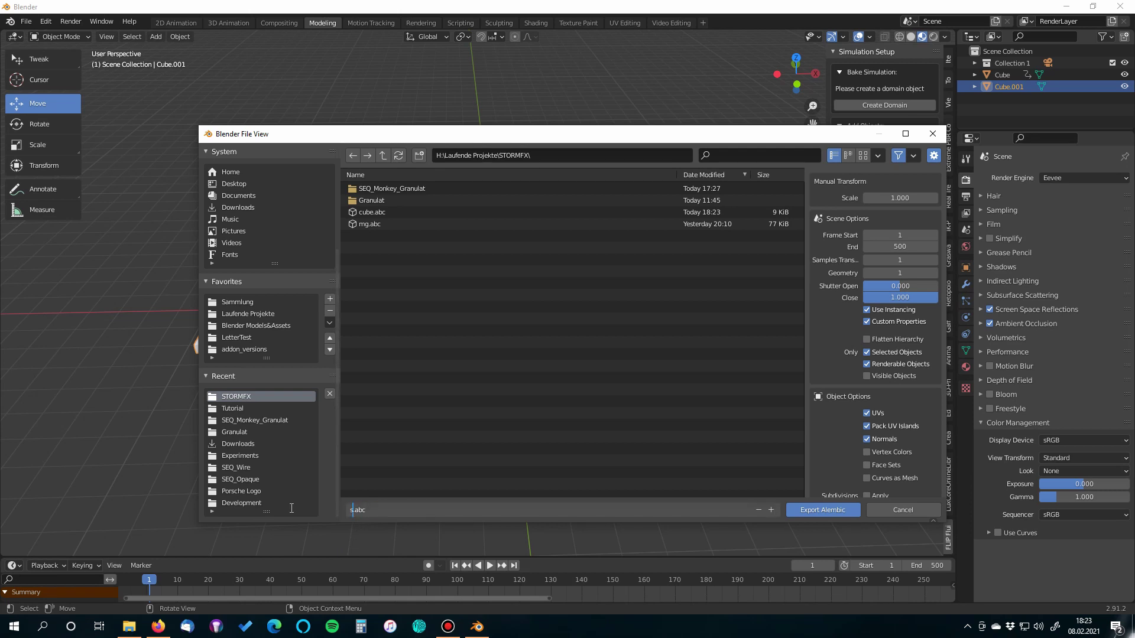
type("1")
Set the slab export's end frame to 100 and export the Alembic file.
left_click(903, 247)
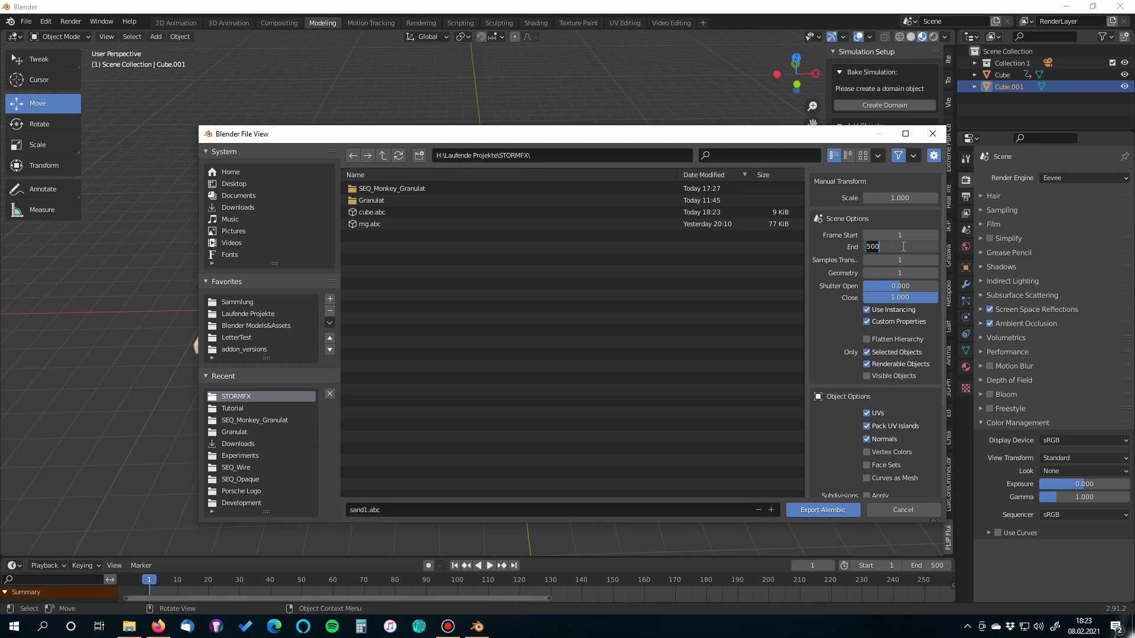
type("40")
key("BackSpace")
key("BackSpace")
type("100")
left_click(821, 510)
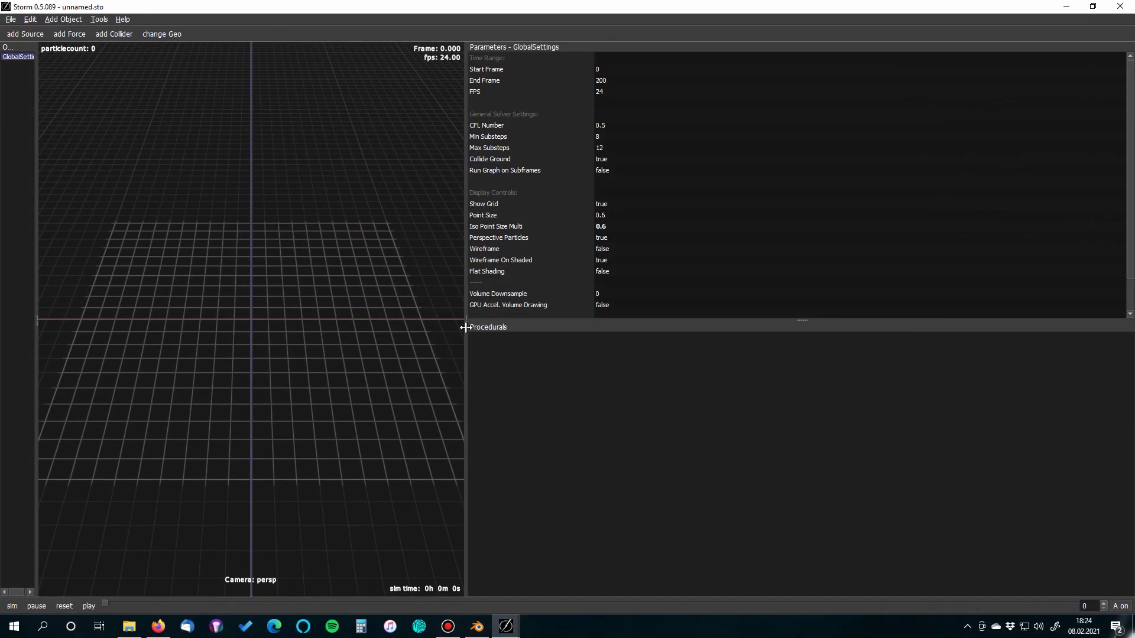
Switch to Storm, add a granular particle system, and widen the viewport and the object list.
left_click_drag(464, 327, 717, 327)
middle_click_drag(383, 357, 423, 313)
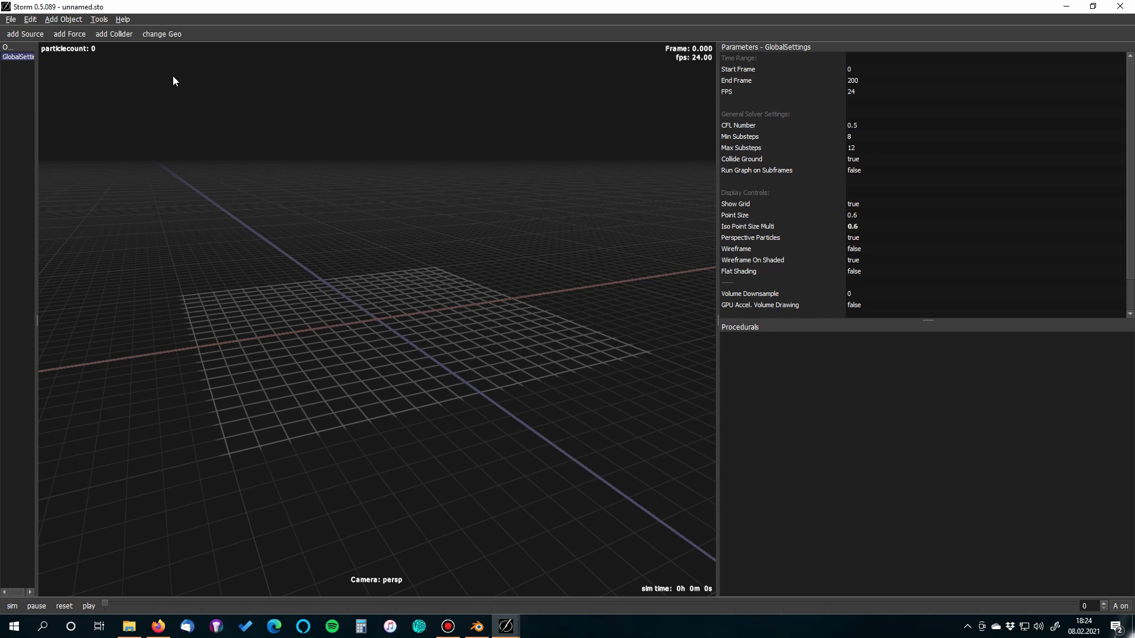
left_click(66, 19)
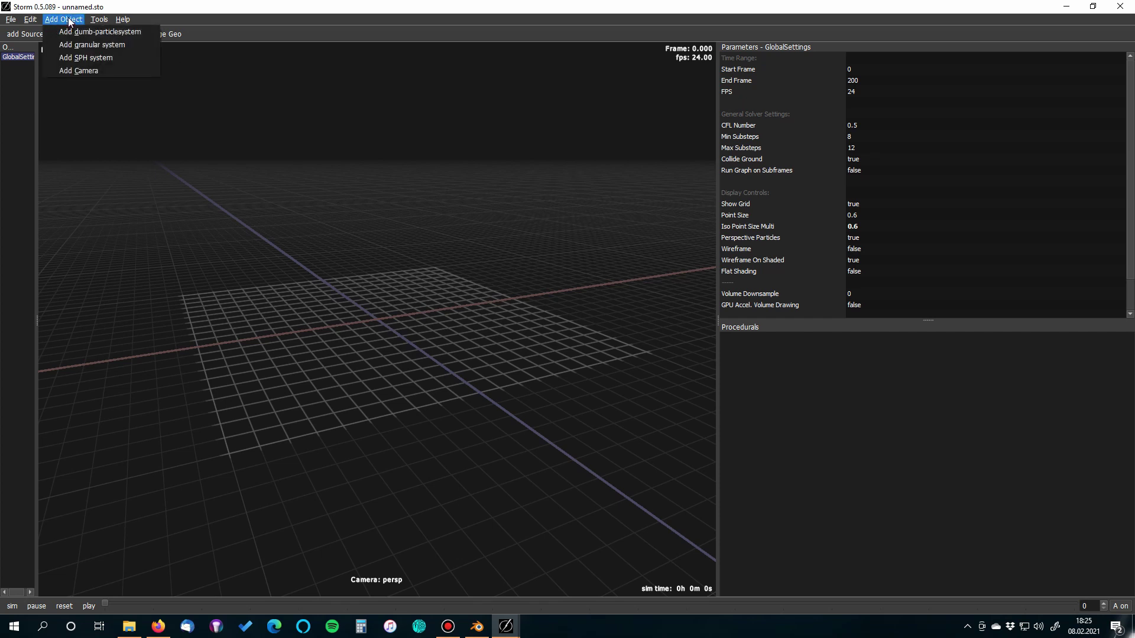
left_click(83, 44)
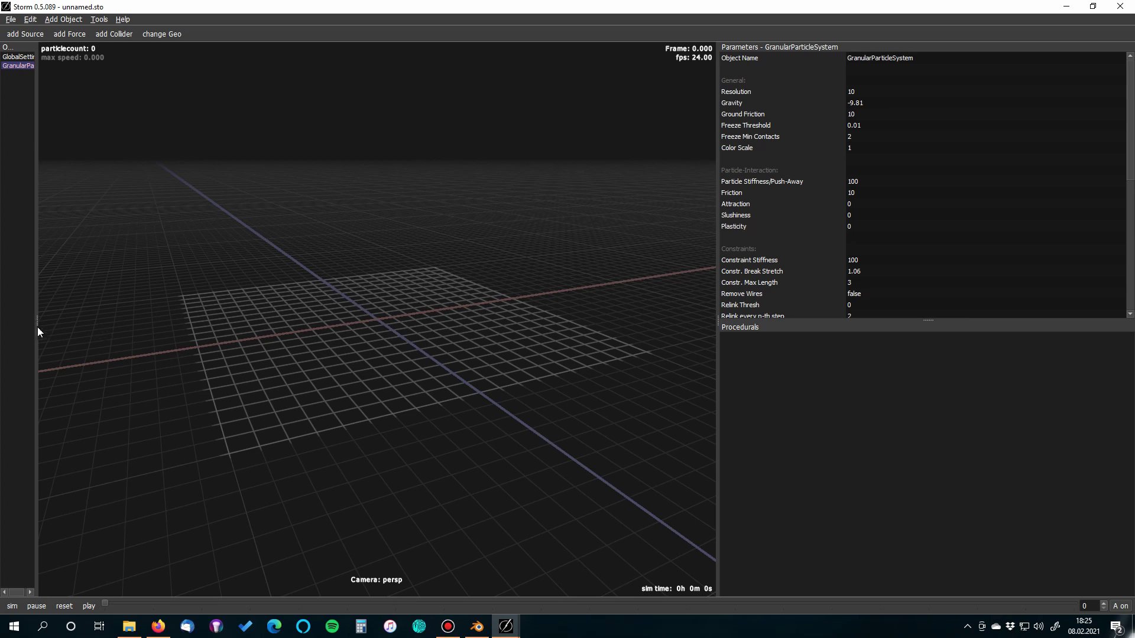
left_click_drag(37, 327, 87, 319)
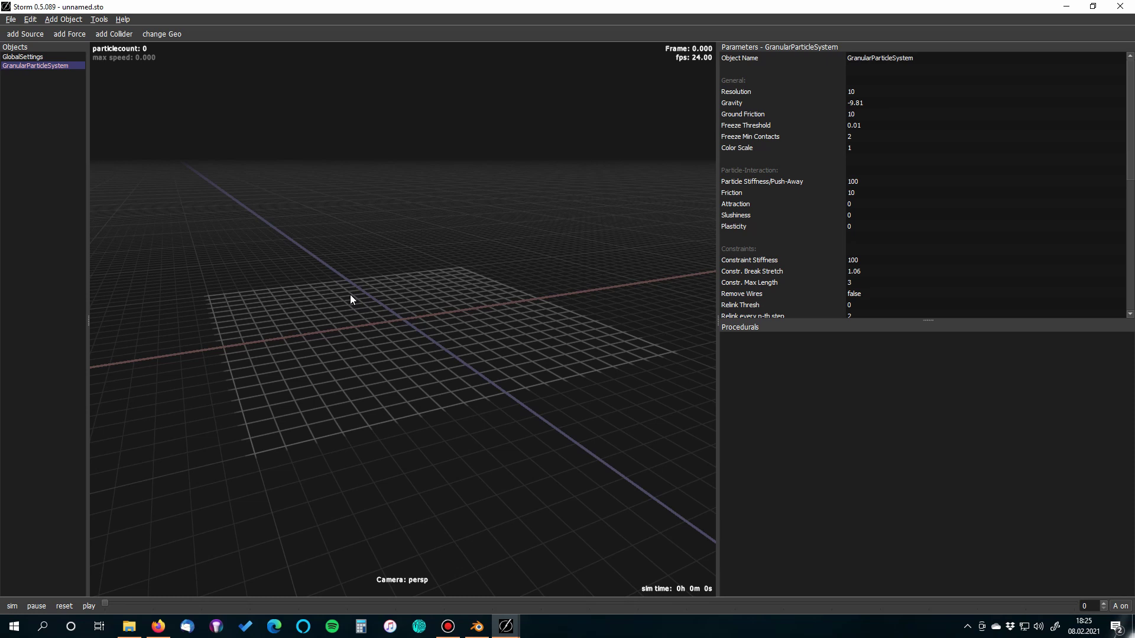
Add a source to the scene and bring up its geometry parameters.
left_click(29, 34)
left_click(481, 255)
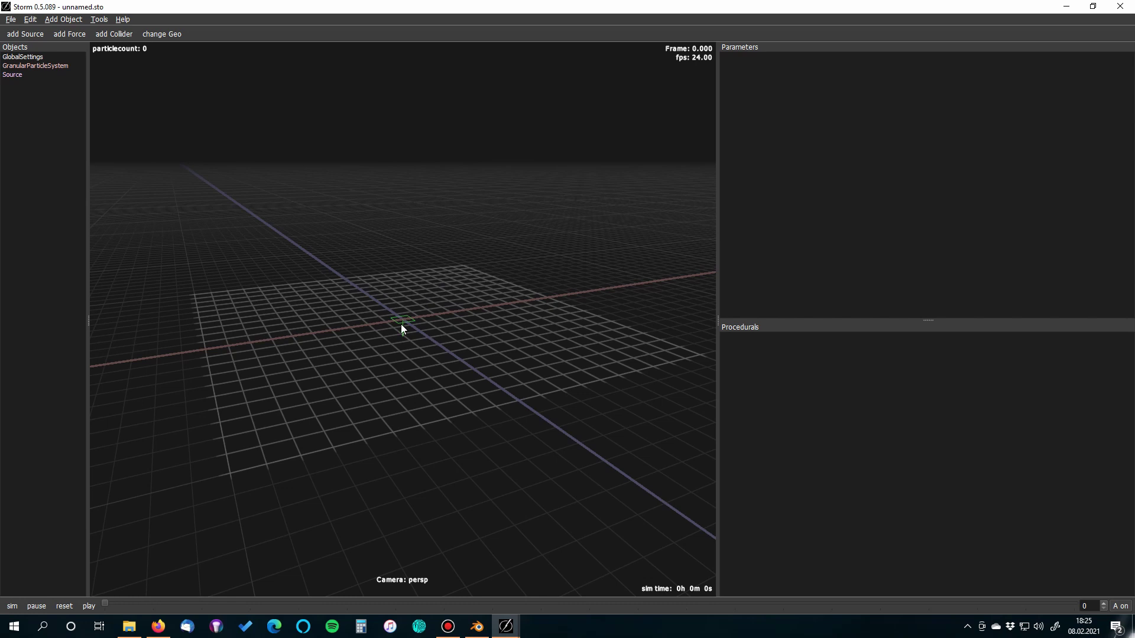
right_click_drag(419, 329, 534, 331)
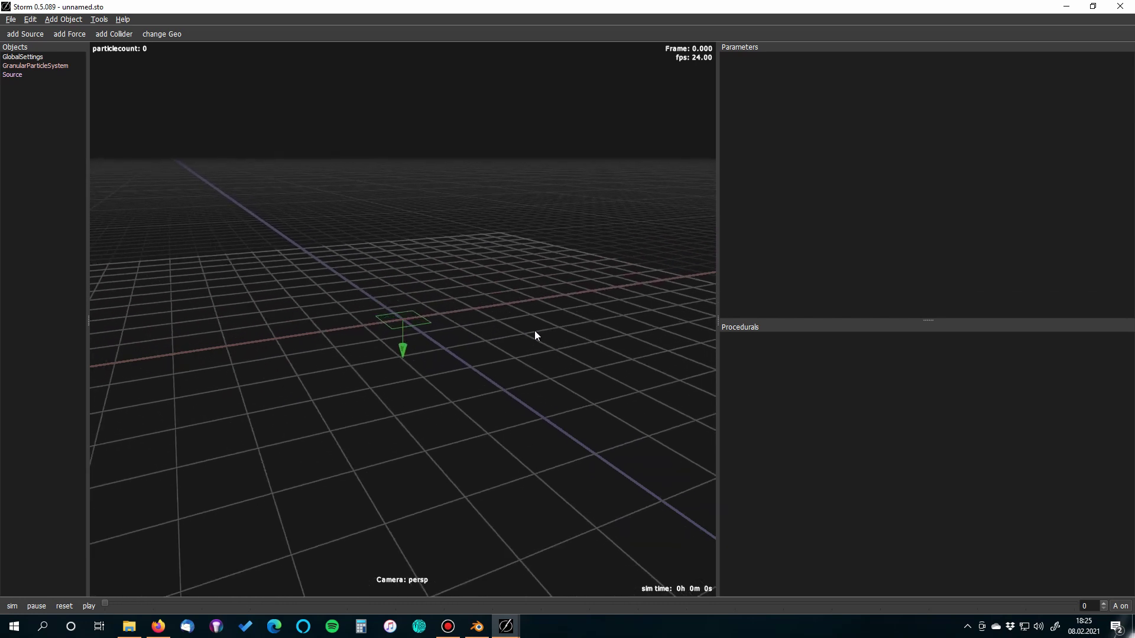
left_click(30, 75)
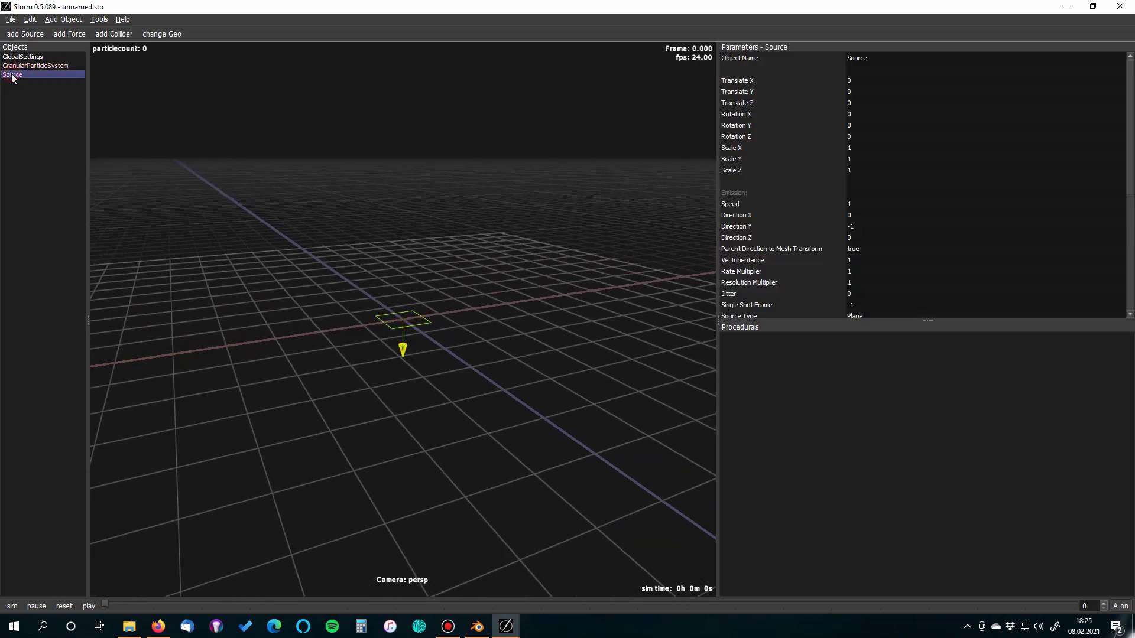
scroll(787, 243, "down", 1)
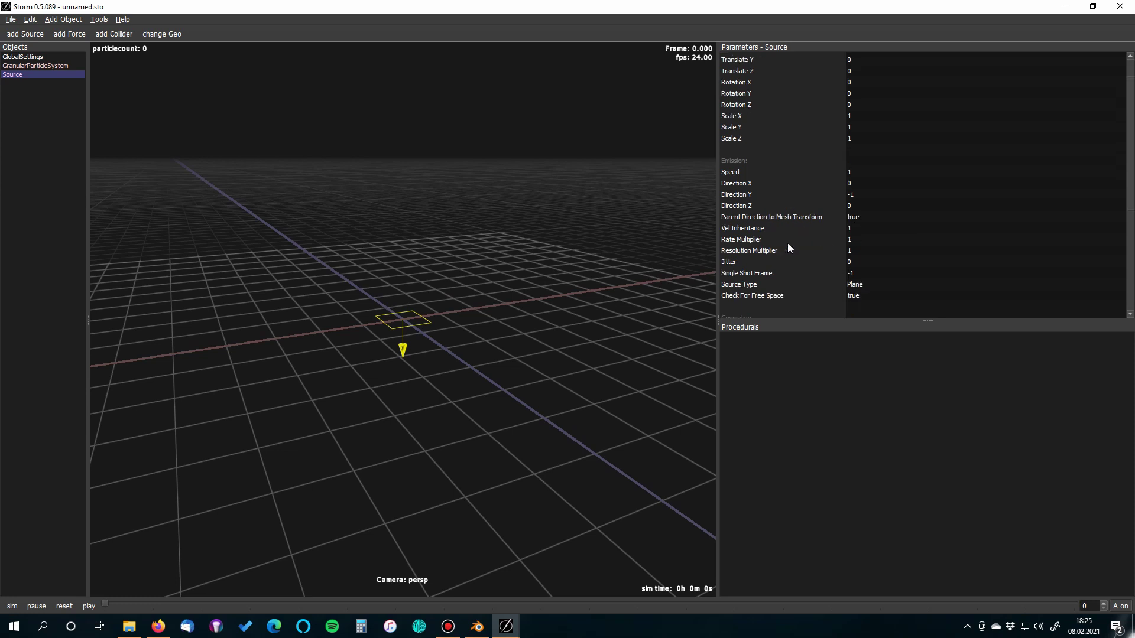
scroll(796, 218, "down", 5)
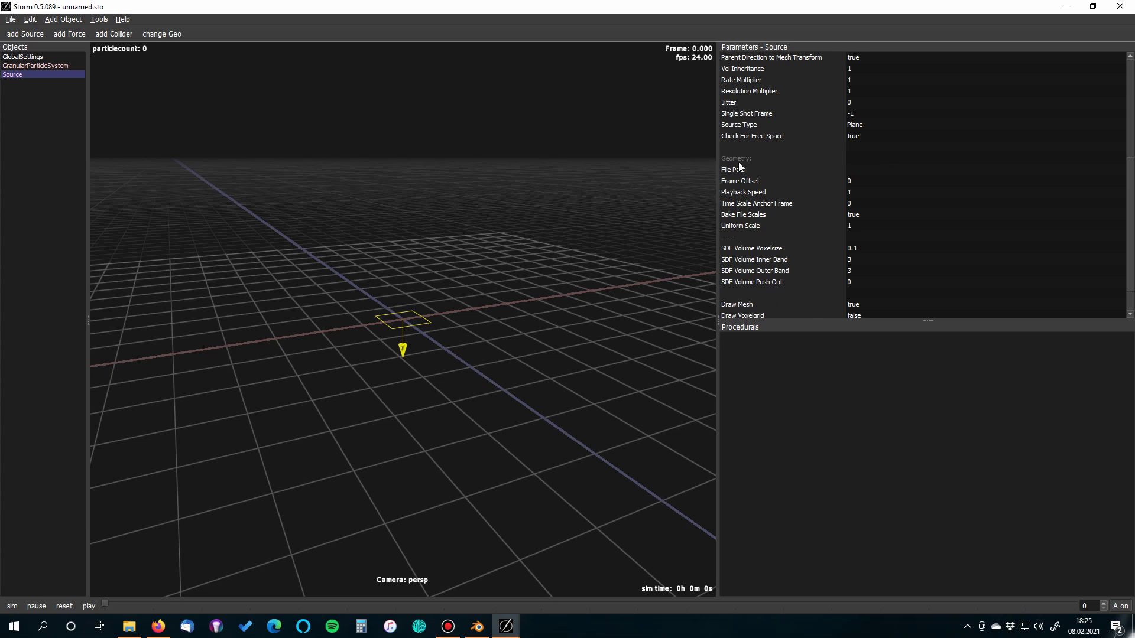
Switch to File Explorer and copy the path of the STORMFX folder.
left_click(129, 626)
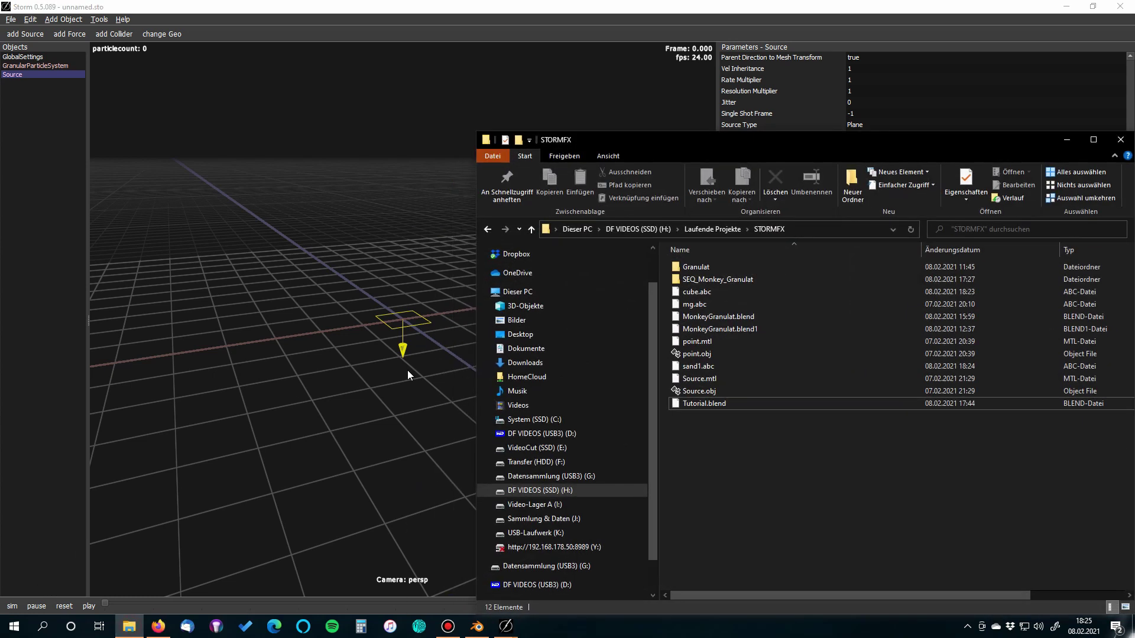
left_click(797, 229)
key("ctrl+c")
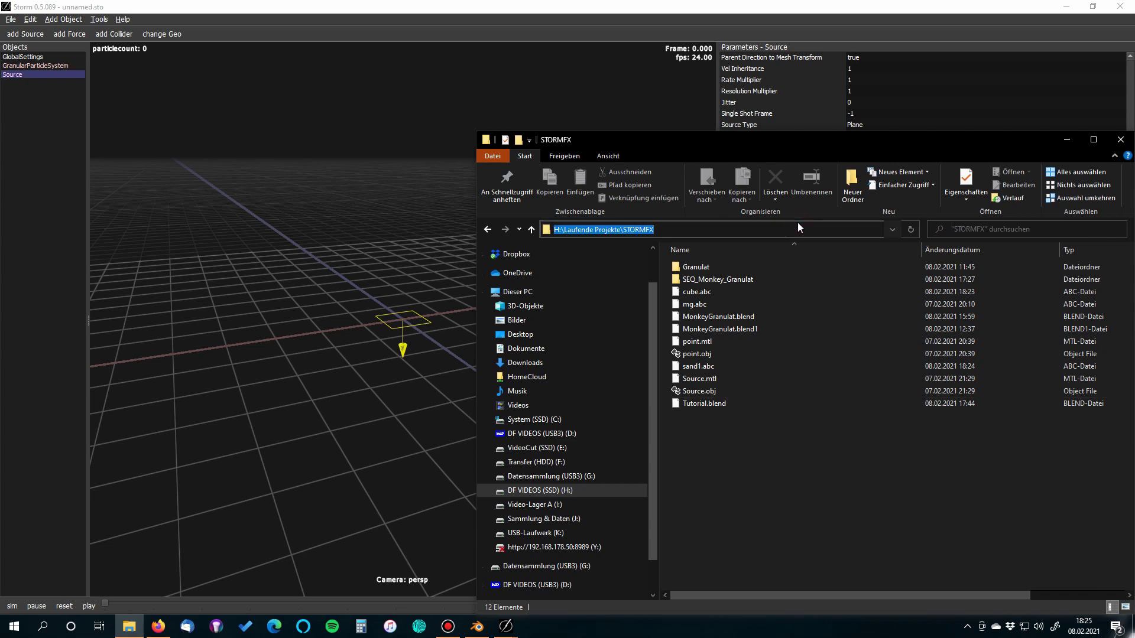
Back in Storm, set the source's geometry file path to H:\Laufende Projekte\STORMFX\sand1.abc.
left_click(797, 5)
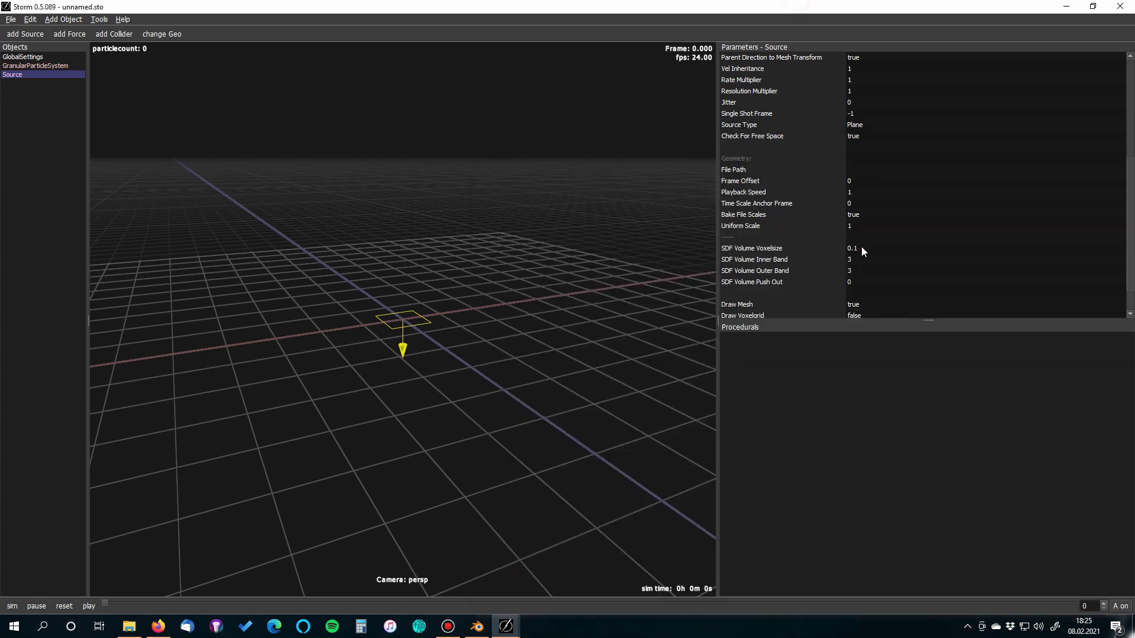
double_click(849, 171)
key("ctrl+v")
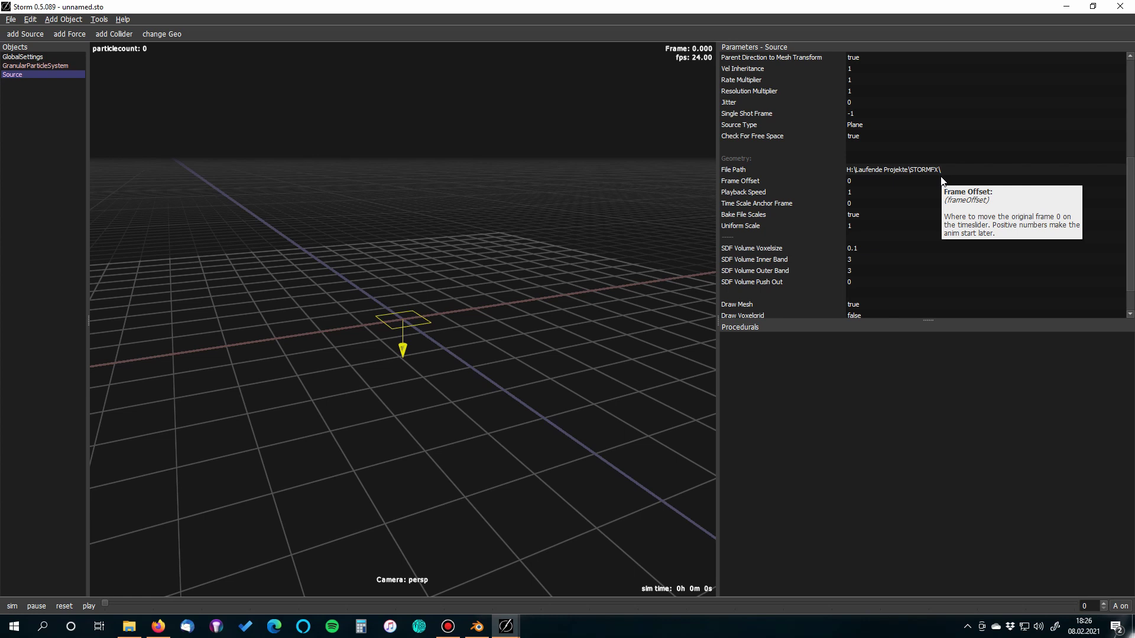
type("\\sand1.abc")
key("Return")
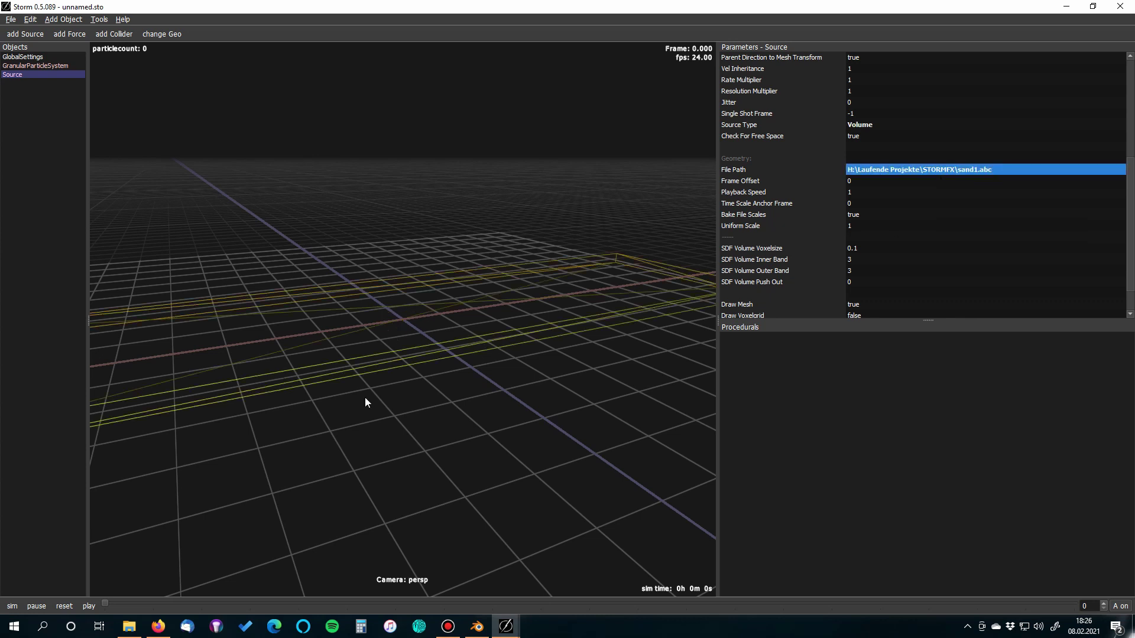
Run a test simulation of the sand source and reset it to the start.
middle_click_drag(417, 402, 364, 356)
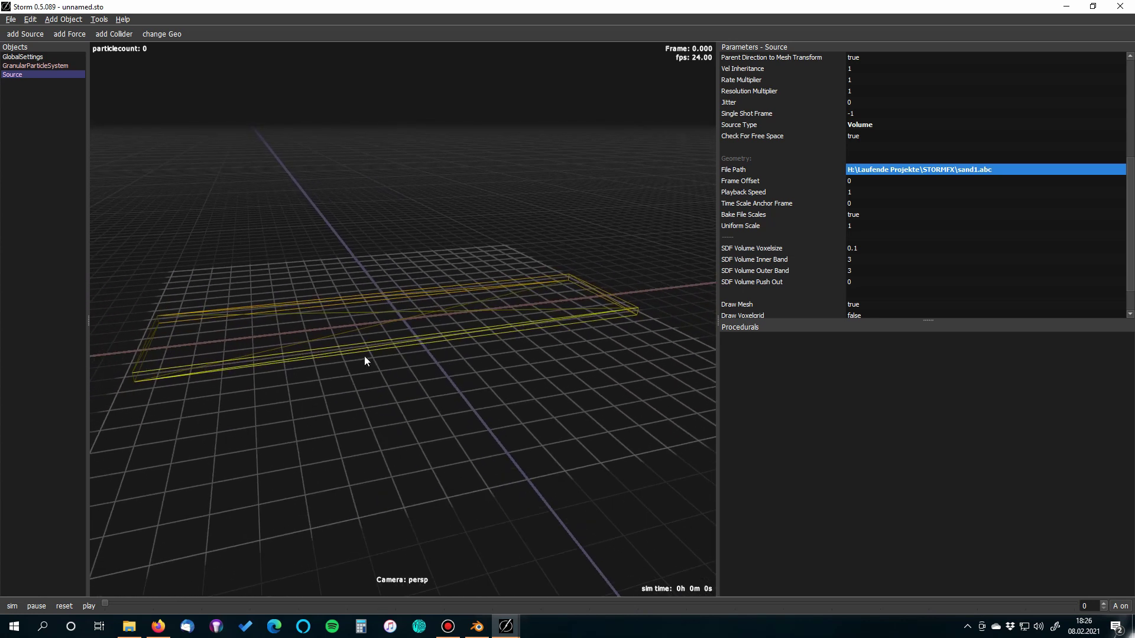
middle_click_drag(371, 398, 319, 280)
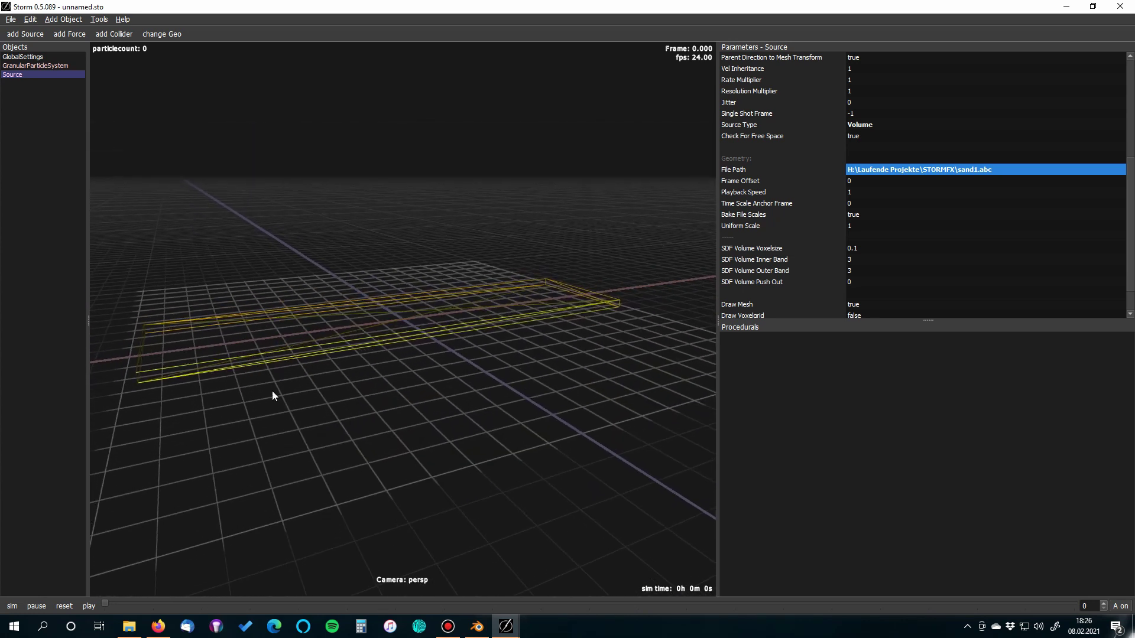
key("space")
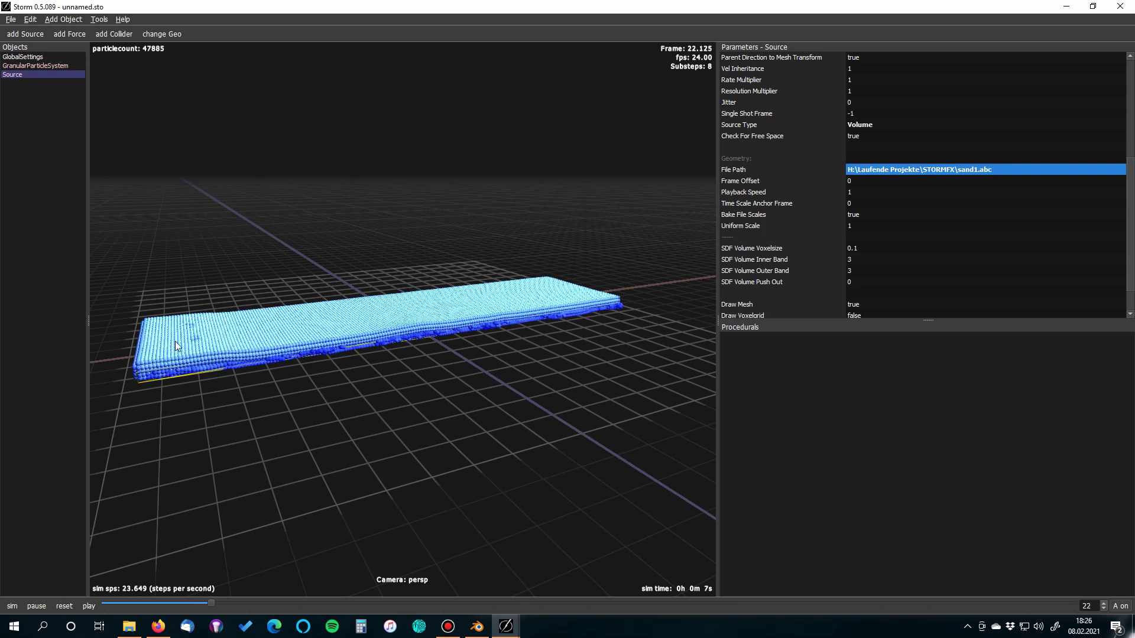
left_click(65, 604)
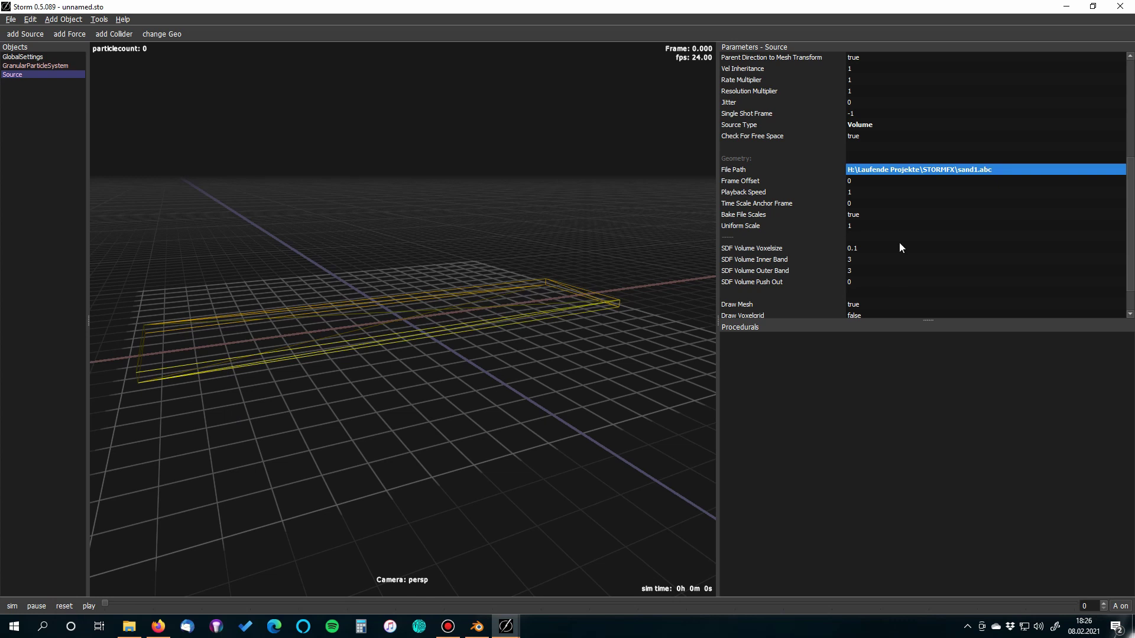
Change the source's Single Shot Frame so that it emits its particles only once.
left_click(19, 72)
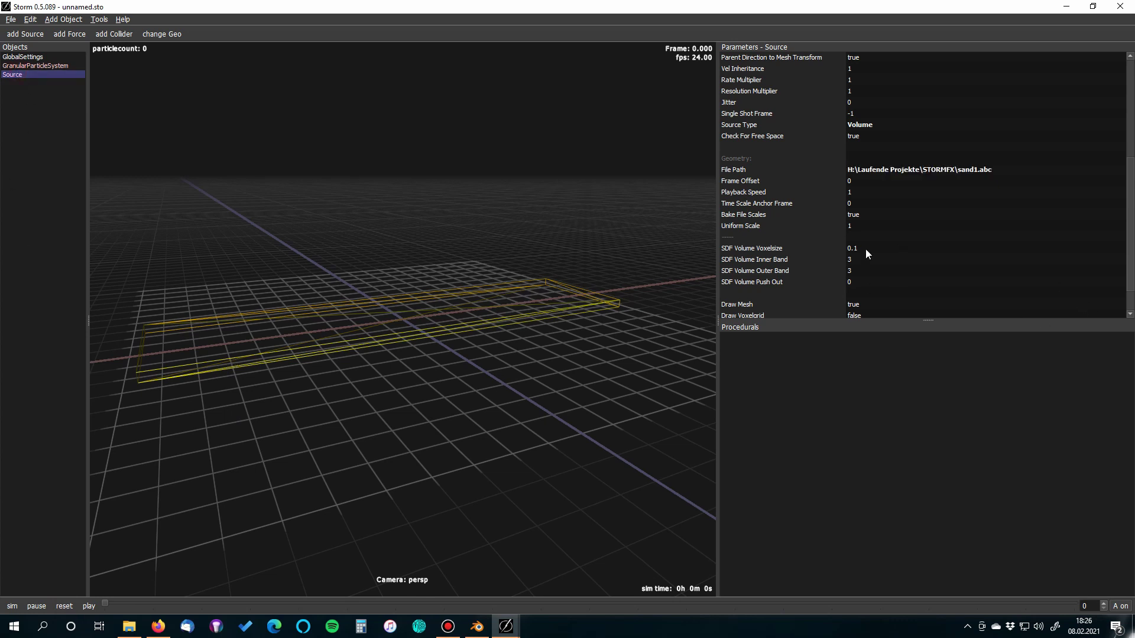
scroll(868, 254, "down", 1)
scroll(899, 205, "up", 3)
scroll(898, 204, "up", 3)
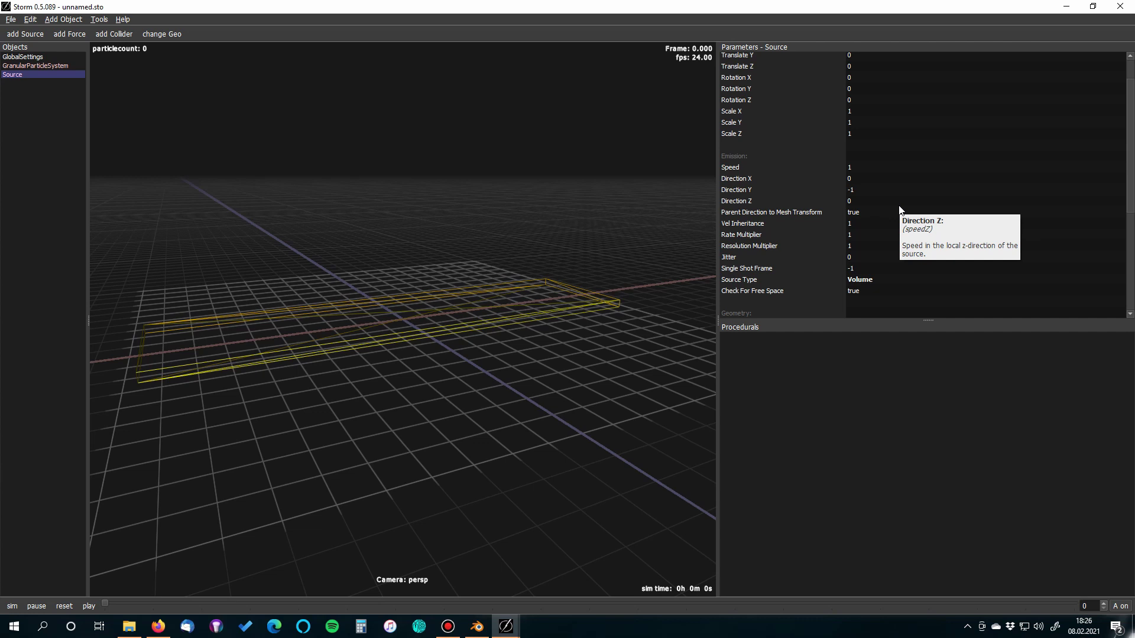
double_click(852, 269)
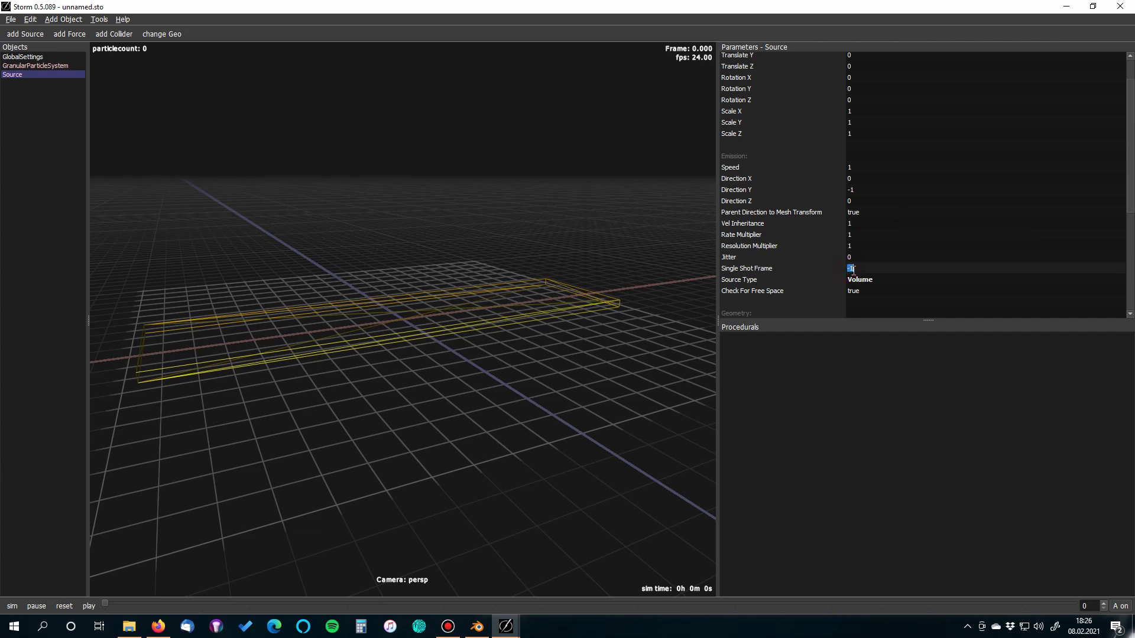
key("Return")
Test the single-shot emission in the simulation, reset it, and inspect the source's outline from a low angle.
left_click(549, 362)
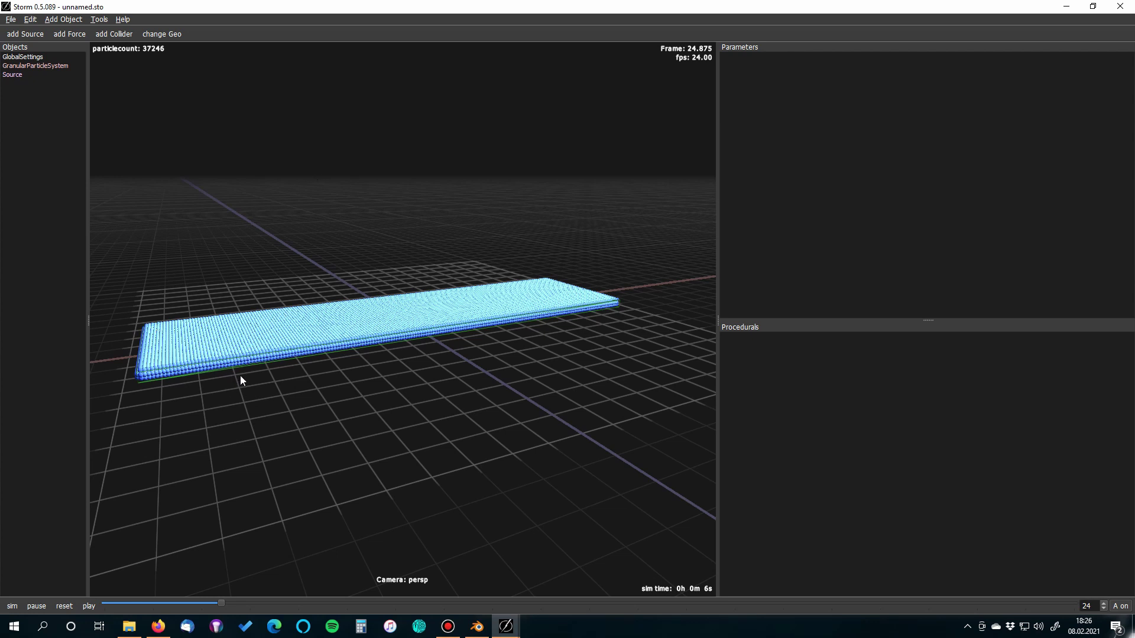
left_click(55, 606)
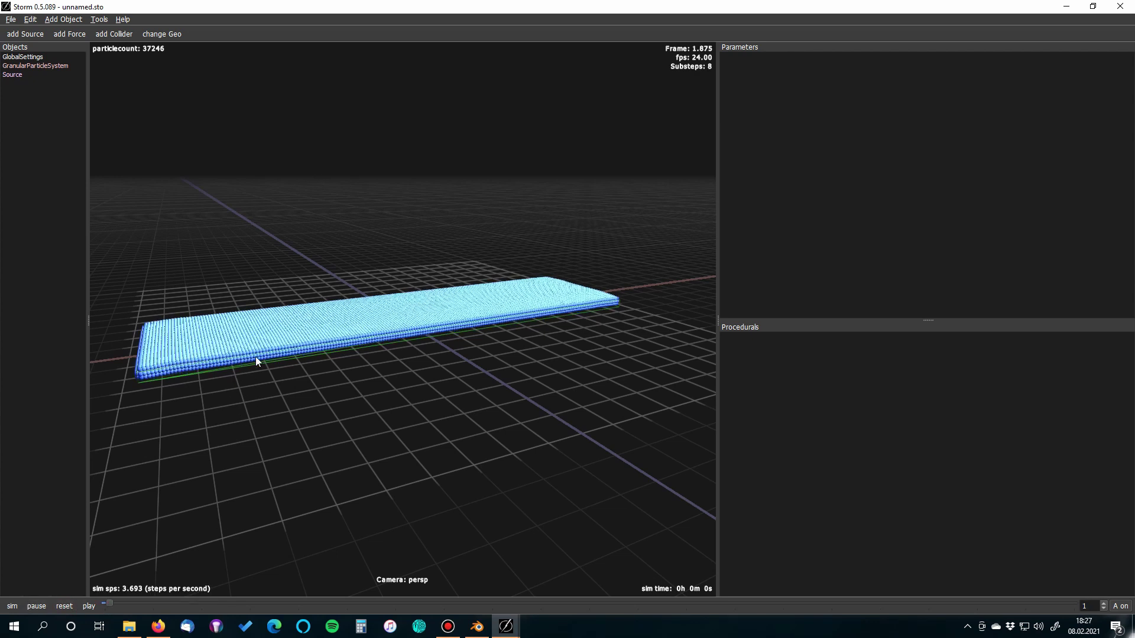
left_click(64, 606)
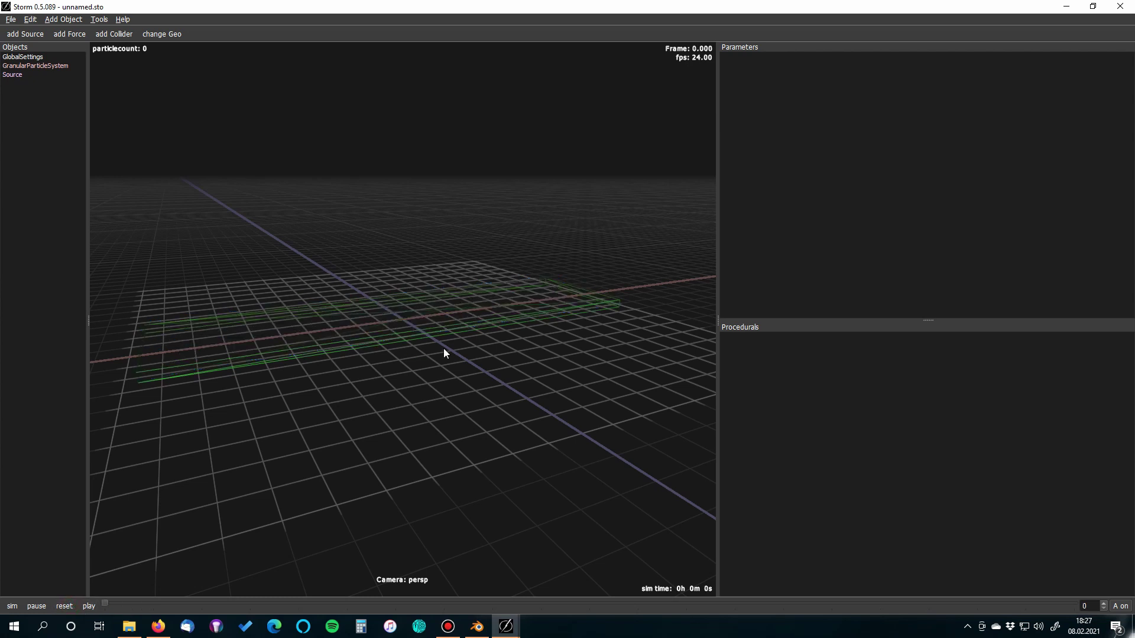
middle_click_drag(444, 438, 424, 406)
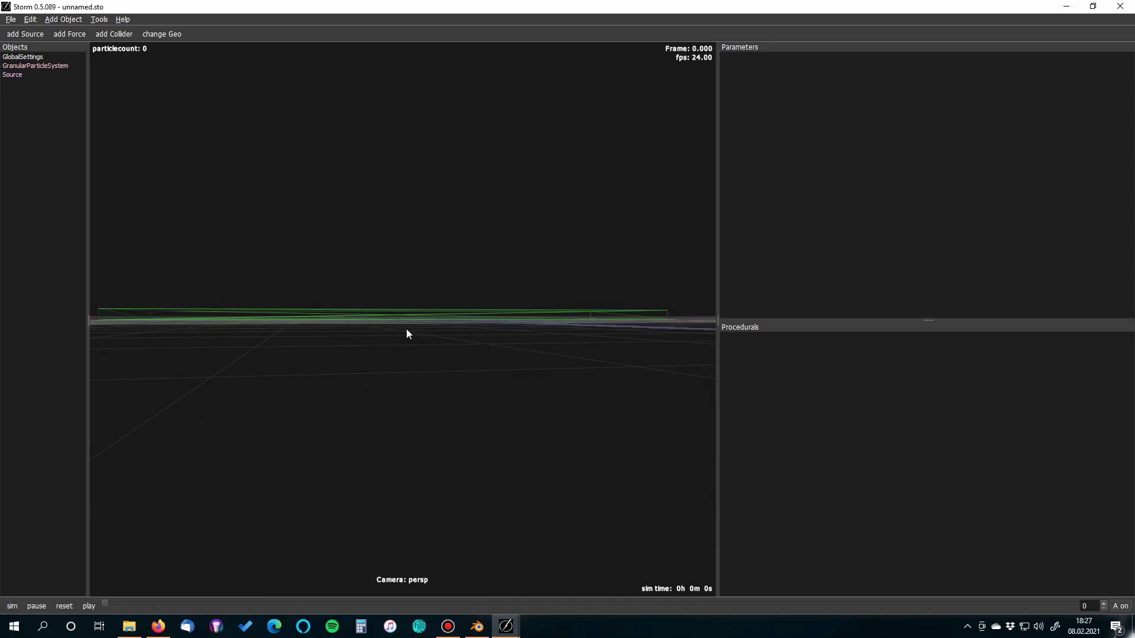
middle_click_drag(406, 329, 402, 364)
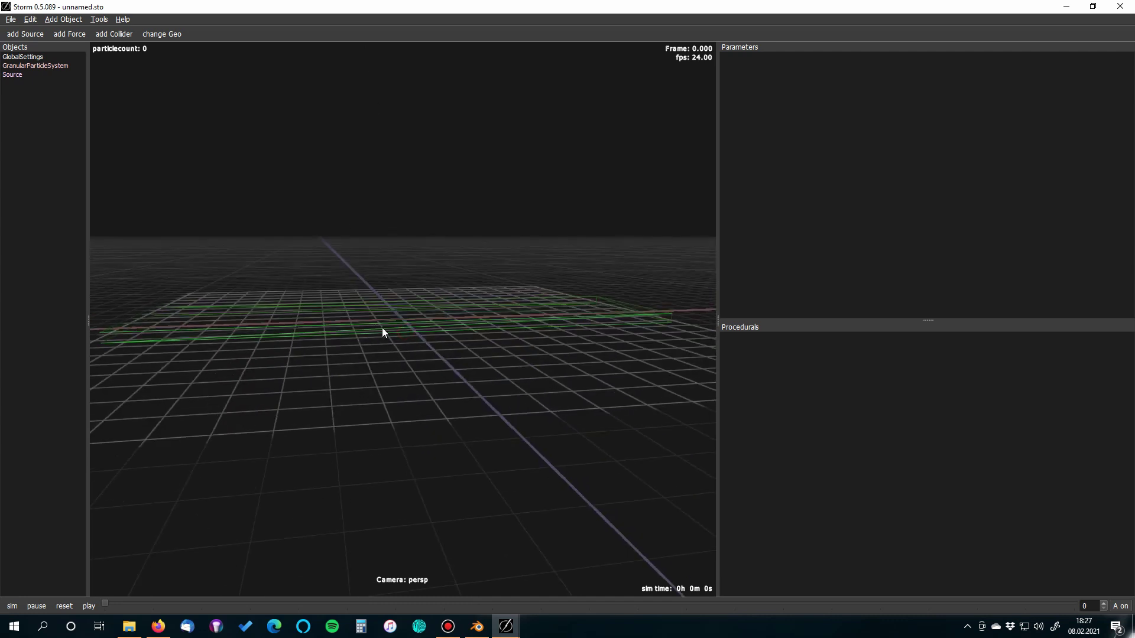
Try a resolution of 20 for the granular particle system by running the simulation.
left_click(27, 66)
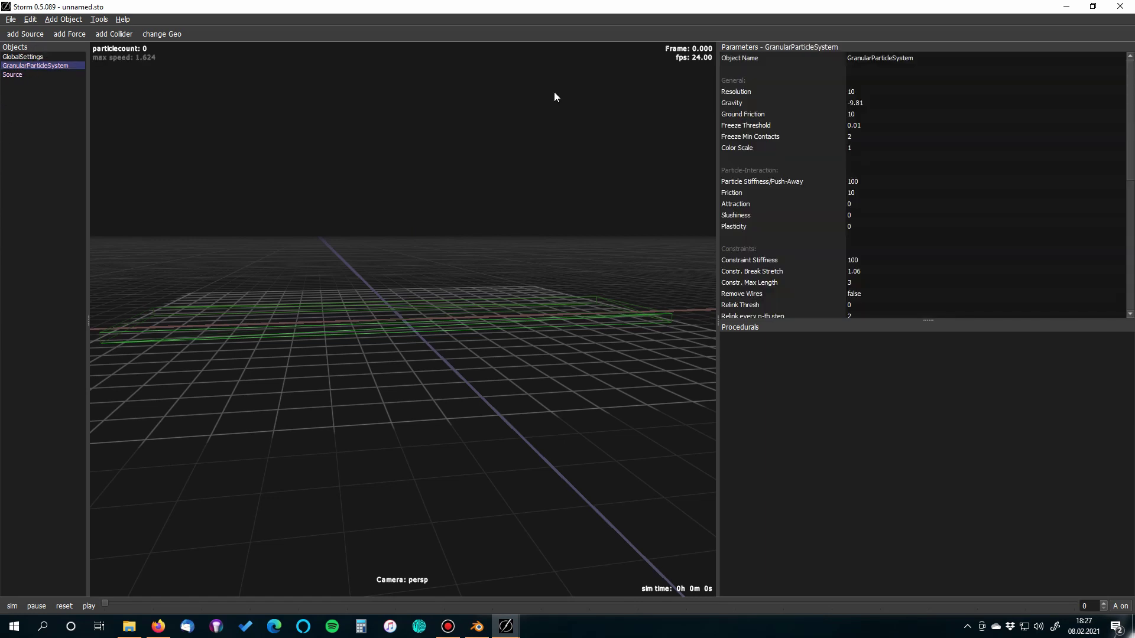
left_click(861, 92)
left_click(863, 92)
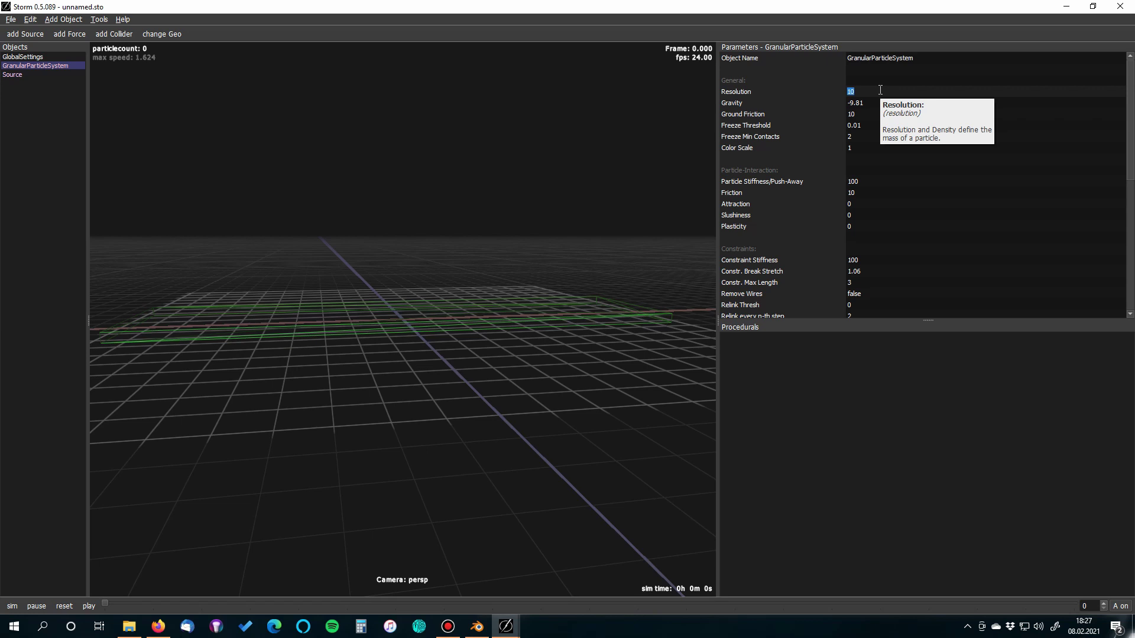
type("20")
key("Return")
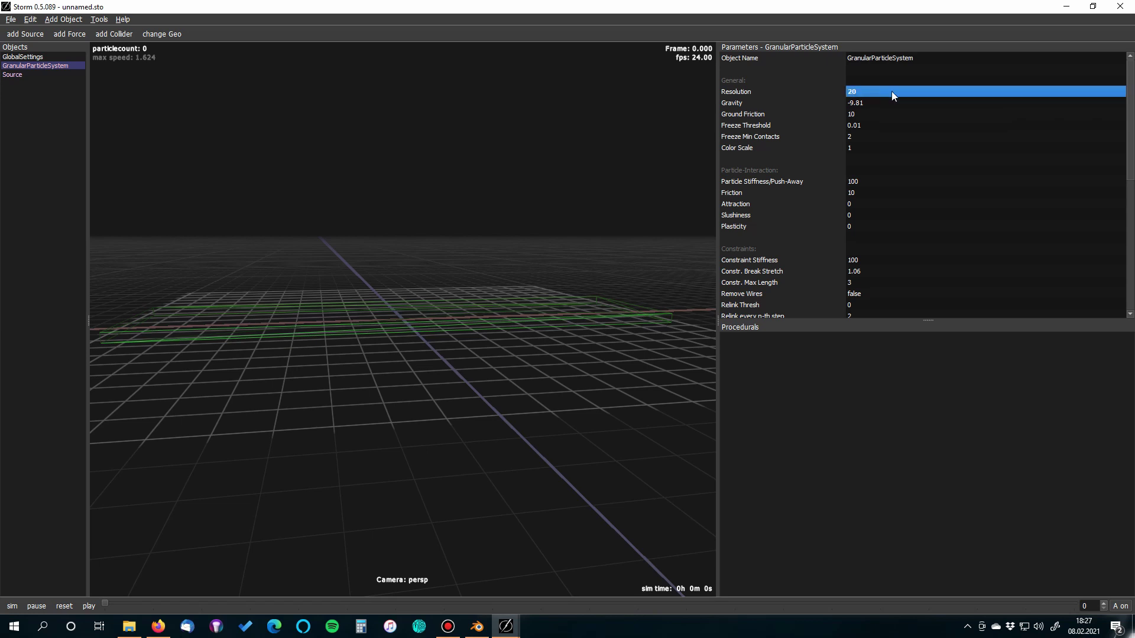
left_click(464, 400)
key("space")
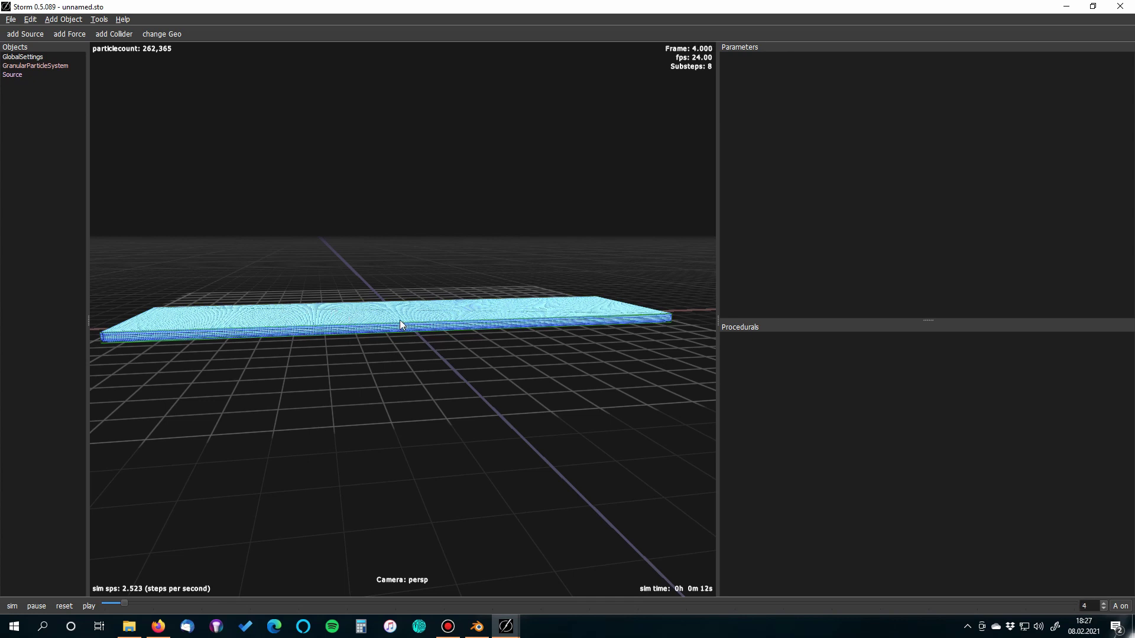
Set the granular particle system's resolution to 15 and reset the simulation.
left_click(23, 65)
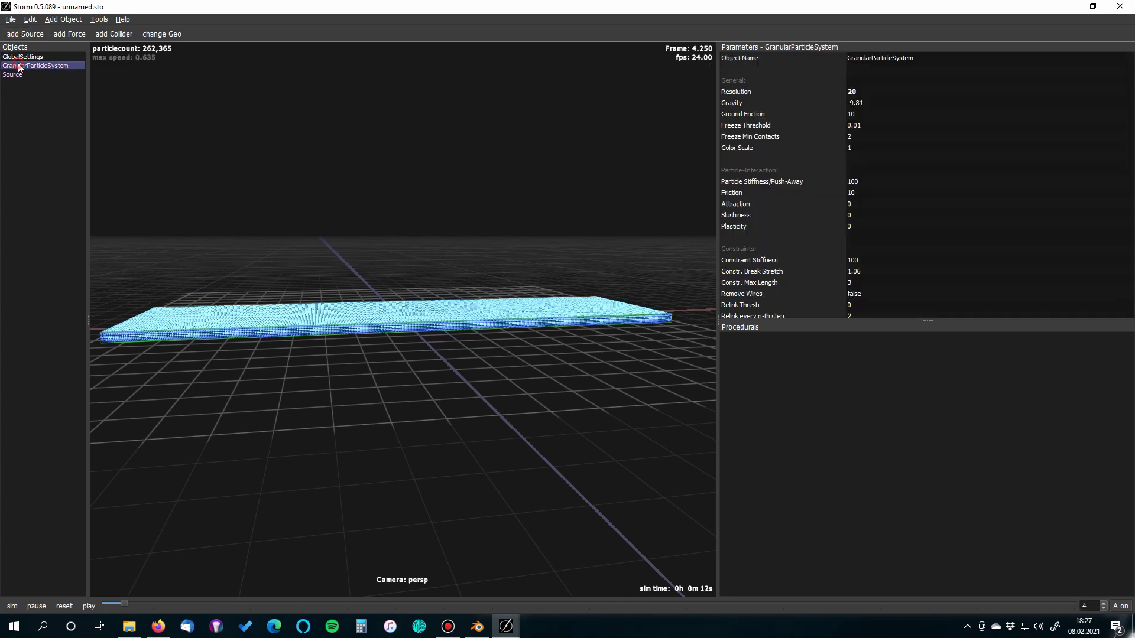
double_click(851, 92)
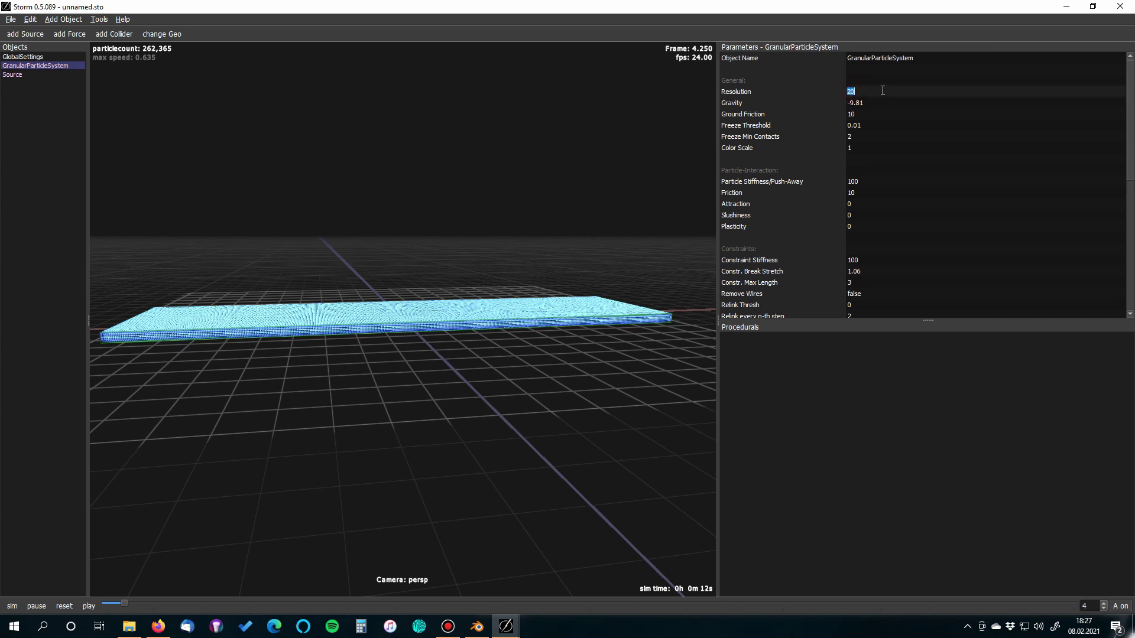
type("15")
key("Return")
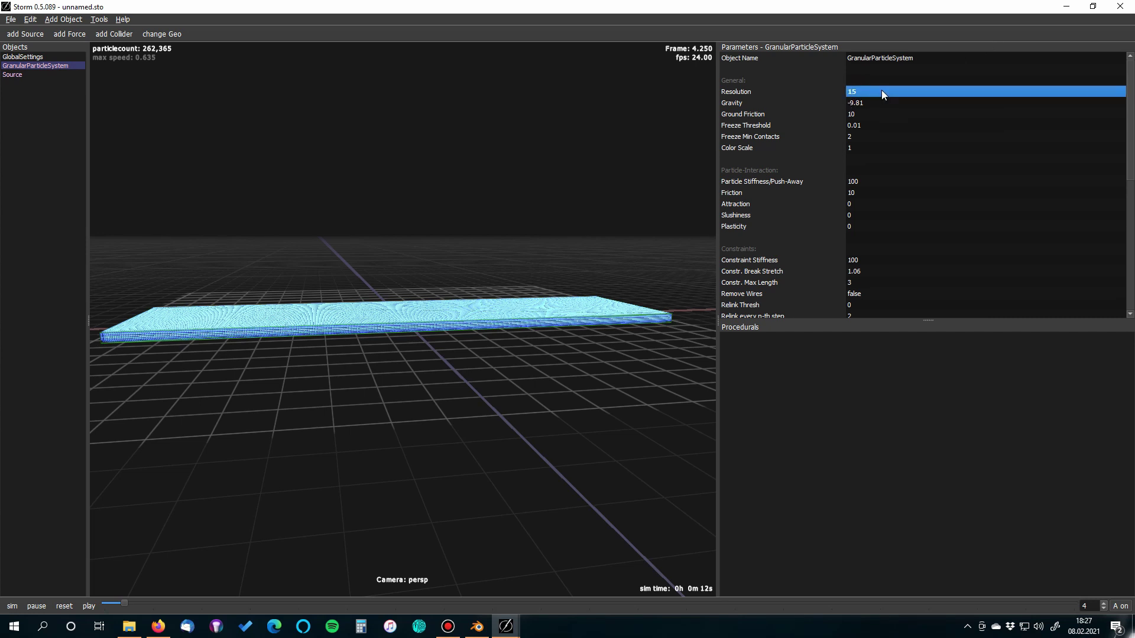
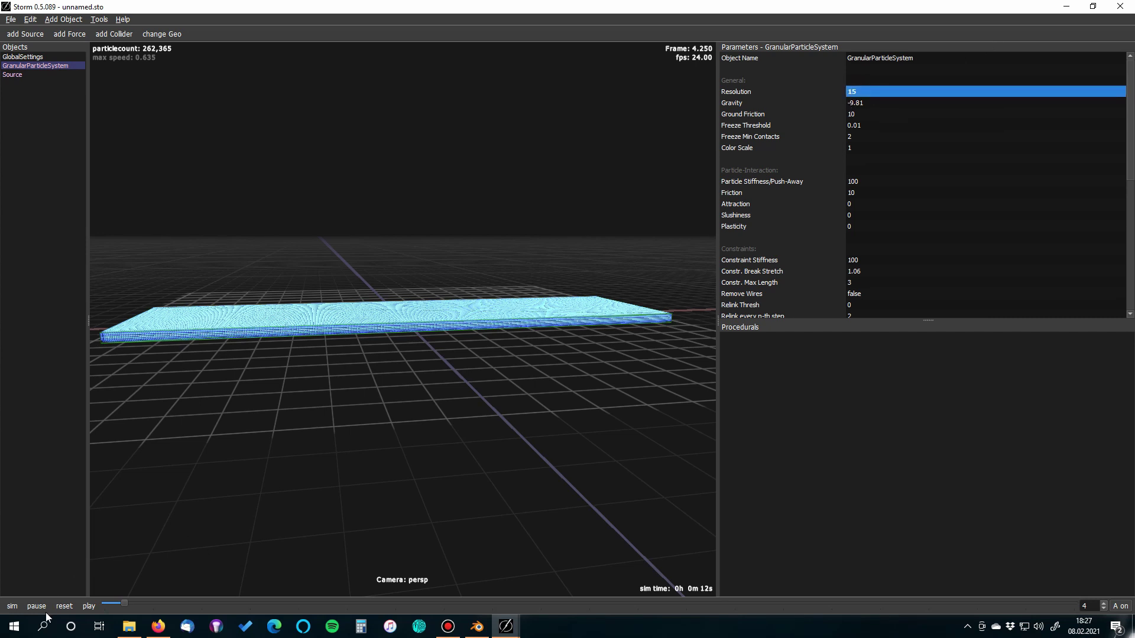
left_click(62, 607)
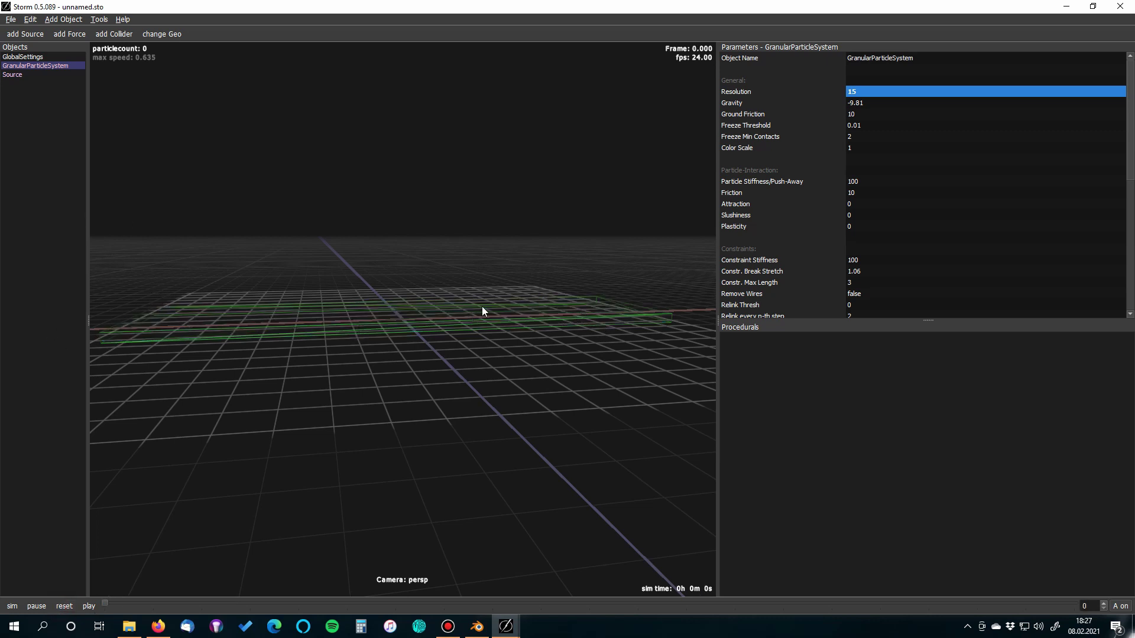
Add a collider with the geometry file path H:\Laufende Projekte\STORMFX\cube.abc and test it in the simulation.
left_click(115, 35)
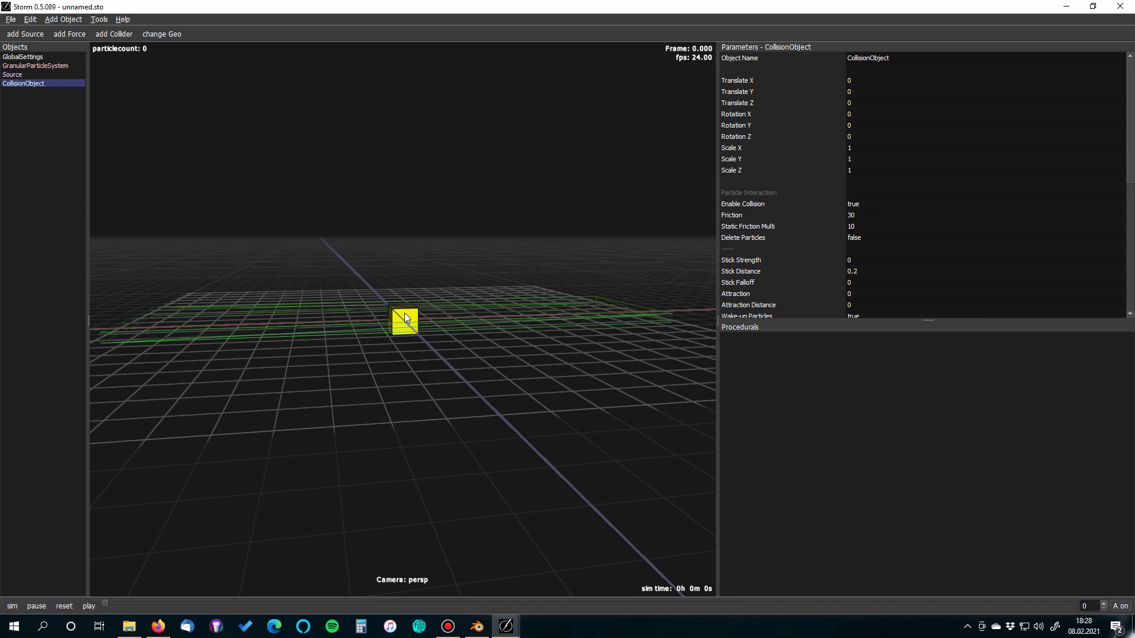
scroll(859, 147, "down", 6)
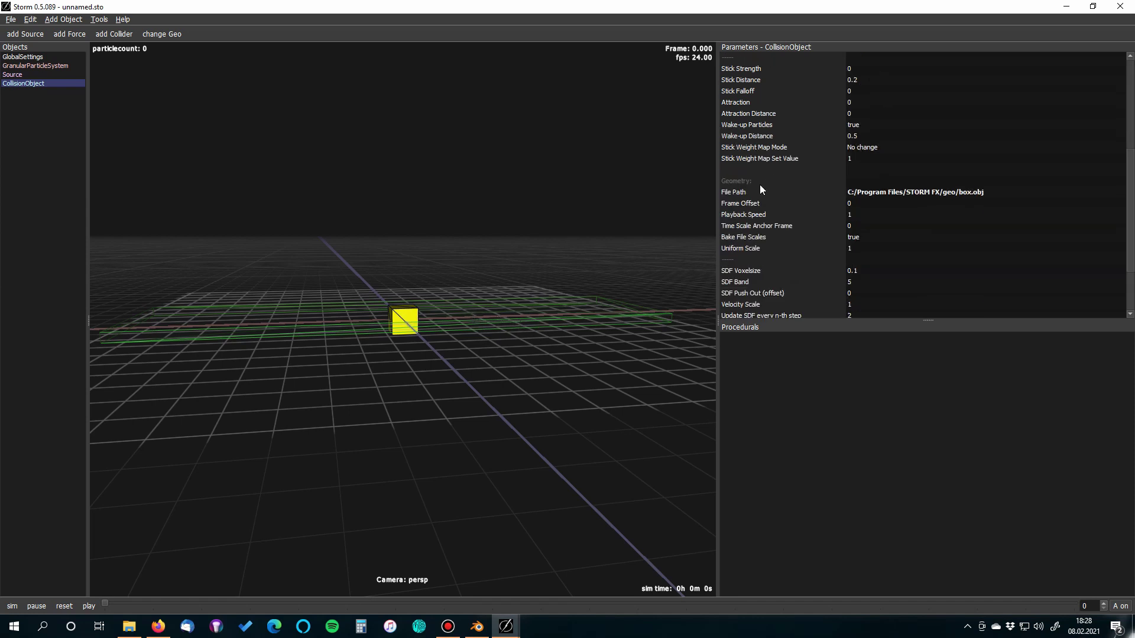
double_click(985, 194)
type("H:\\Laufende Projekte\\STORMFX")
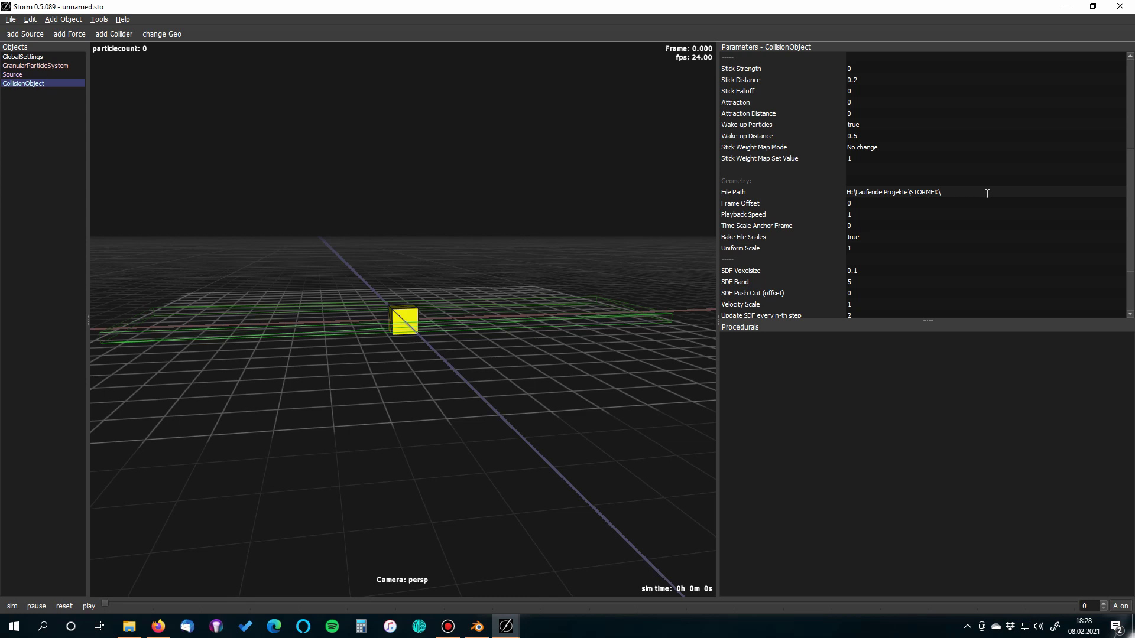
type("ube.abc")
key("Return")
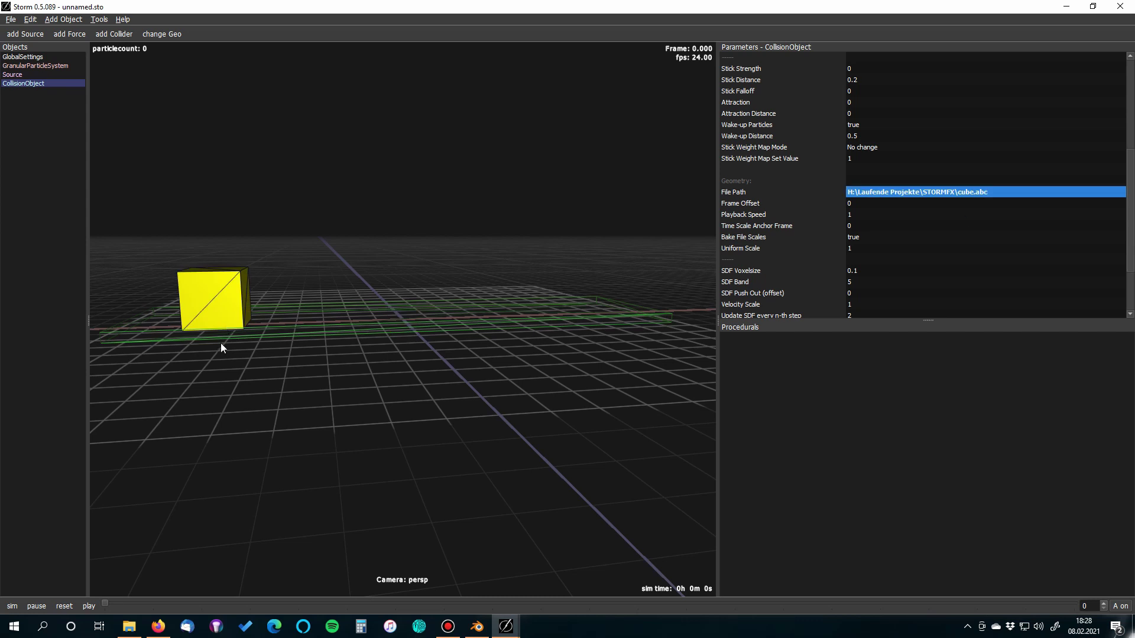
key("space")
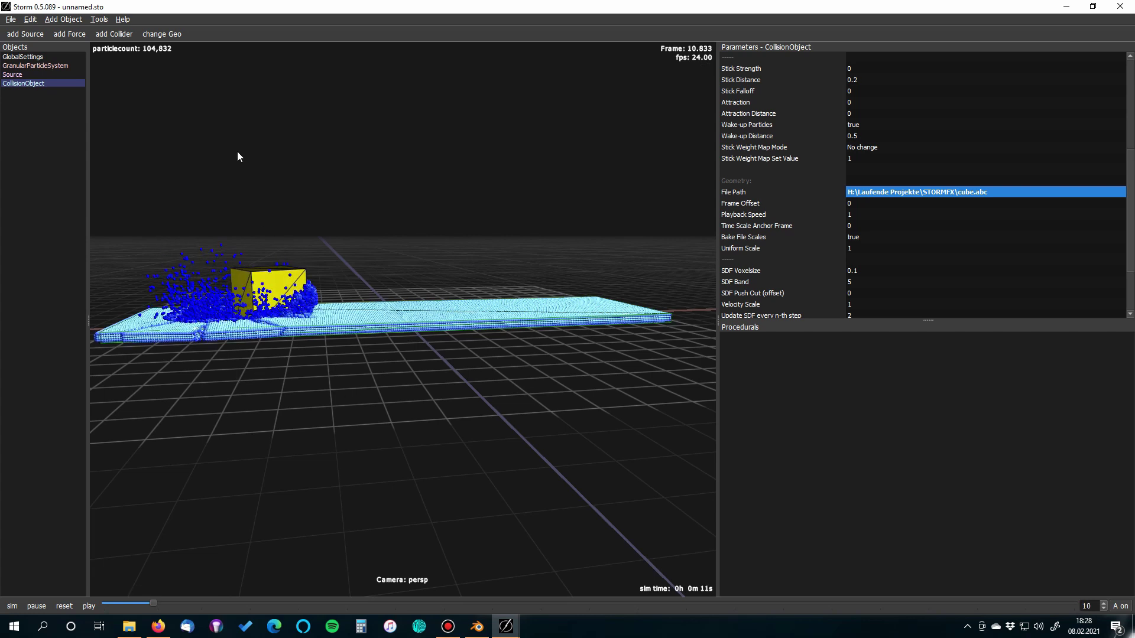
left_click(64, 606)
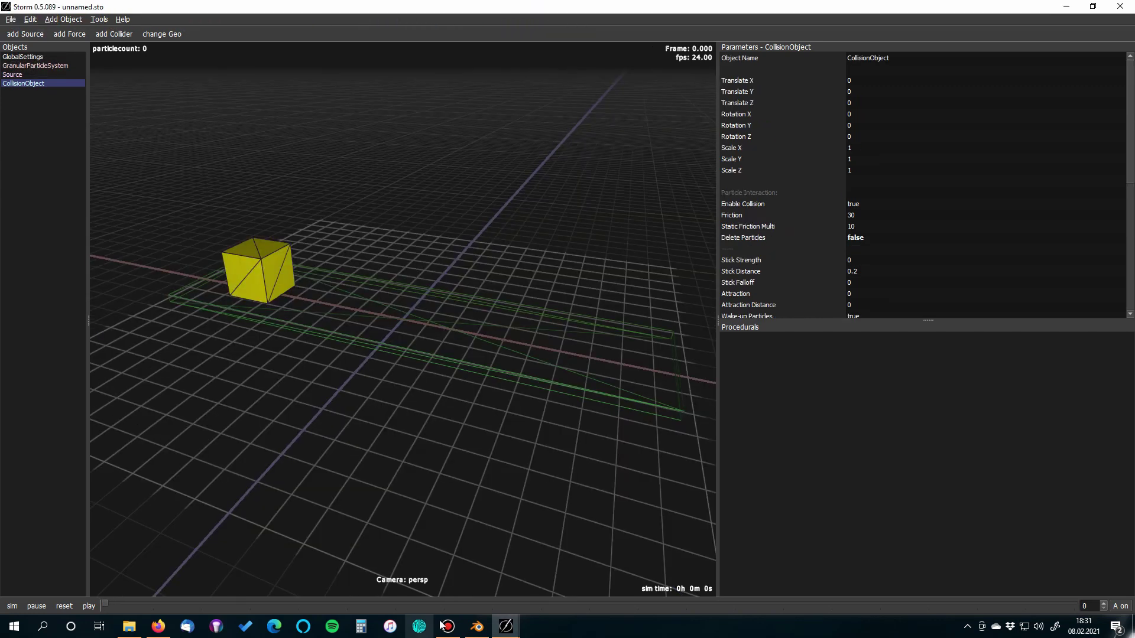
Switch to Blender and add a Boolean Difference modifier to the slab with Cube as its cutting object.
left_click(477, 626)
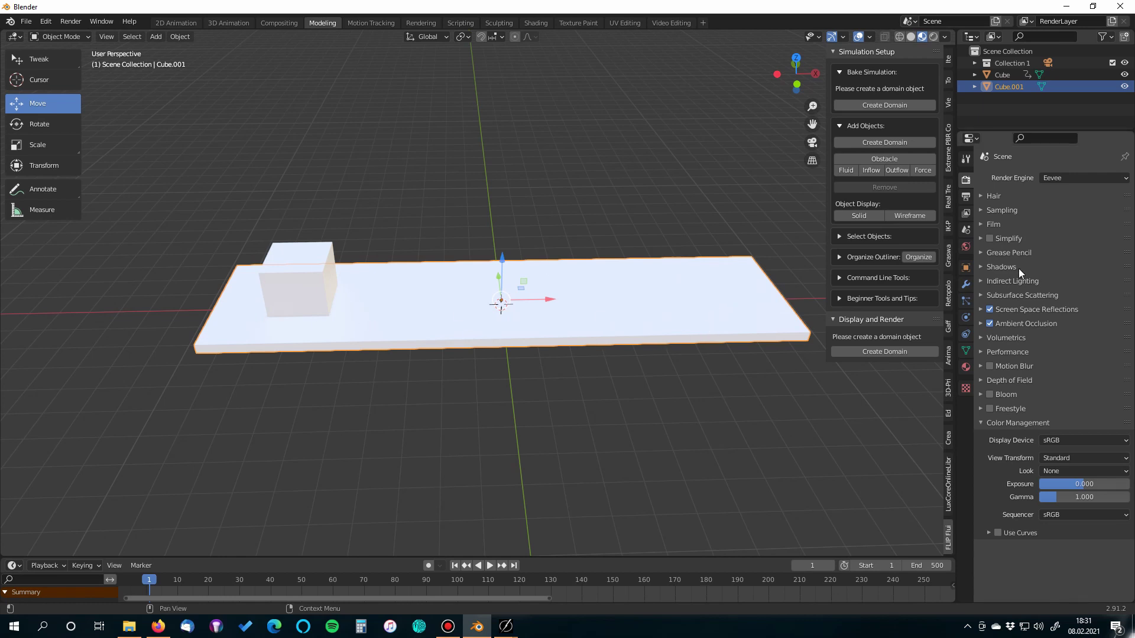
left_click(966, 285)
left_click(1032, 178)
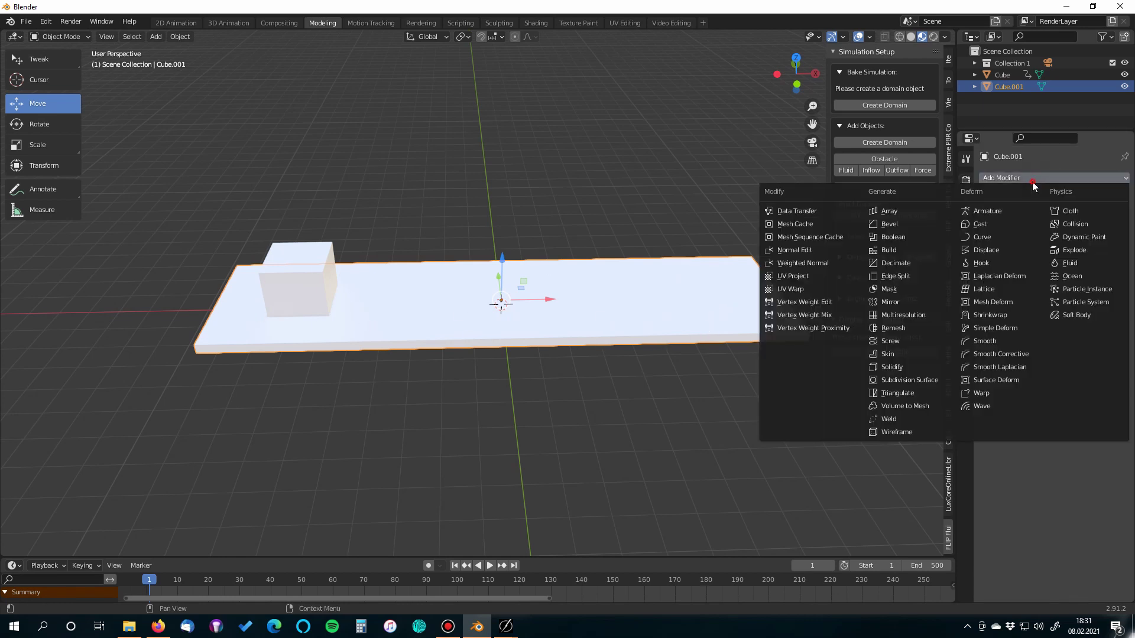
left_click(907, 237)
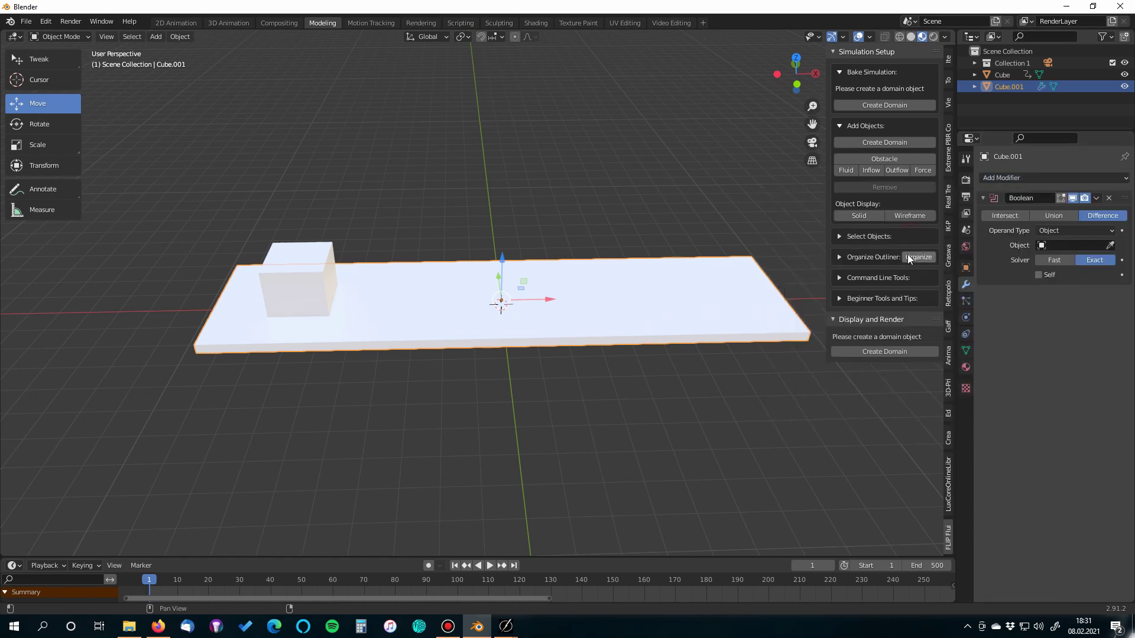
left_click(1109, 246)
left_click(304, 275)
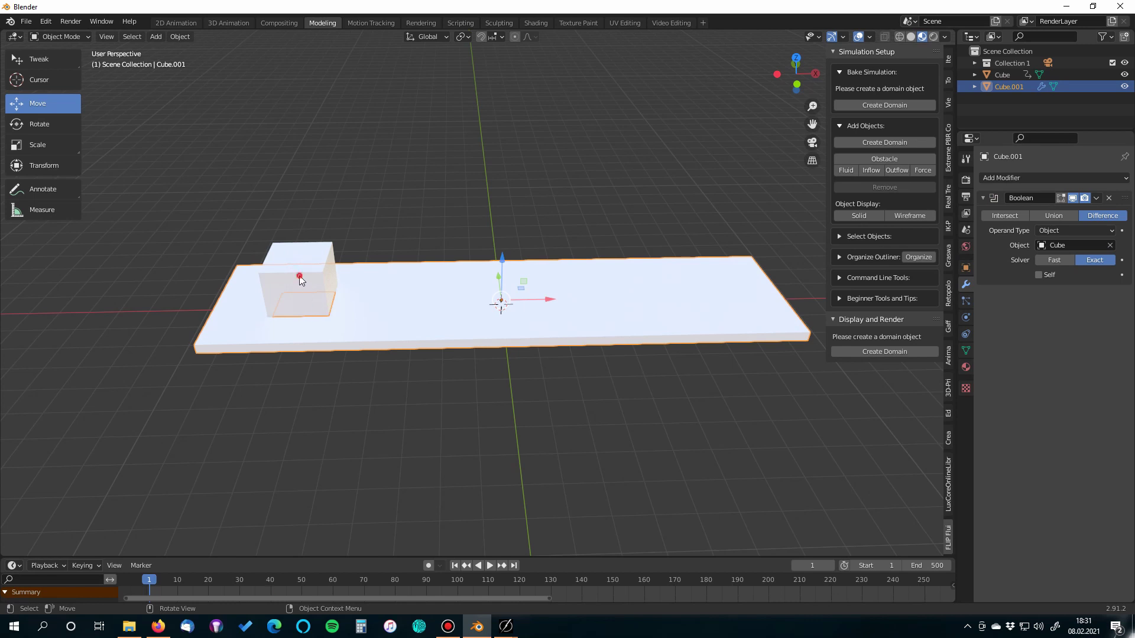
Scale the cube along Z by about 1.74 and move it down about 1.18 m through the slab.
left_click(304, 278)
key("s")
key("z")
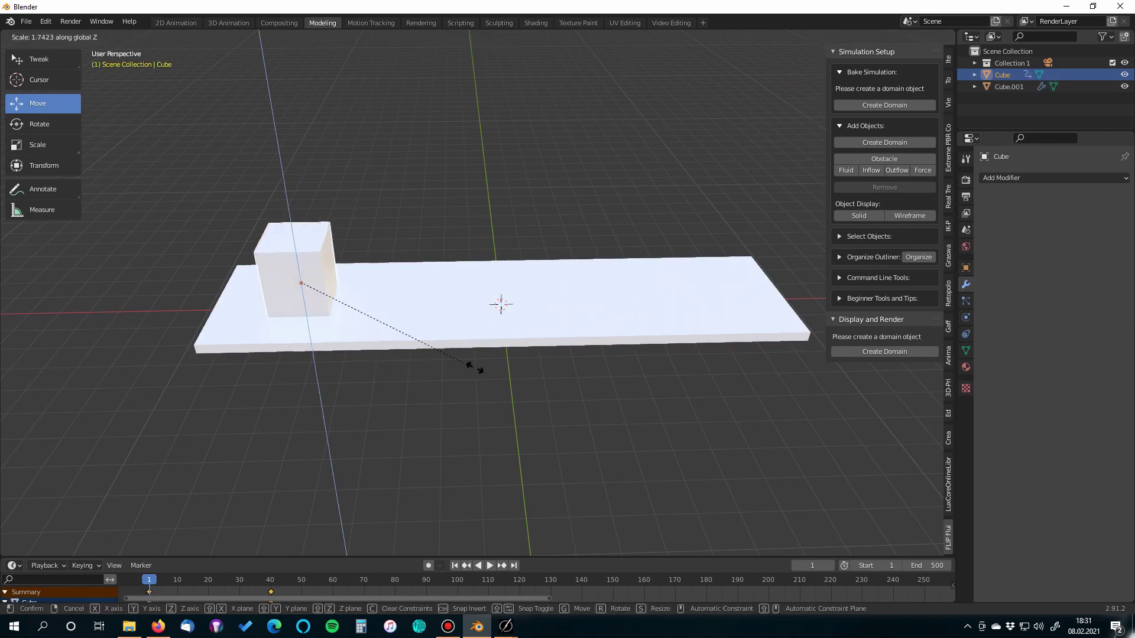
left_click(476, 368)
left_click_drag(292, 239, 424, 413)
middle_click_drag(425, 413, 251, 239)
middle_click_drag(381, 358, 407, 390)
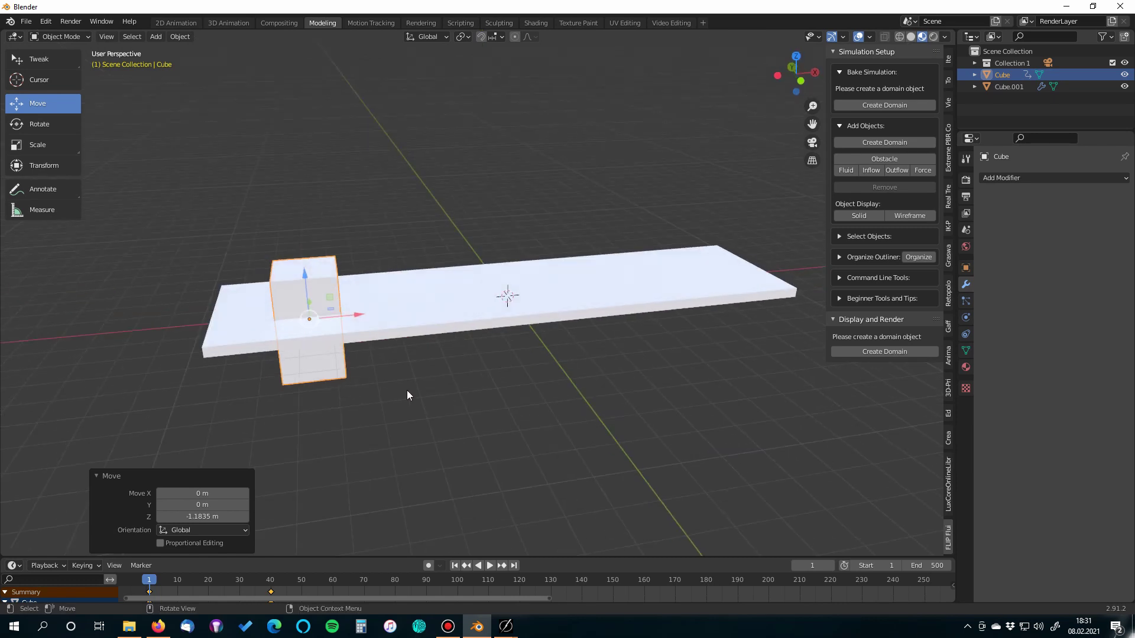
Hide the cube temporarily to inspect the Boolean cutout in the slab, and show it again.
left_click(1124, 75)
middle_click_drag(520, 392, 512, 435)
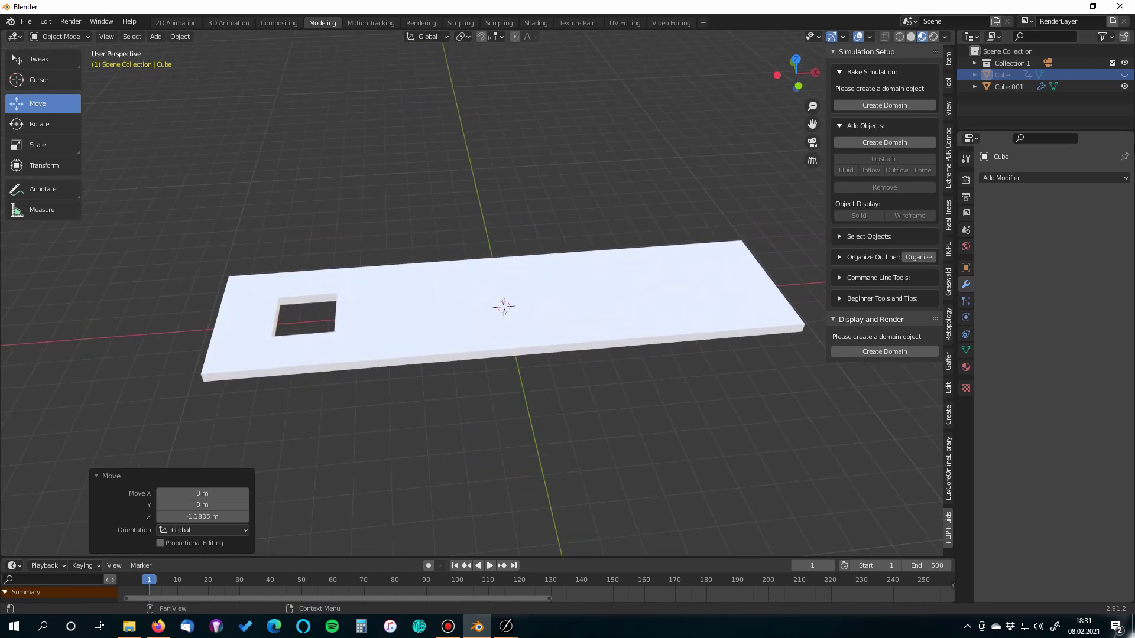
left_click(1124, 74)
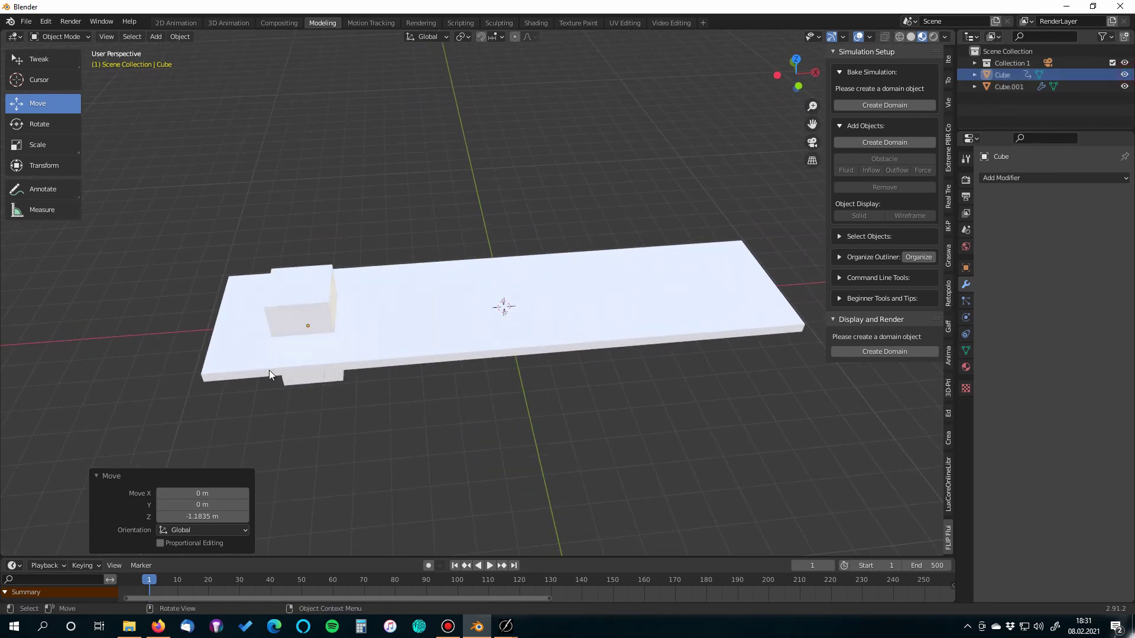
Apply the Boolean modifier on the slab.
left_click(423, 327)
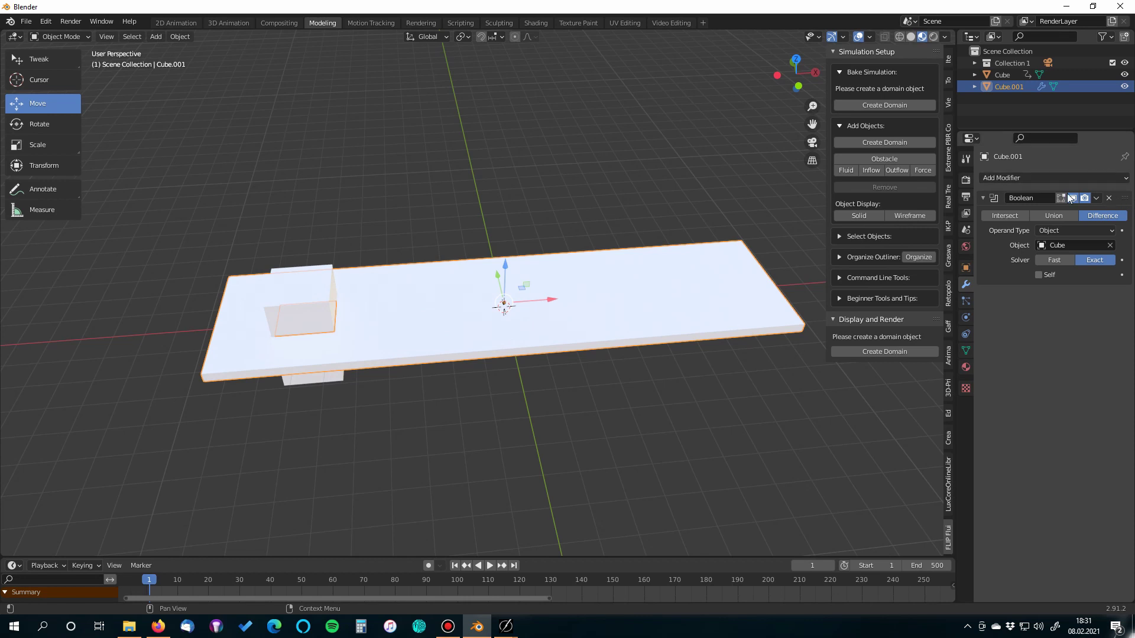
left_click(1096, 199)
left_click(1061, 211)
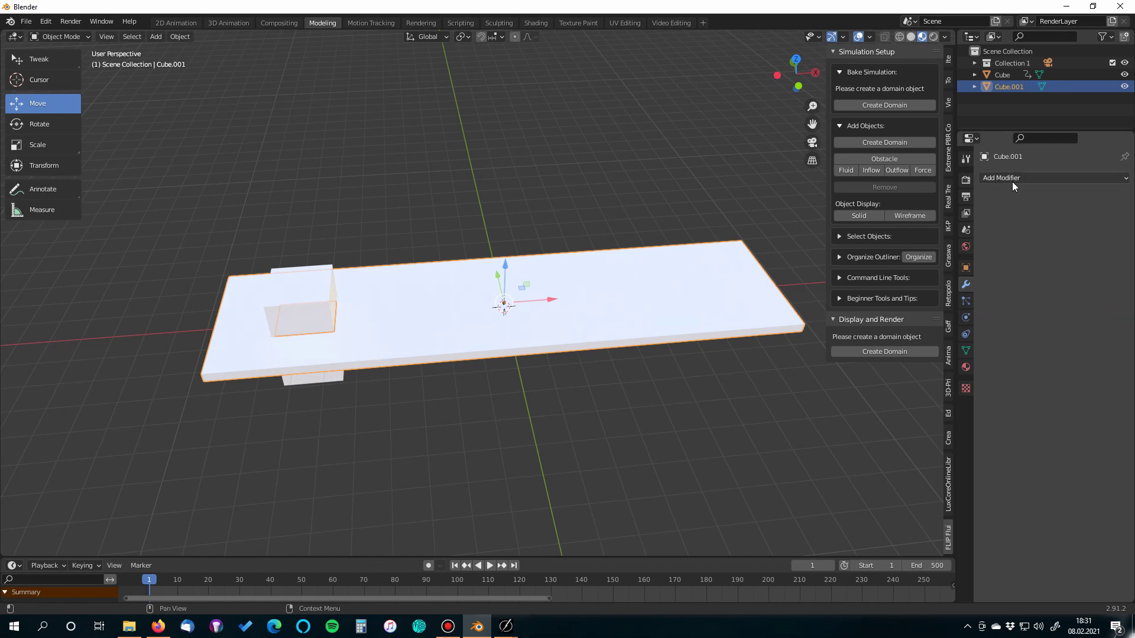
Play the cube animation to inspect the cutout in the slab from the side, and return to frame 1.
key("space")
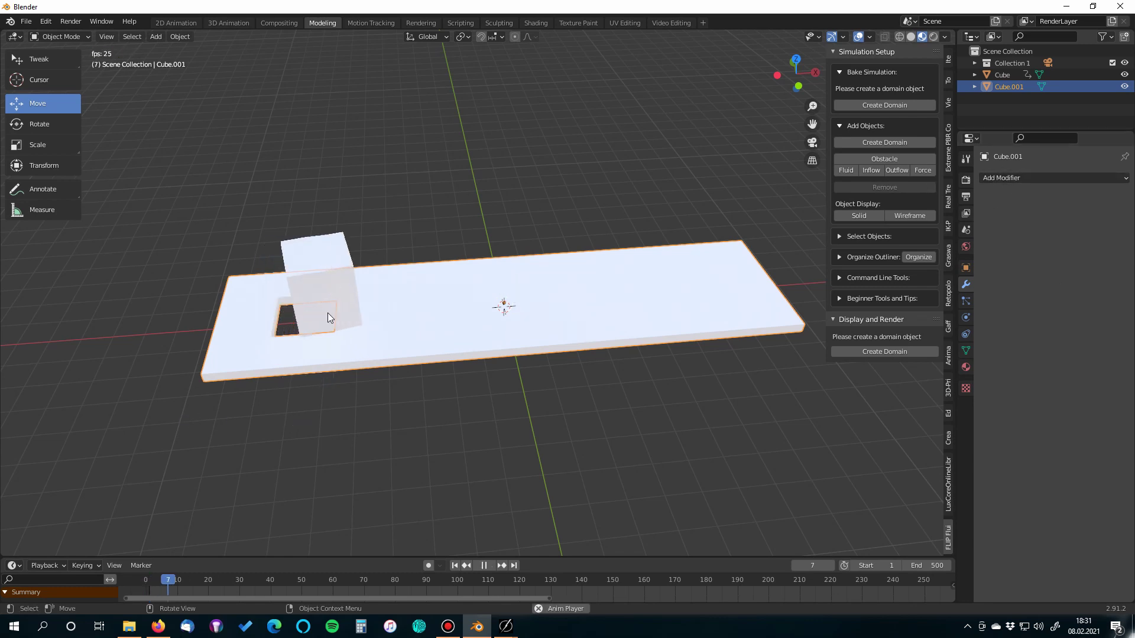
key("space")
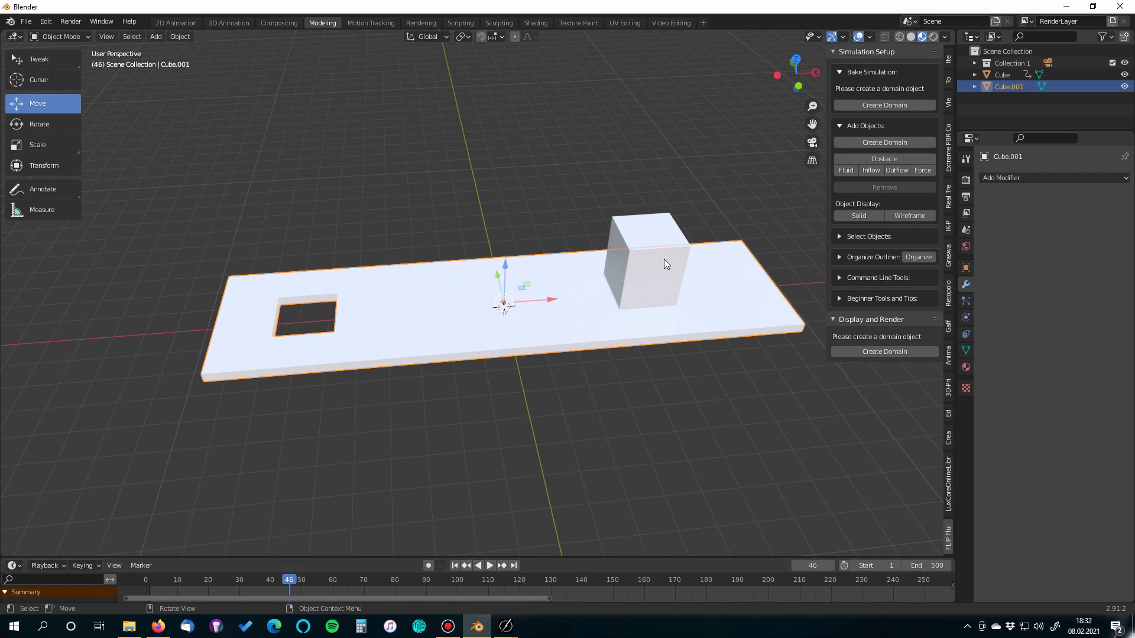
middle_click_drag(656, 430, 655, 388)
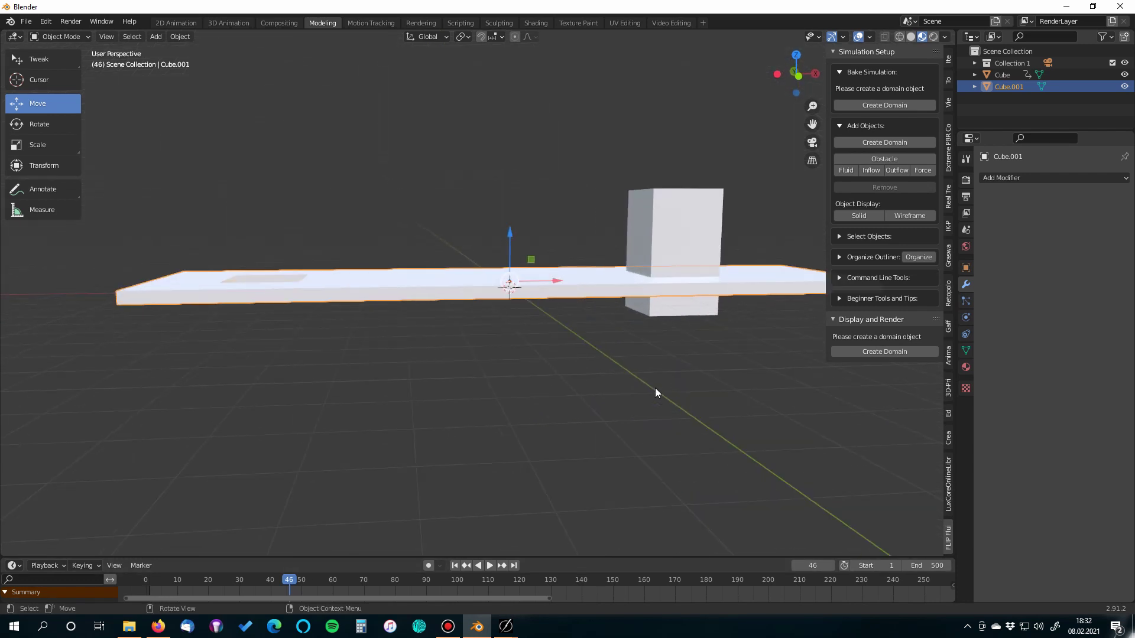
key("shift+Left")
Set the cube's Z scale back to 1.
left_click(298, 201)
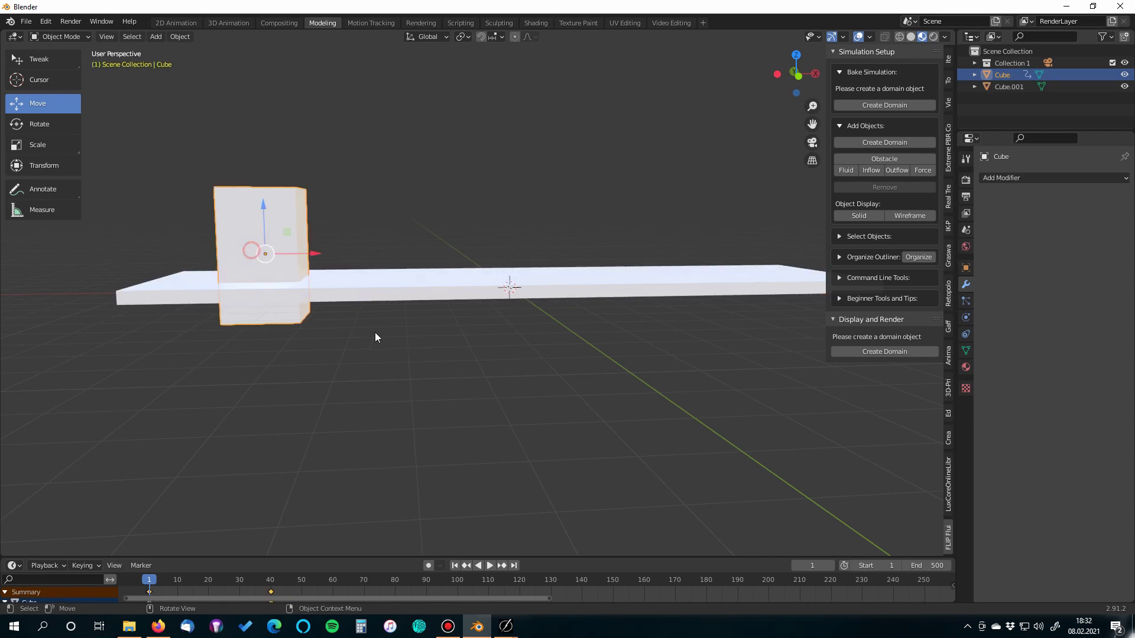
left_click(949, 60)
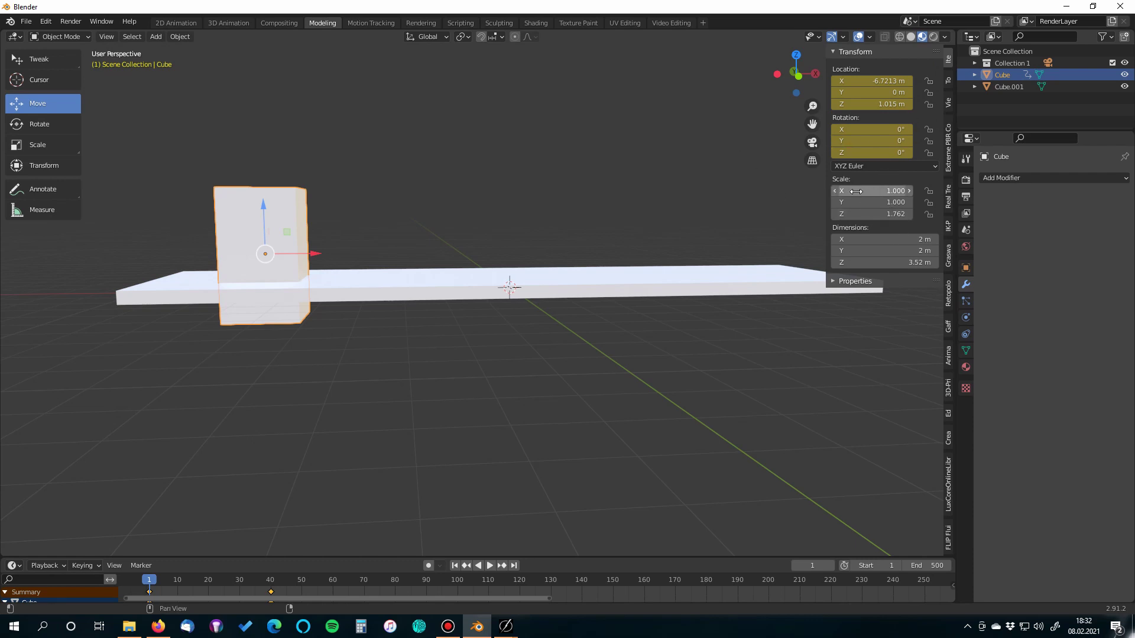
left_click(890, 213)
type("1")
key("Return")
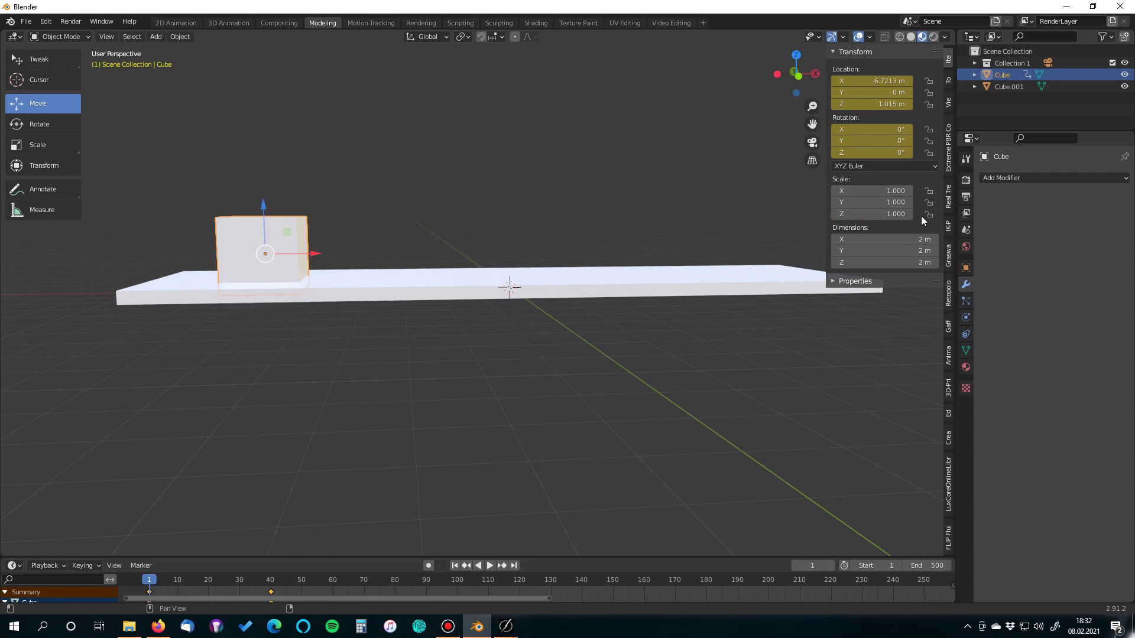
Export only the slab as the Alembic file sand2.abc in the folder H:\Laufende Projekte\STORMFX.
left_click(420, 287)
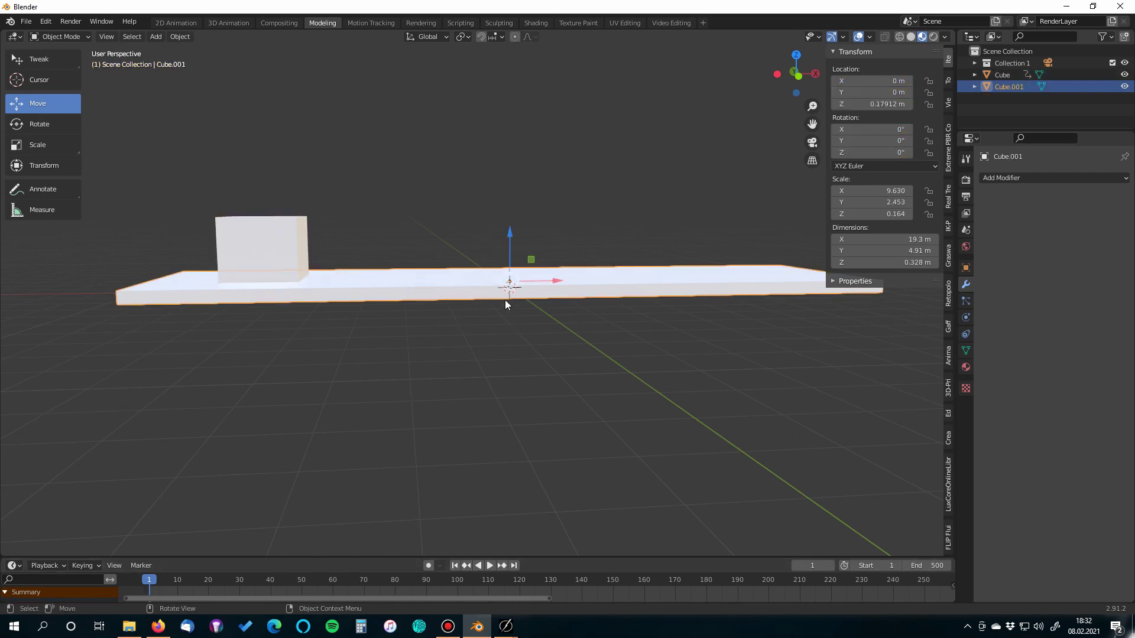
key("F3")
left_click(590, 321)
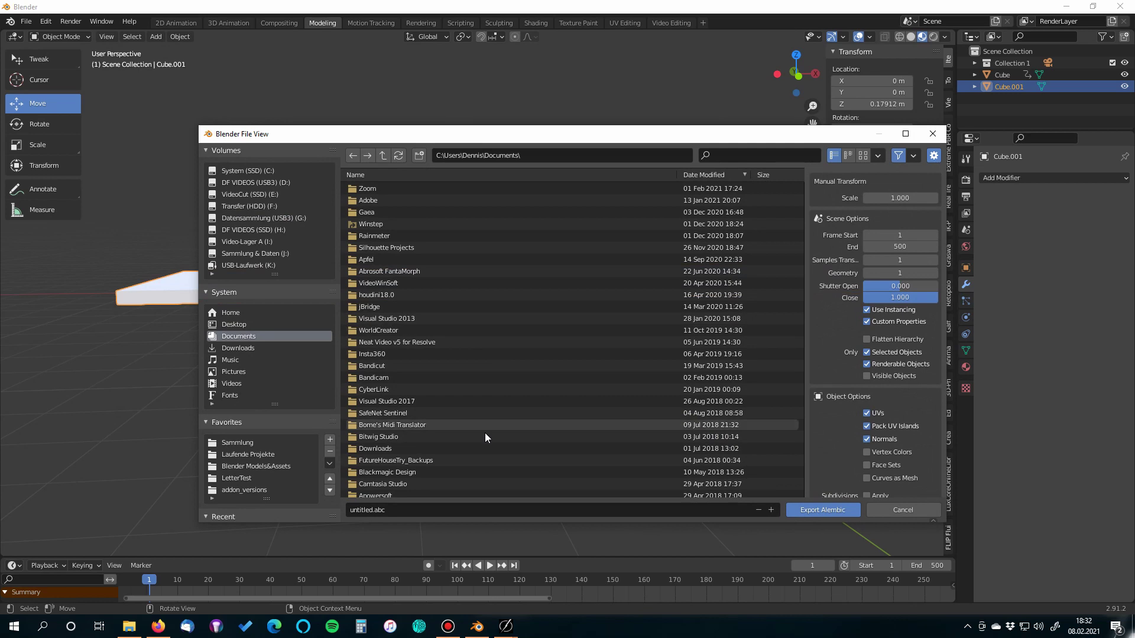
left_click(239, 442)
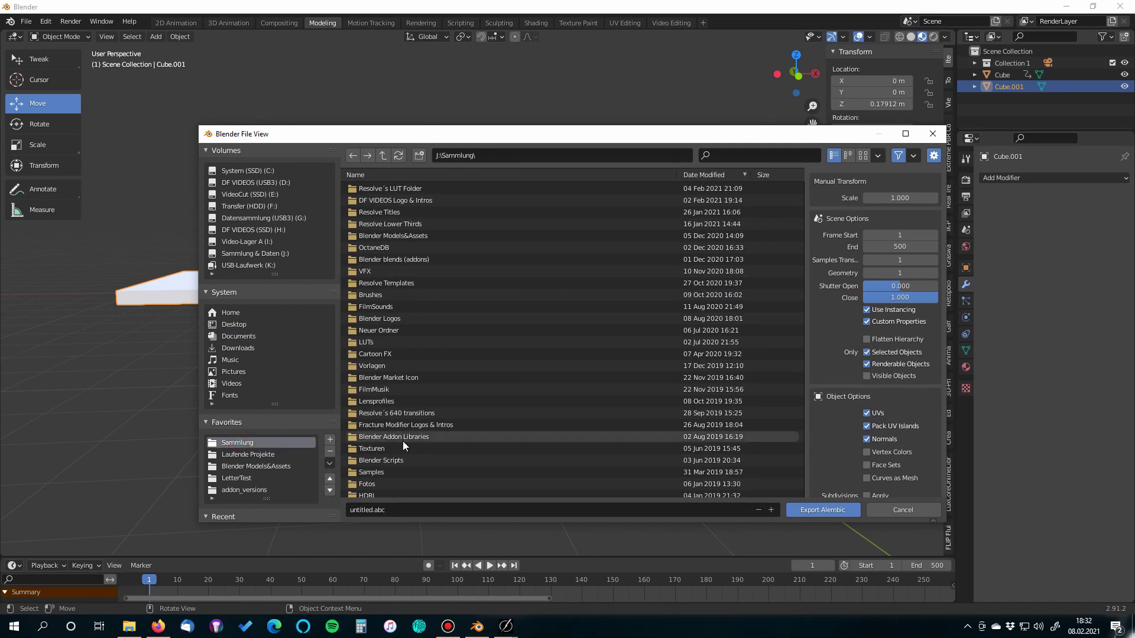
scroll(264, 458, "down", 5)
left_click(242, 396)
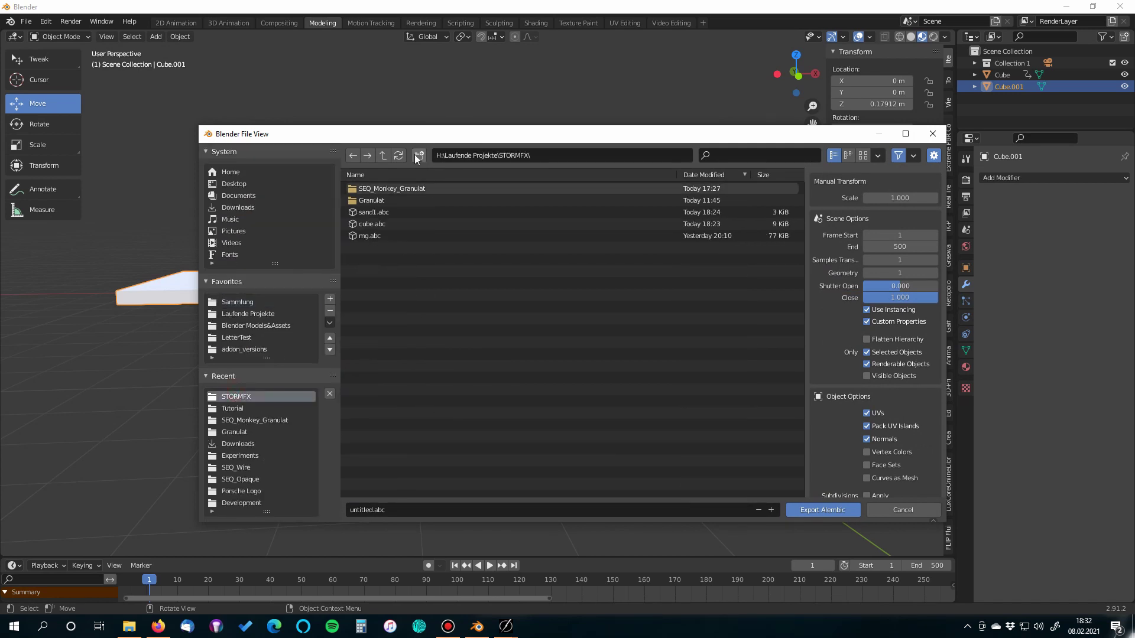
left_click(367, 213)
left_click(379, 510)
left_click(364, 509)
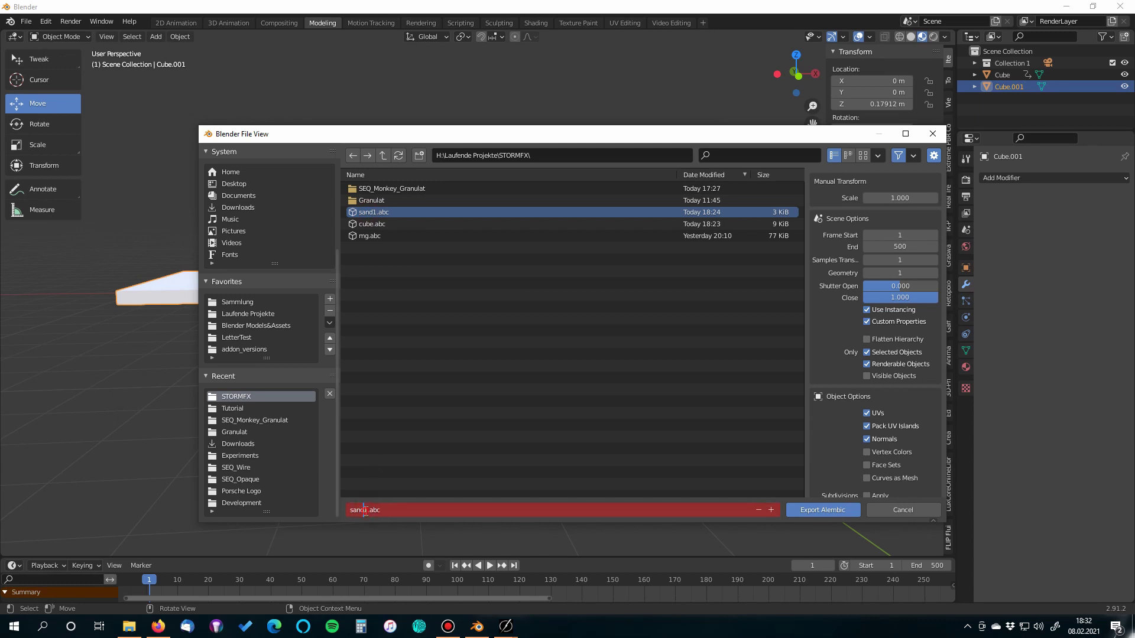
key("Delete")
type("2")
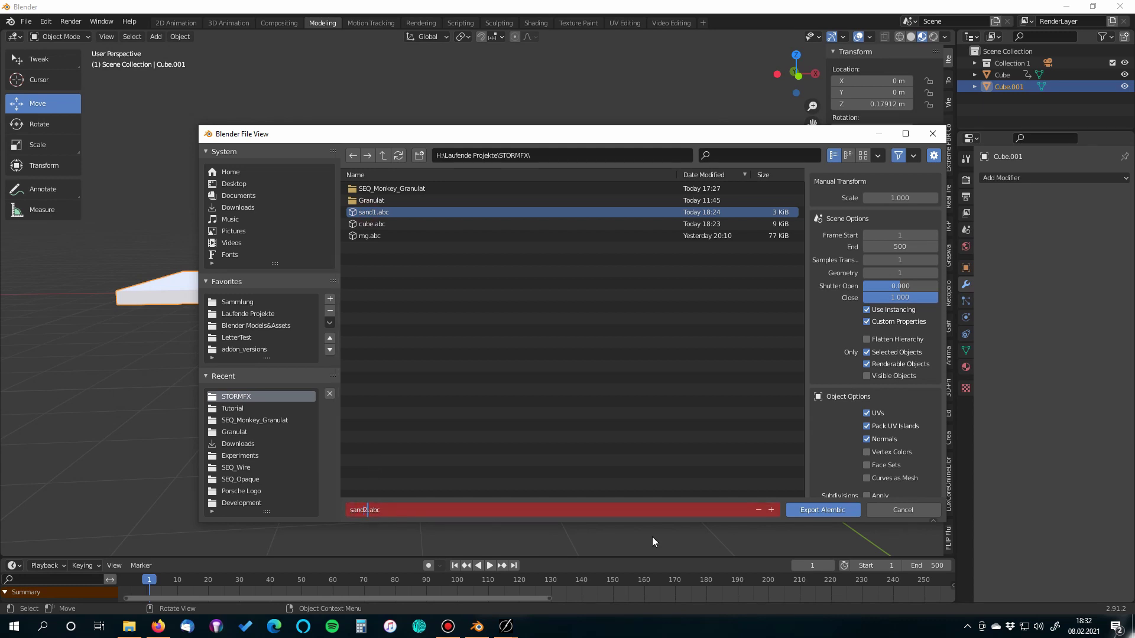
left_click(810, 510)
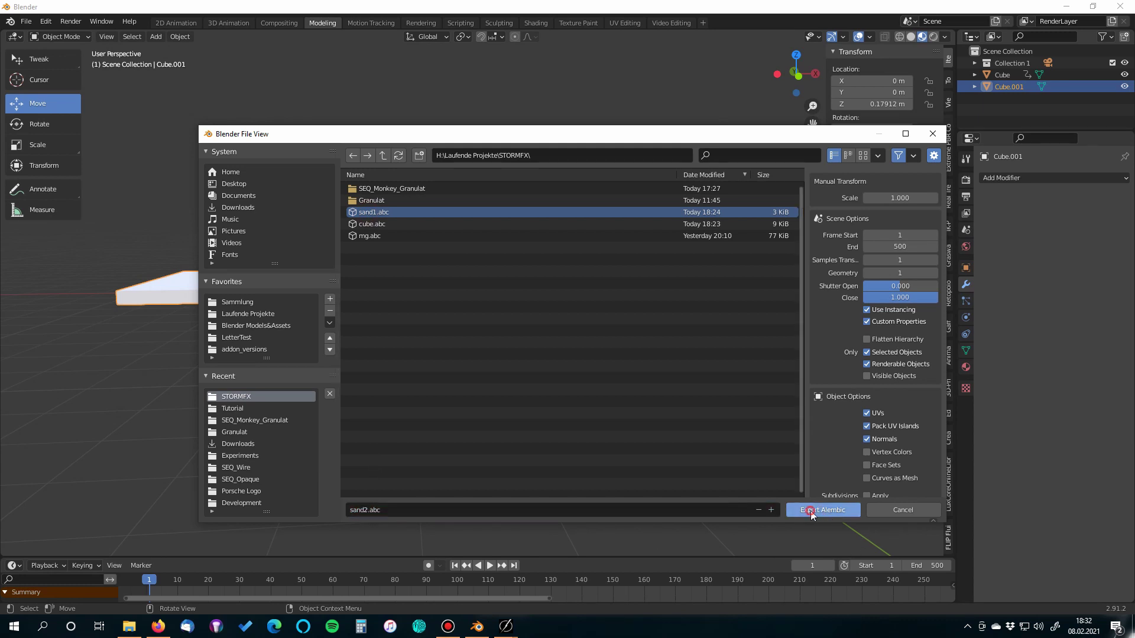
Switch to Storm and set the Source's geometry file path to H:\Laufende Projekte\STORMFX\sand2.abc.
left_click(1065, 6)
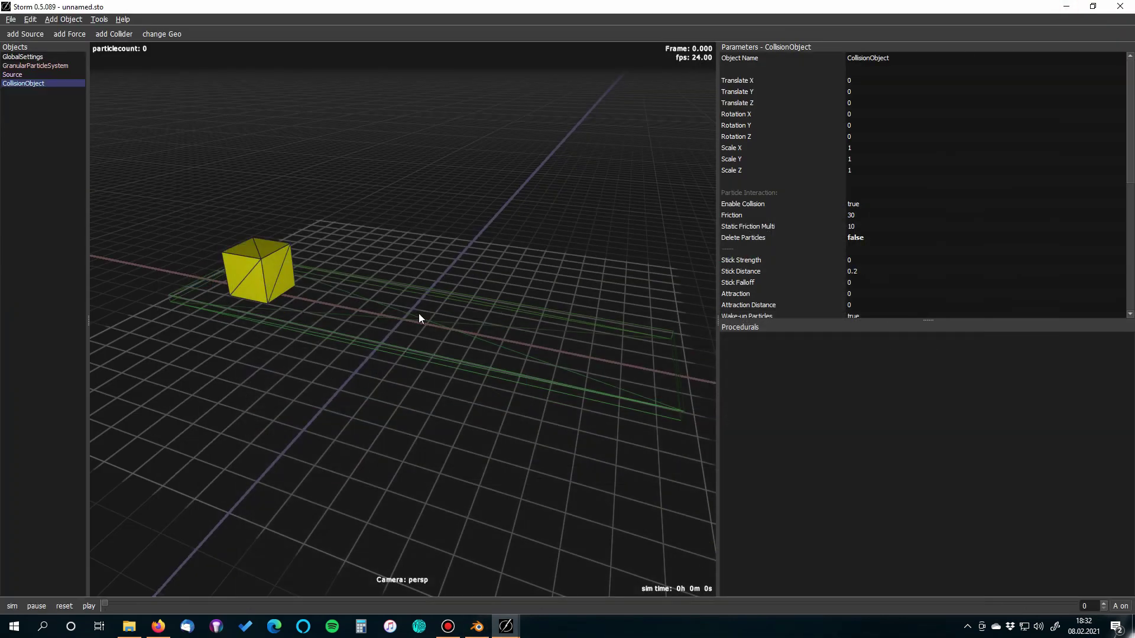
middle_click_drag(339, 420, 392, 370)
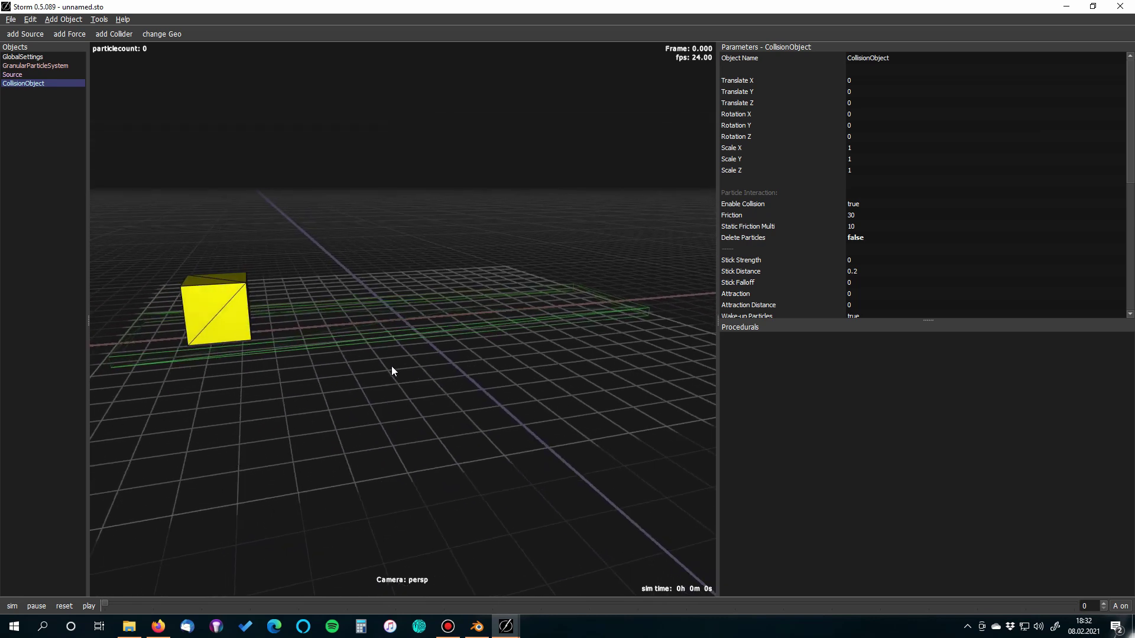
left_click(370, 341)
scroll(934, 225, "down", 5)
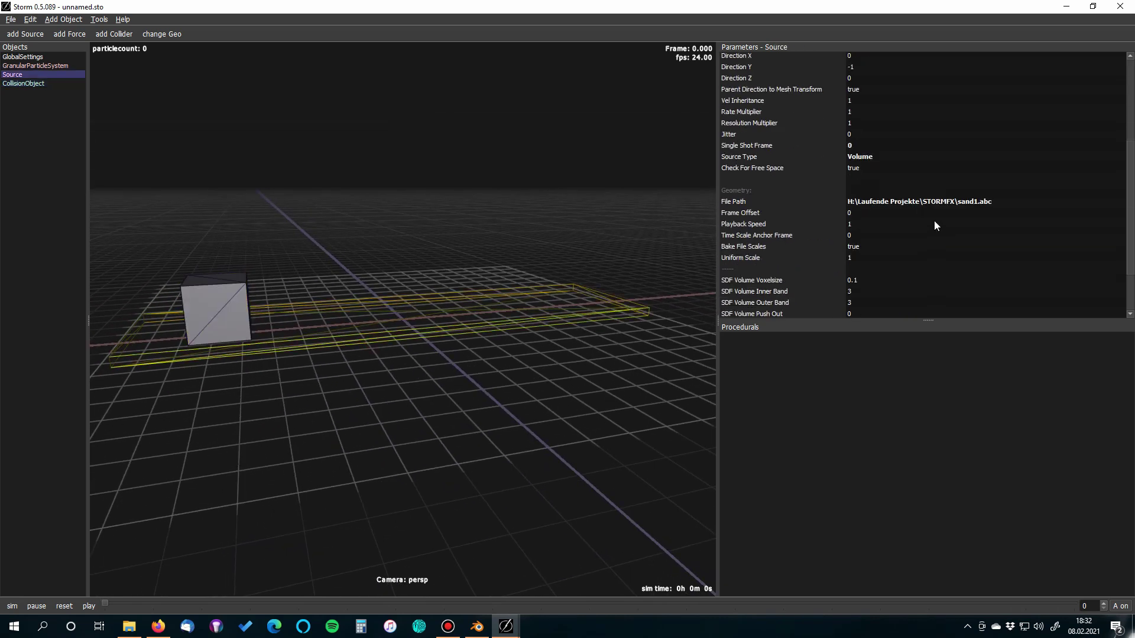
double_click(976, 201)
left_click_drag(953, 201, 958, 201)
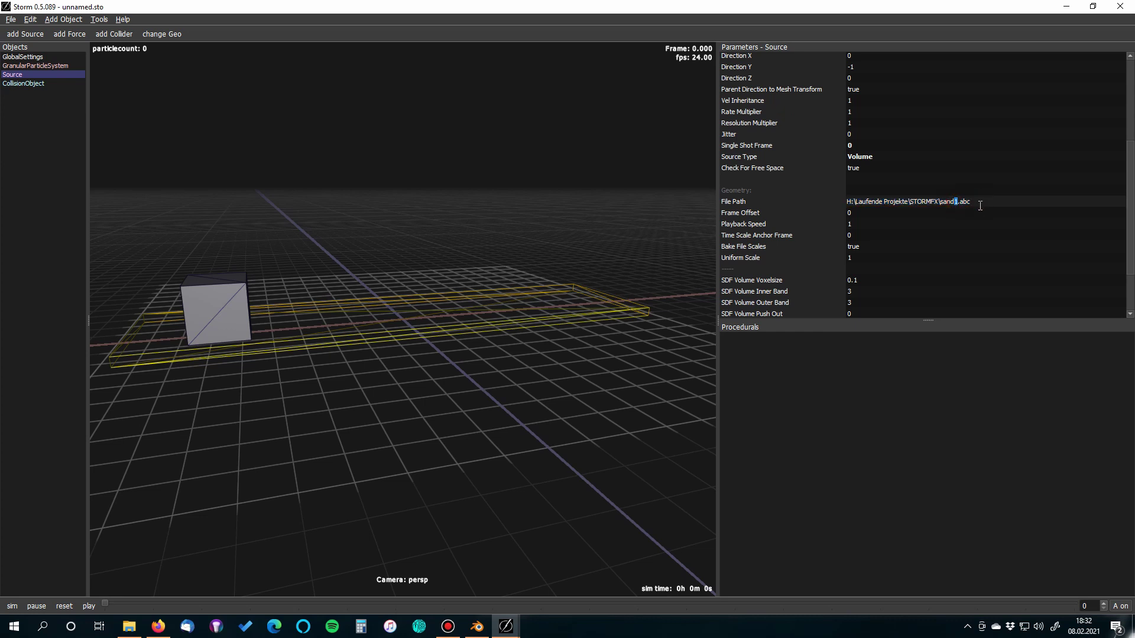
type("2")
key("Return")
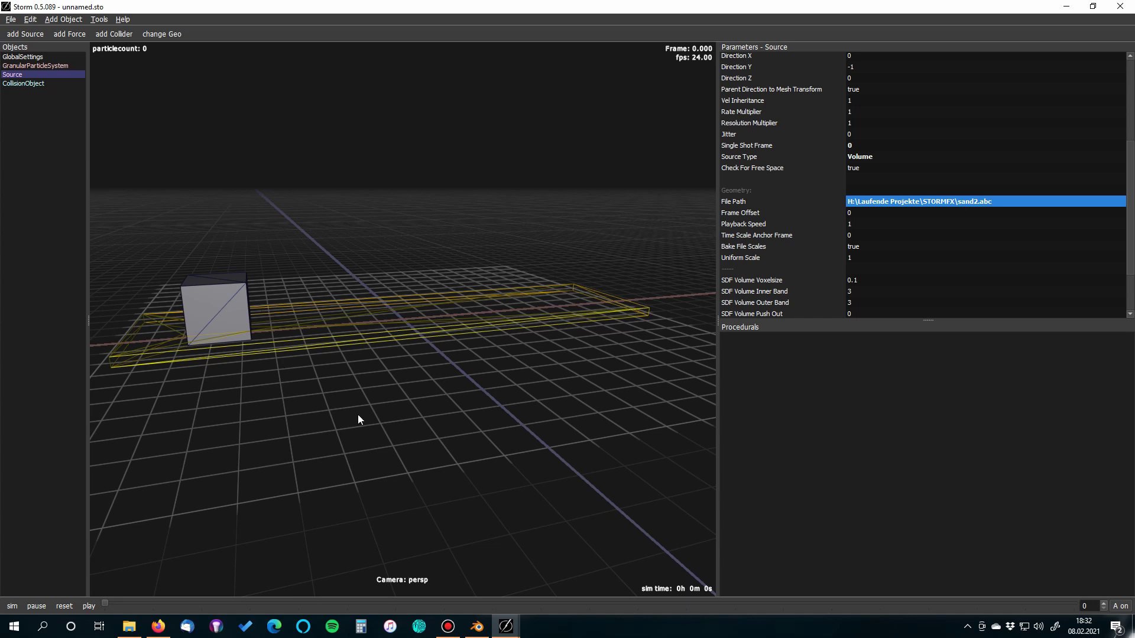
Simulate the sand with the cut slab source, review the simulated frames, and reset the simulation.
key("space")
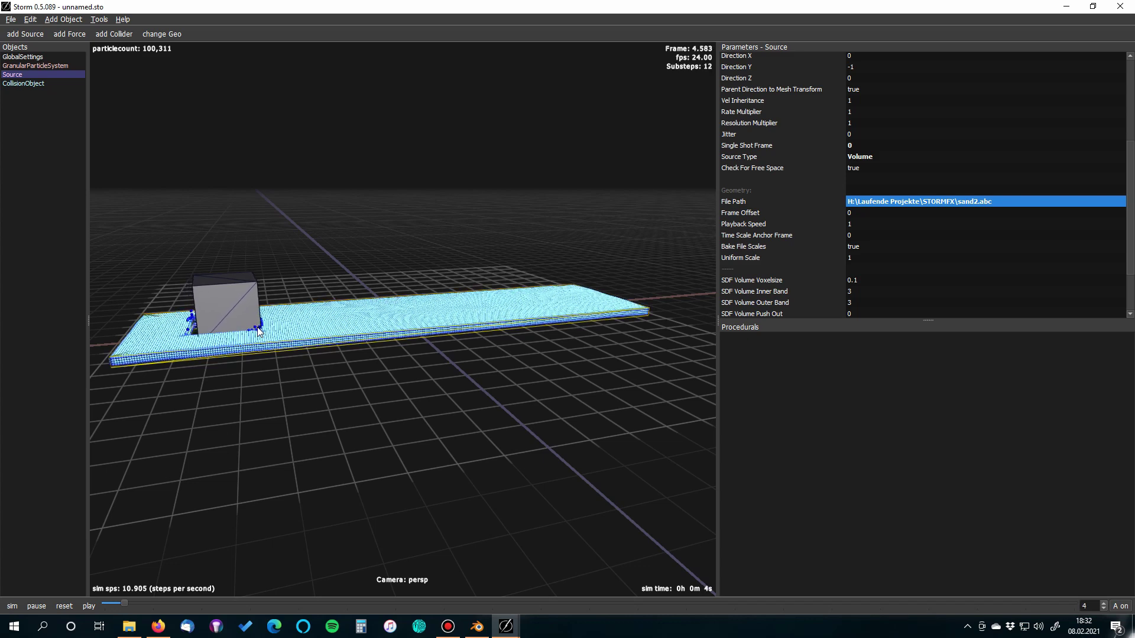
middle_click_drag(396, 382, 353, 427)
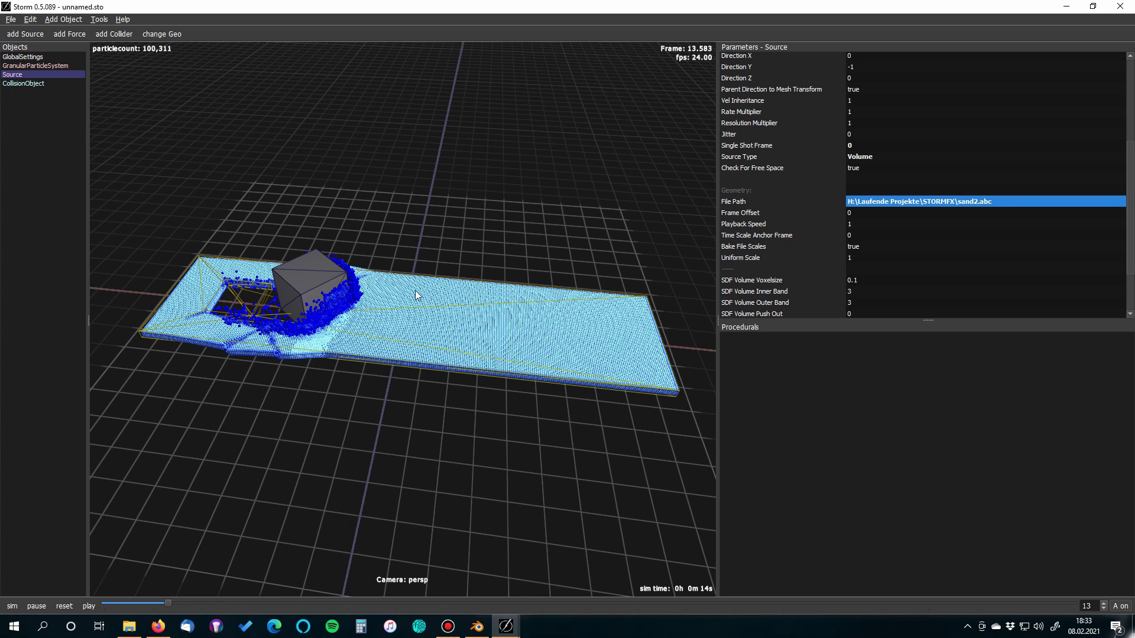
left_click_drag(166, 603, 217, 617)
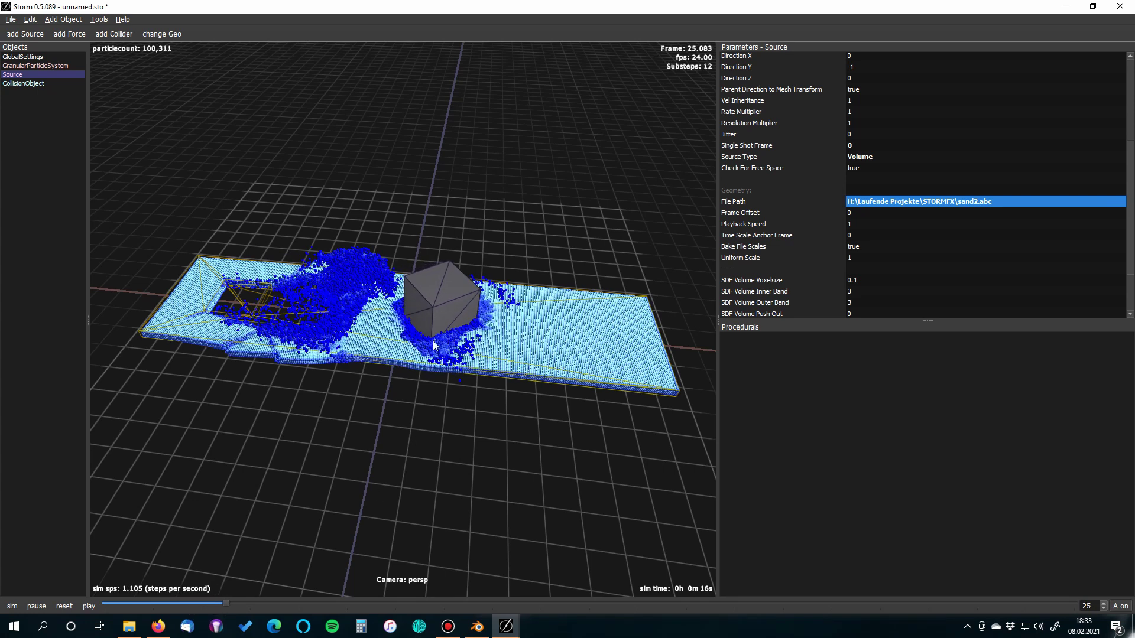
left_click_drag(225, 602, 144, 600)
left_click(90, 606)
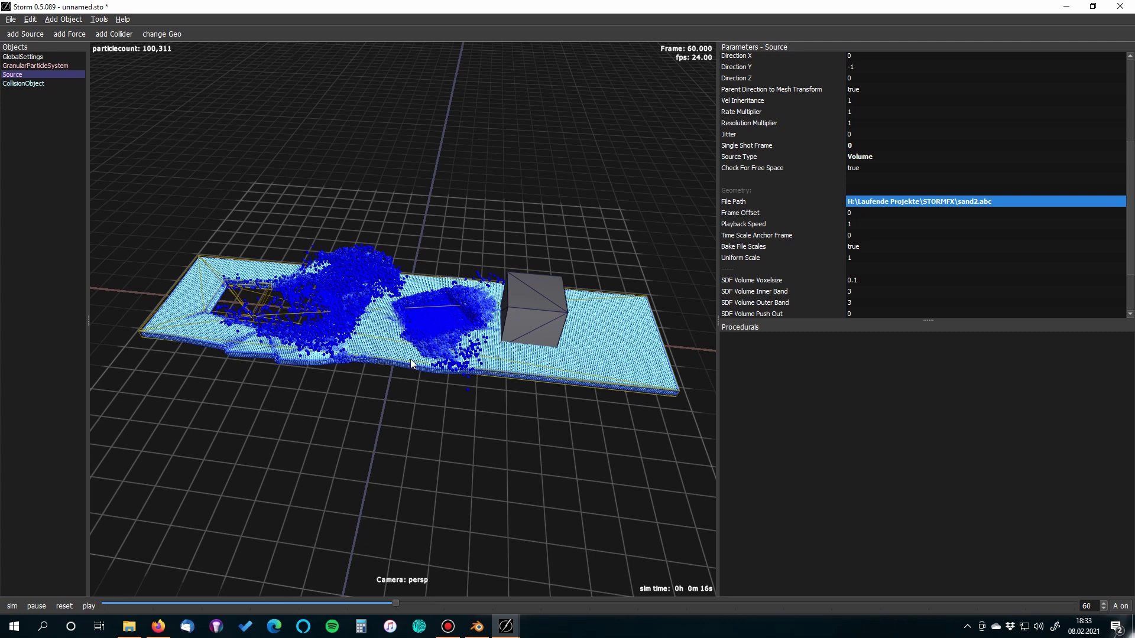
left_click(54, 607)
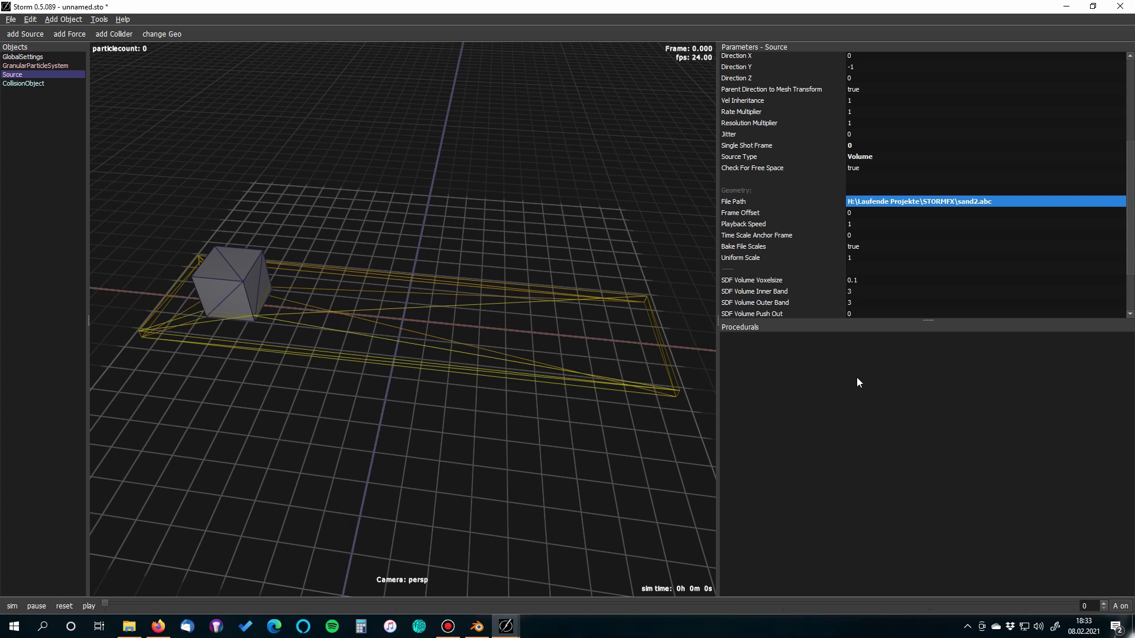
Add a Classic import-system node to the procedurals network.
right_click(866, 424)
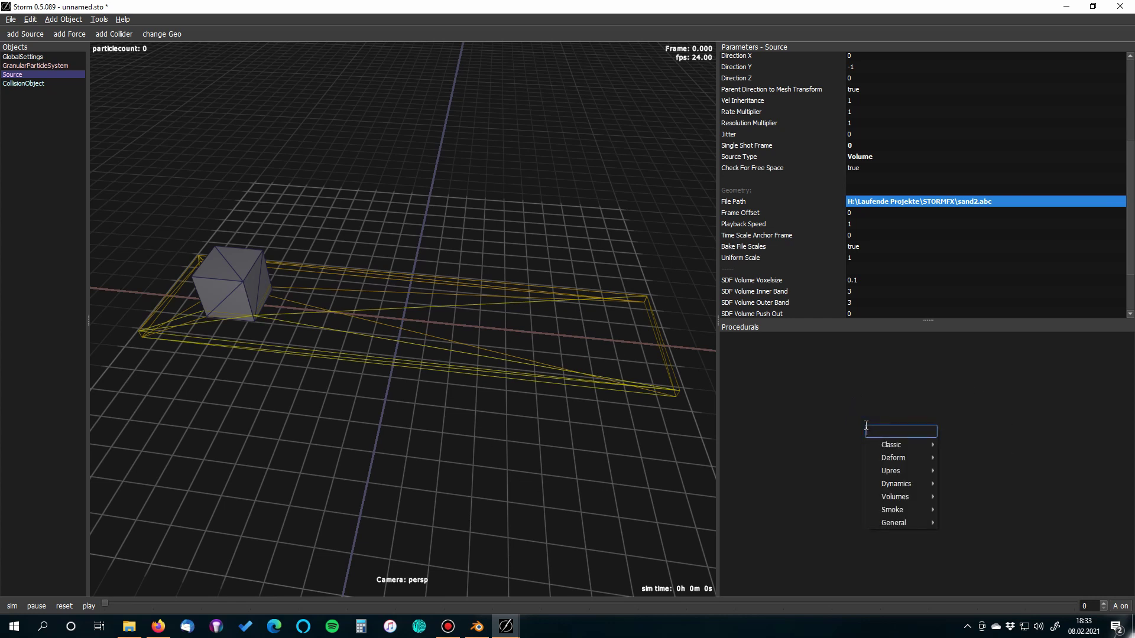
mouse_move(907, 484)
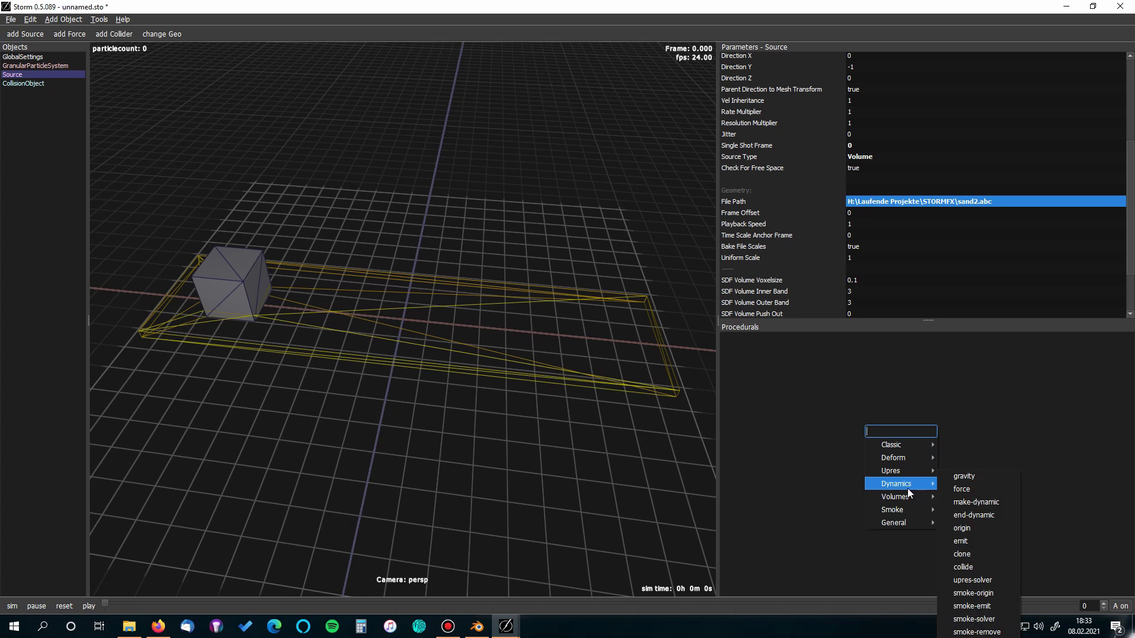
mouse_move(896, 449)
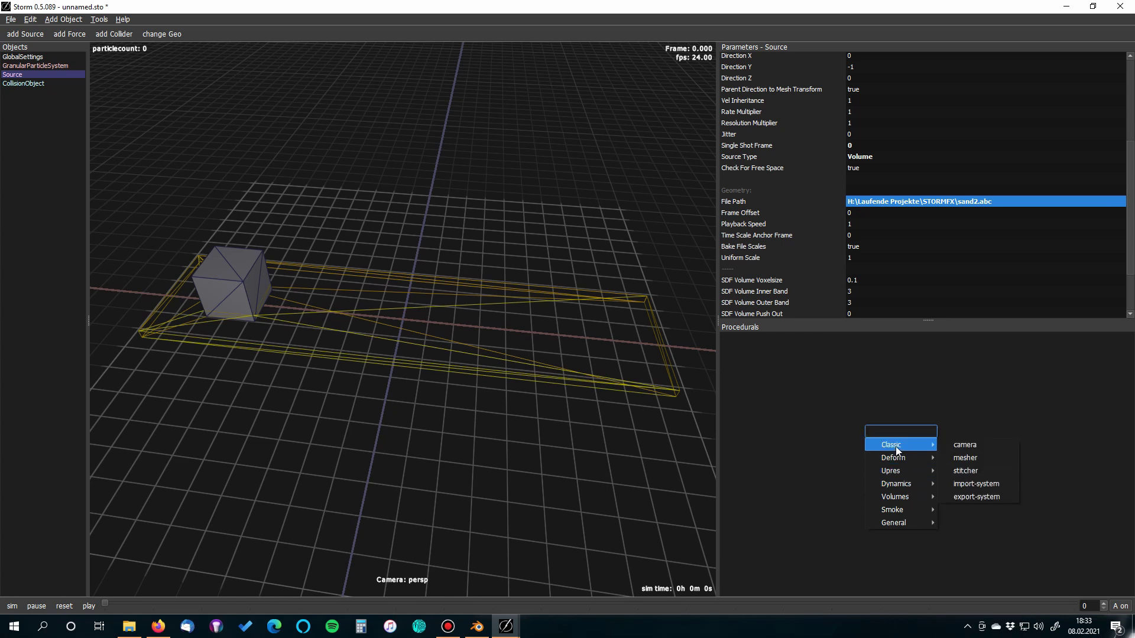
left_click(966, 483)
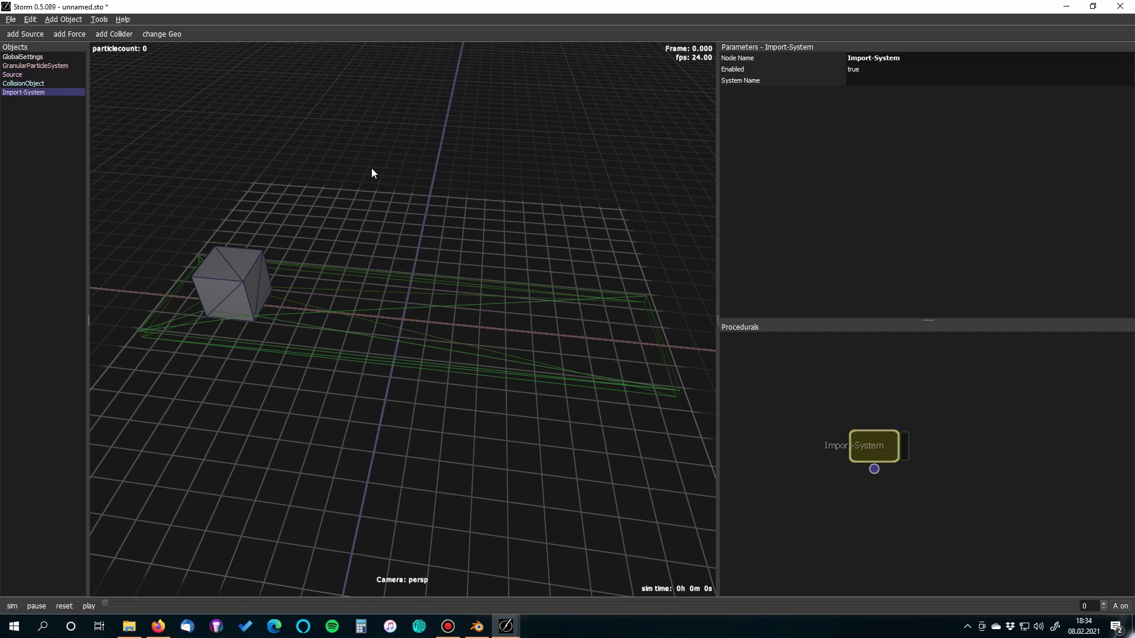
Copy the granular system's object name and set it as the Import-System node's System Name, GranularParticleSystem.
left_click(14, 67)
double_click(56, 63)
key("ctrl+c")
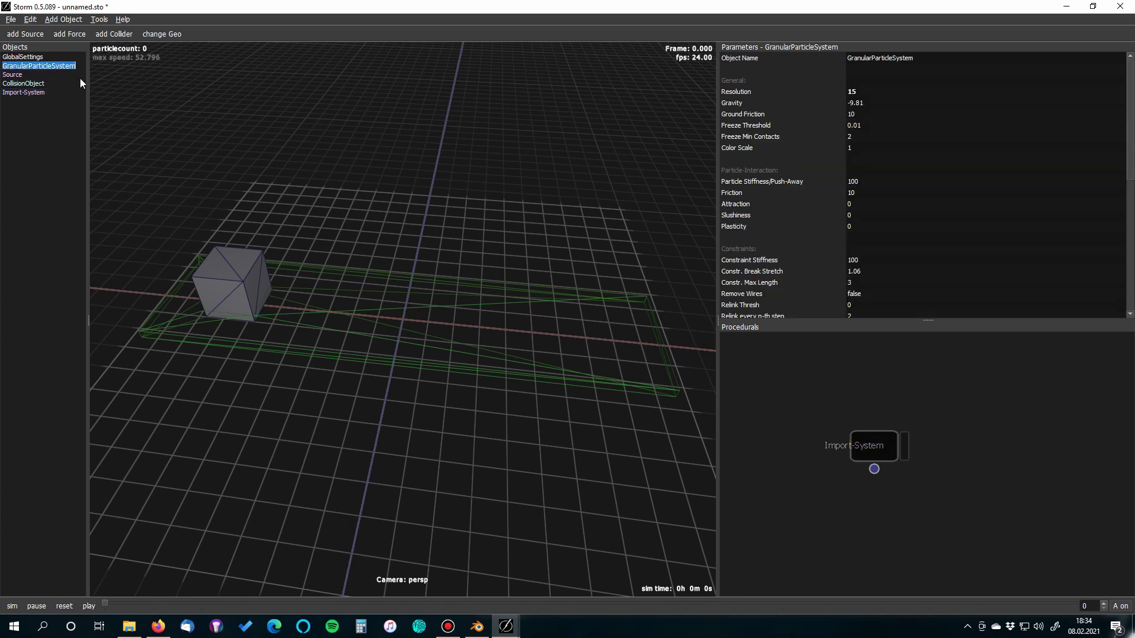
key("Escape")
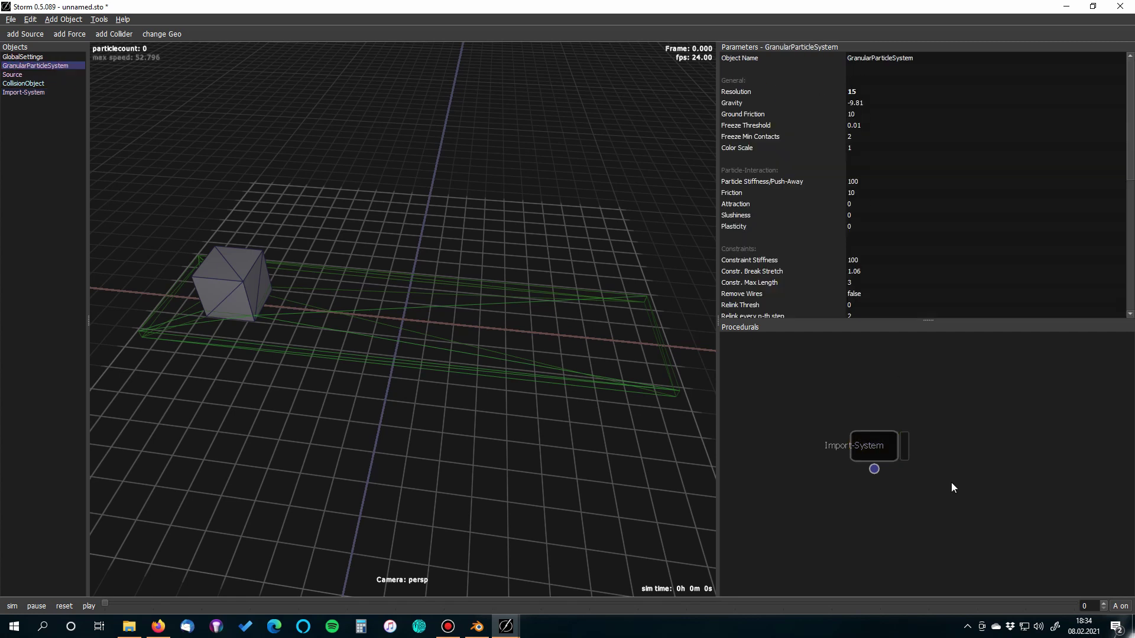
left_click(859, 448)
double_click(854, 80)
key("ctrl+v")
key("Return")
Move the Import-System node up, add a write node below it, and connect and activate the write node.
left_click_drag(882, 451, 850, 386)
key("Tab")
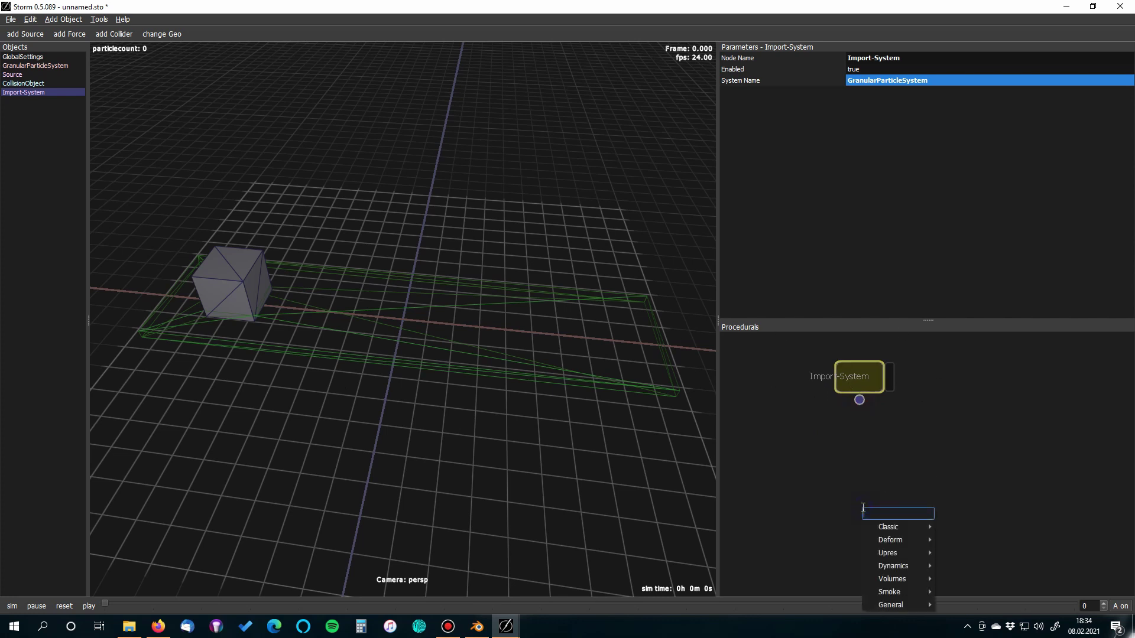
type("write")
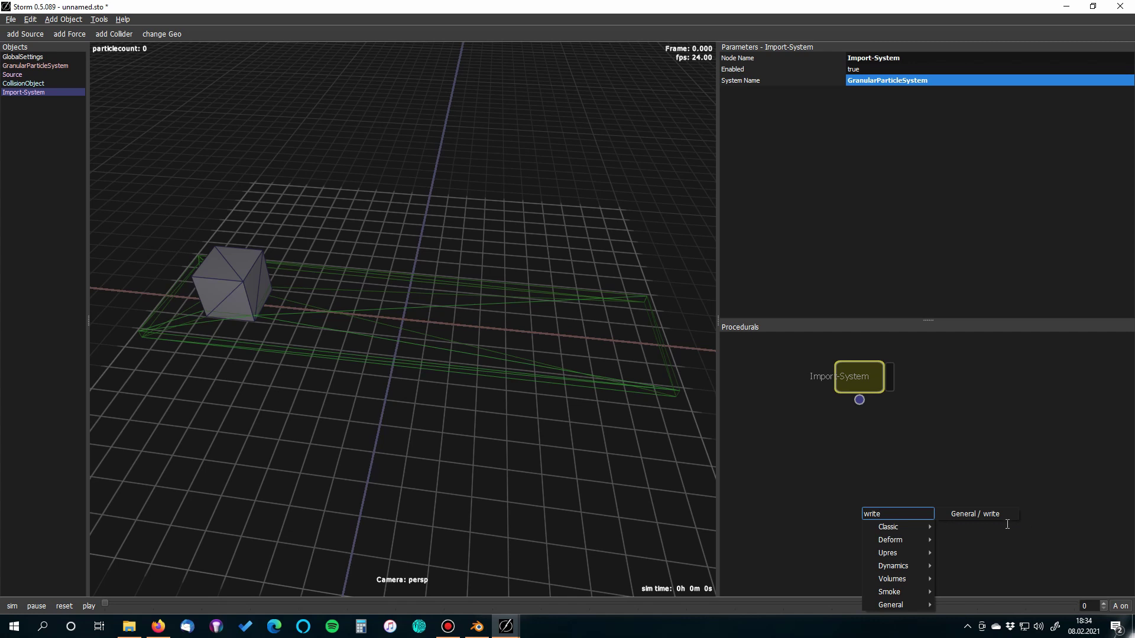
key("Return")
mouse_move(860, 505)
left_mouse_down()
mouse_move(855, 479)
mouse_move(866, 491)
left_mouse_up()
left_click(887, 484)
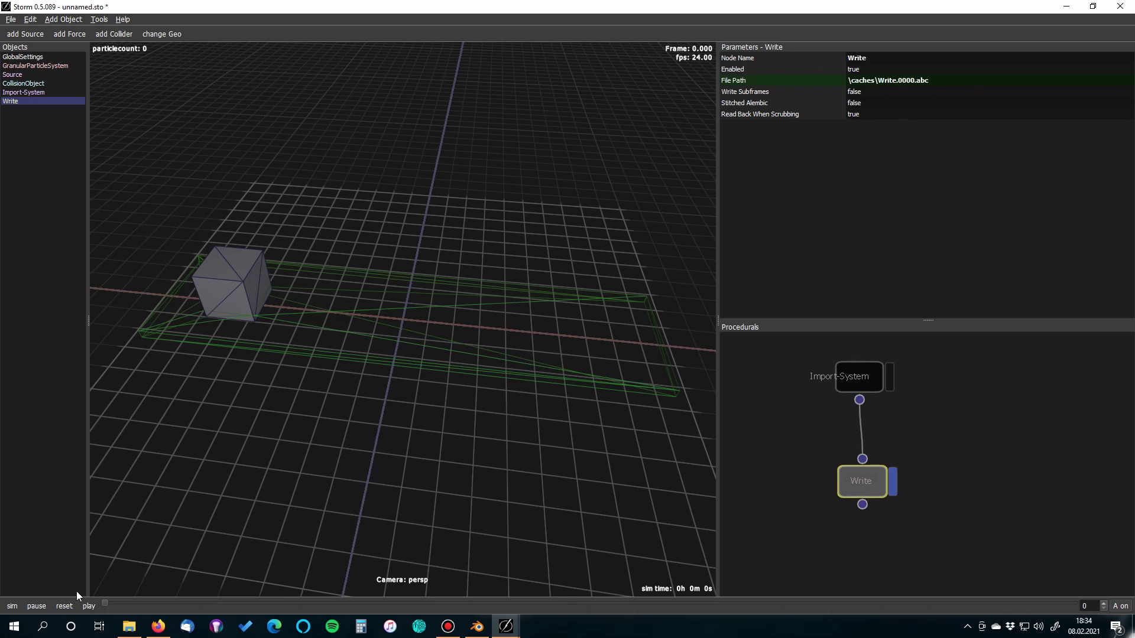
Switch to File Explorer and create a new folder named sim inside STORMFX.
left_click(129, 626)
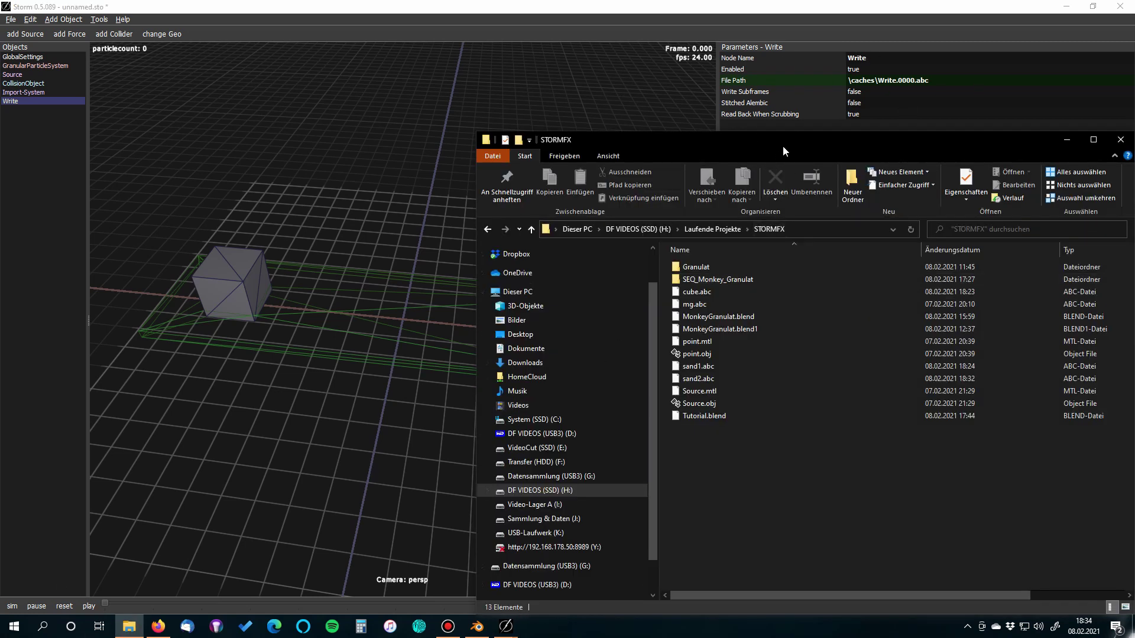
left_click_drag(782, 145, 732, 114)
right_click(697, 514)
mouse_move(741, 488)
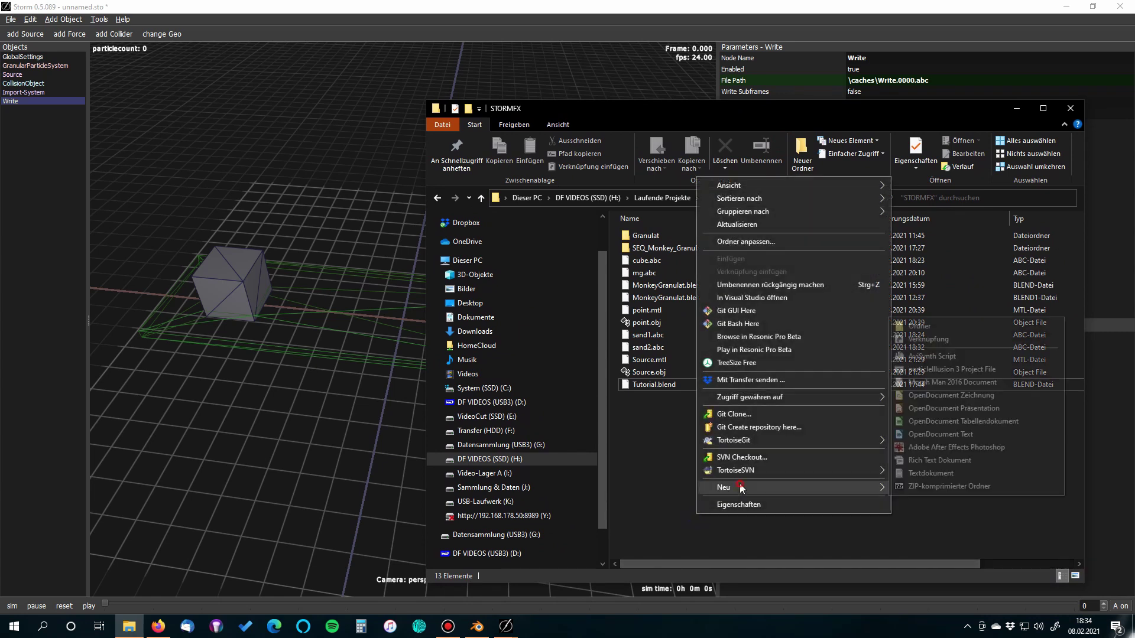
left_click(920, 325)
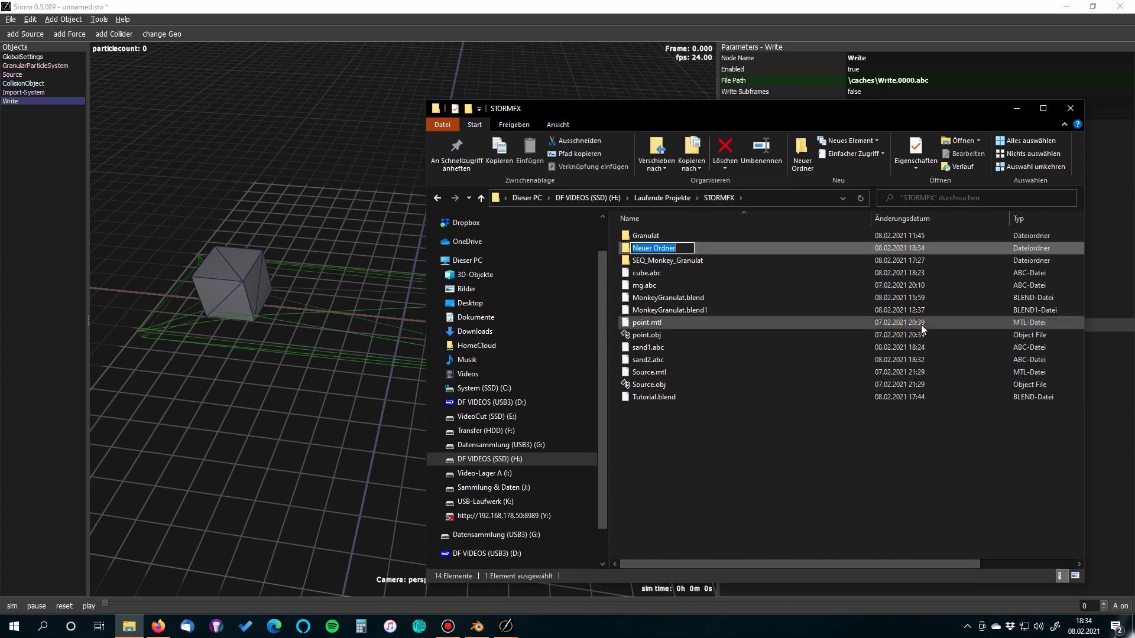
type("sim")
key("Return")
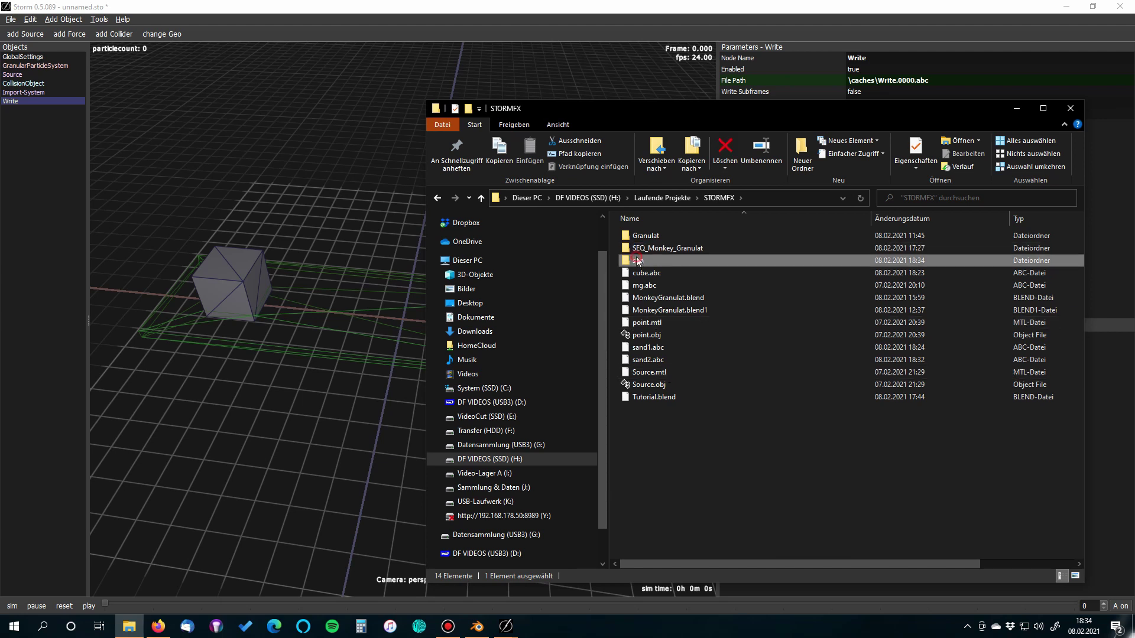
Copy the sim folder's path and set it as the Write node's file path in Storm, H:\Laufende Projekte\STORMFX\sim\.
double_click(639, 260)
left_click(665, 197)
key("ctrl+c")
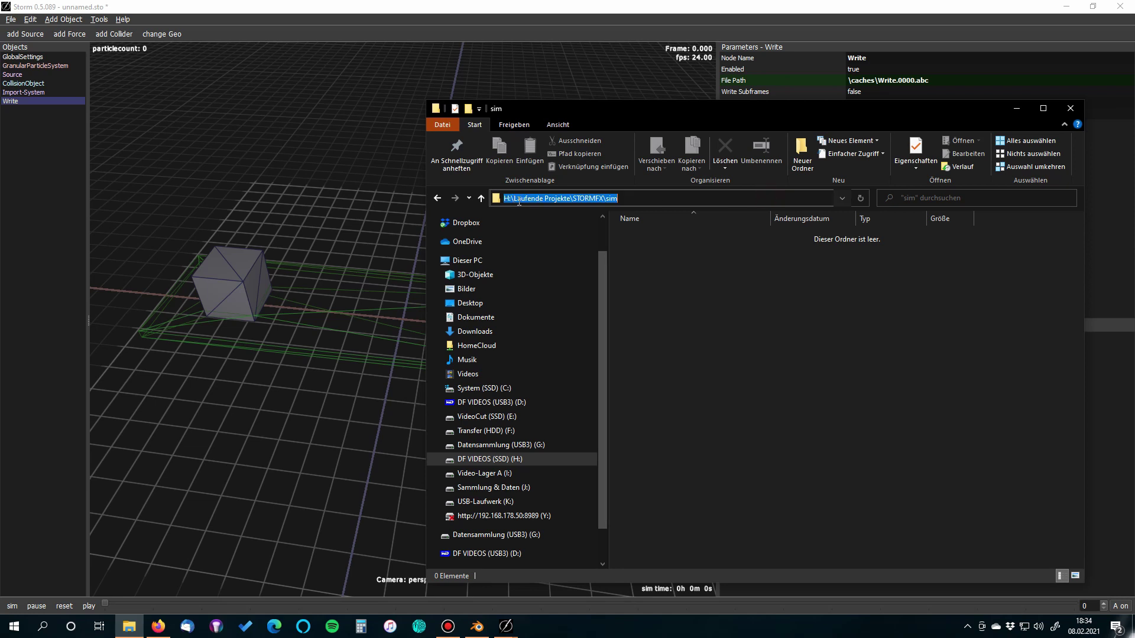
left_click(869, 28)
double_click(940, 80)
key("ctrl+v")
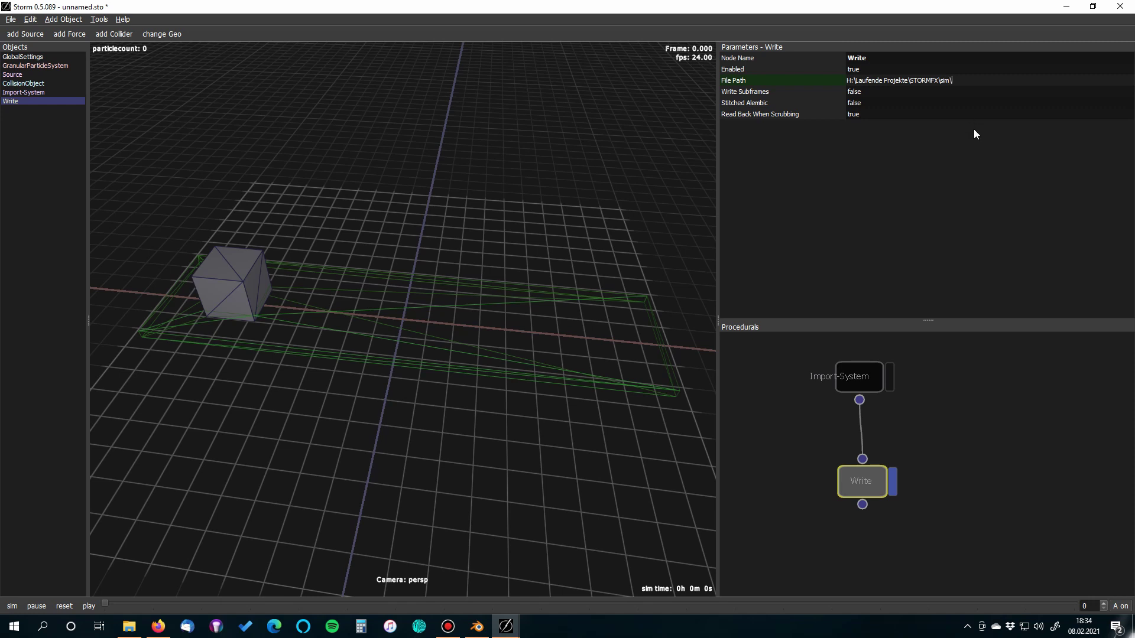
left_click(967, 84)
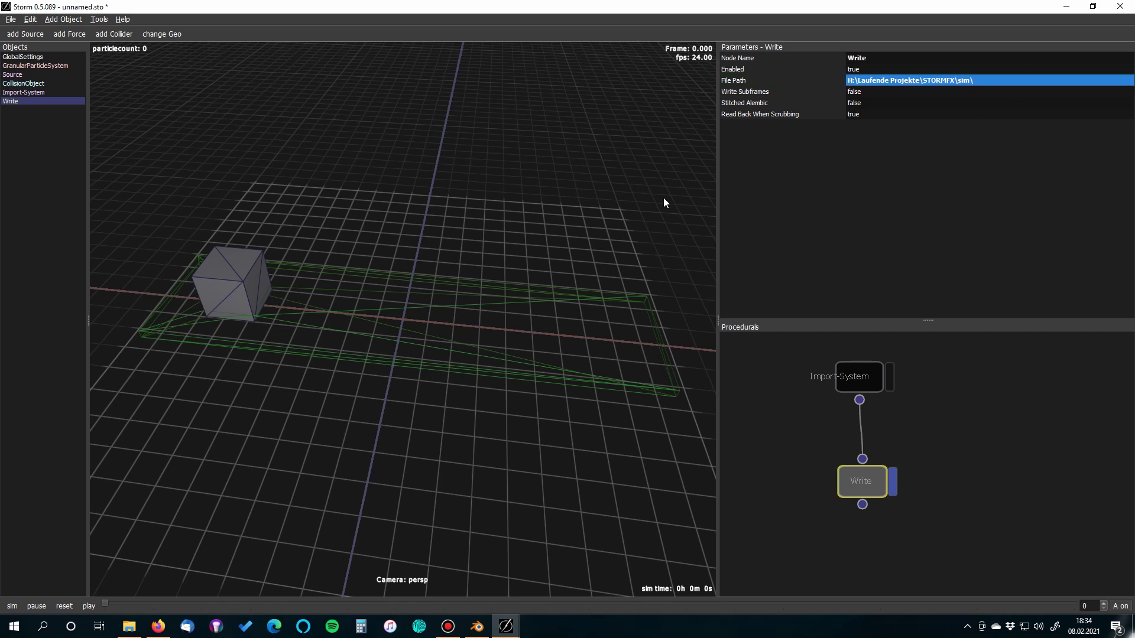
Complete the Write node's file path with the numbered file name granult_####.abc.
left_click(975, 79)
left_click(952, 80)
type("granult")
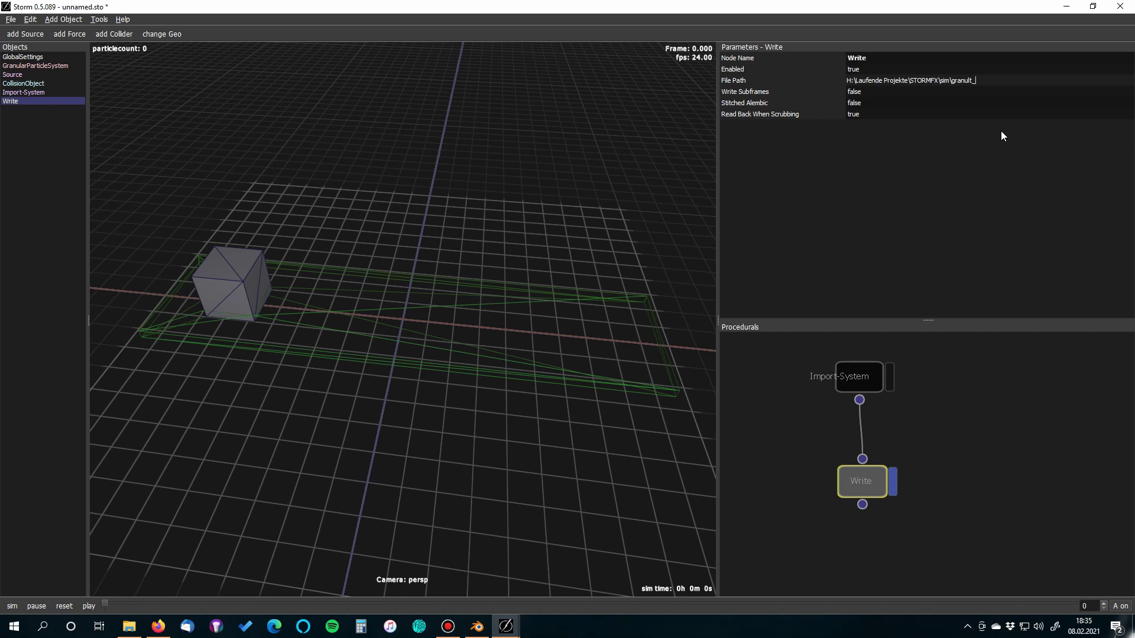
type("_####")
type("ab")
key("Return")
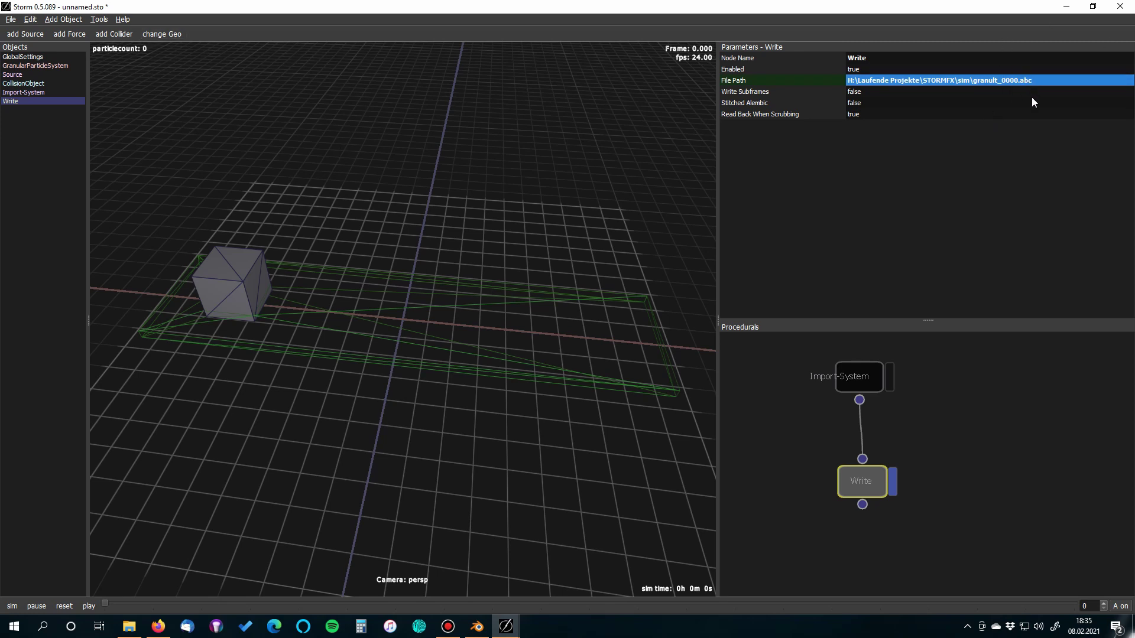
Run the simulation to write the Alembic cache through frame 200, and check the cached files in the sim folder.
mouse_move(1032, 102)
left_click(11, 19)
left_click(12, 606)
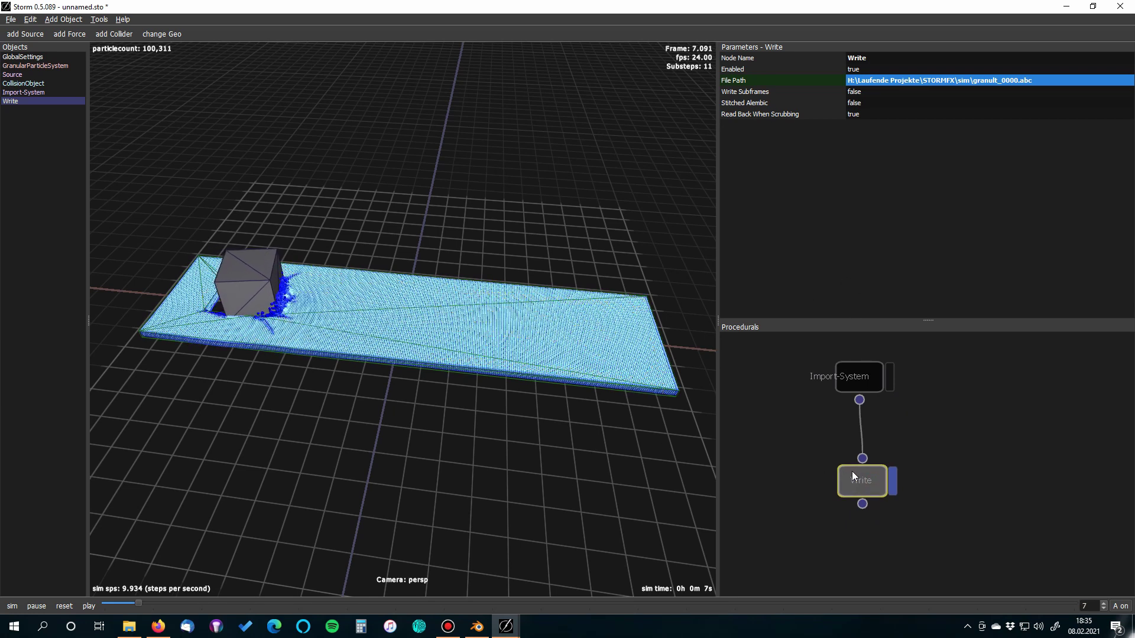
left_click(129, 627)
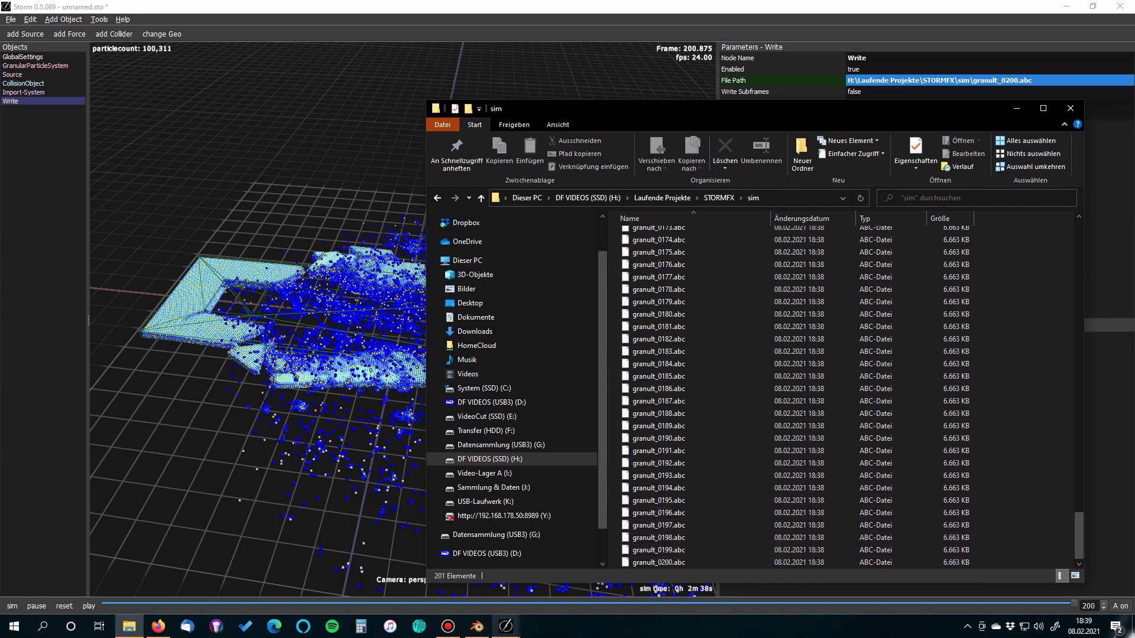
Switch to Blender and import granult_0000.abc from the STORMFX\sim folder as an Alembic sequence, sorting the files by name.
left_click(477, 626)
middle_click_drag(579, 383, 577, 399)
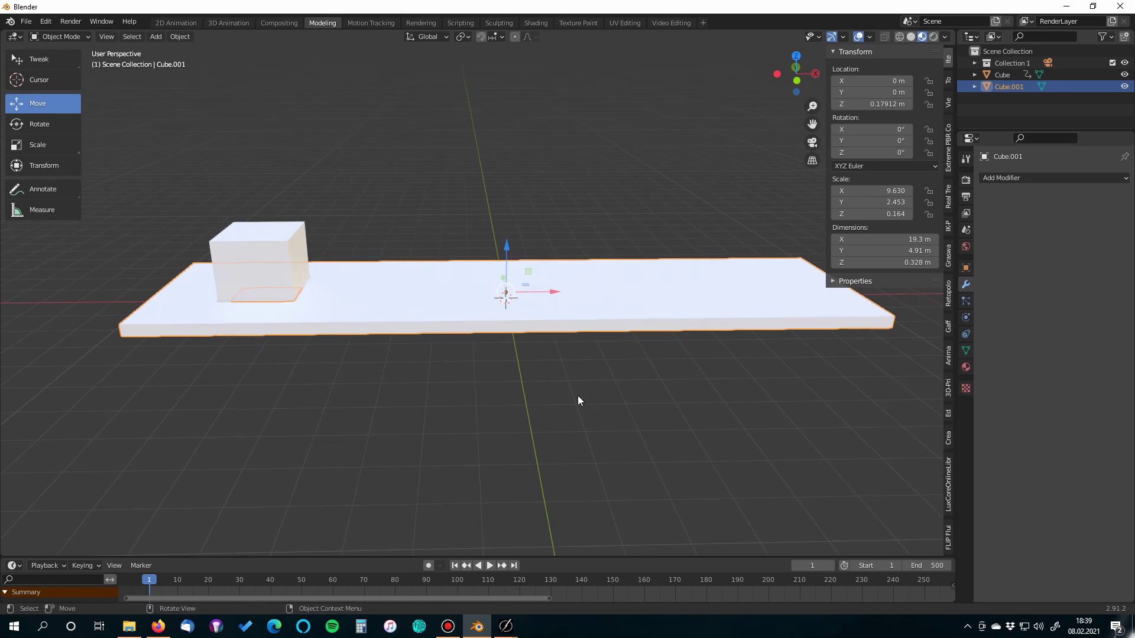
key("F3")
type("alemi")
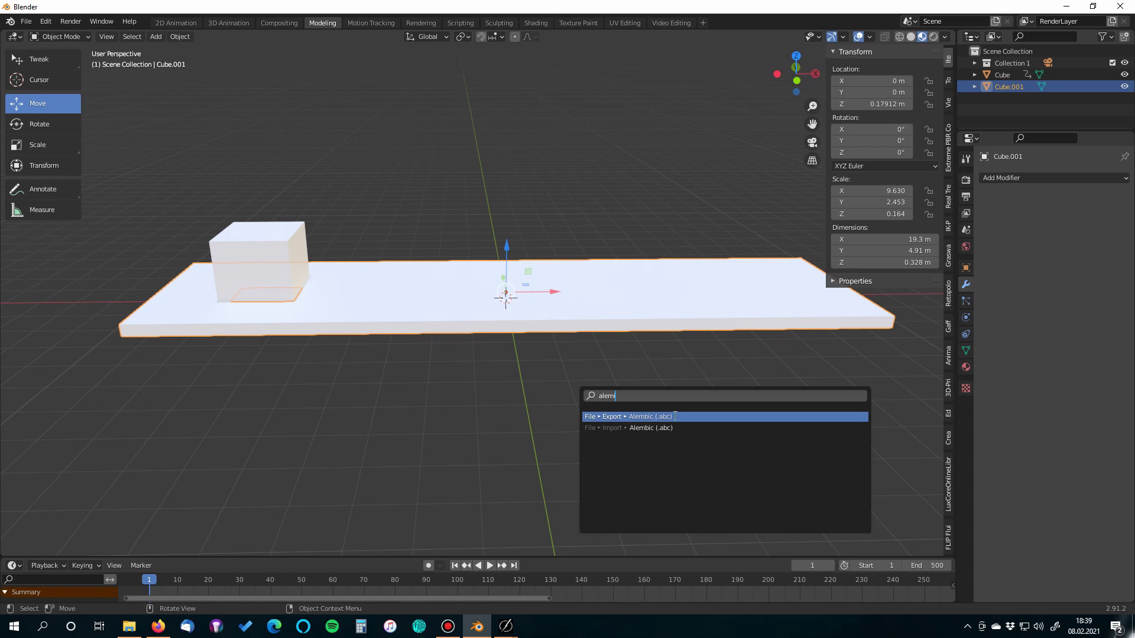
left_click(633, 428)
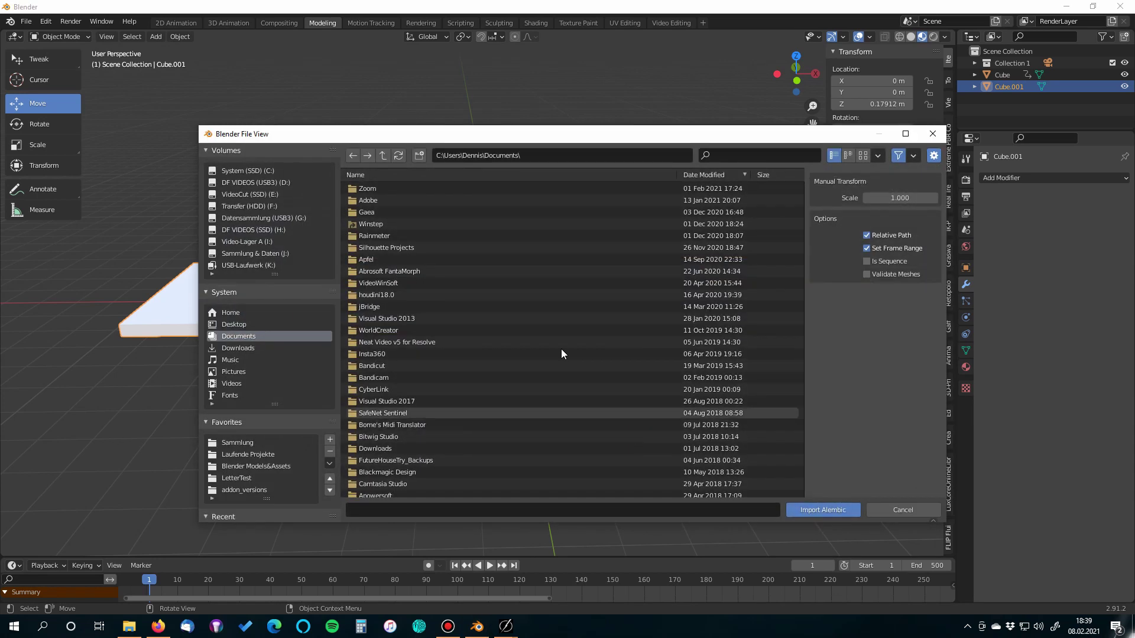
scroll(270, 448, "up", 2)
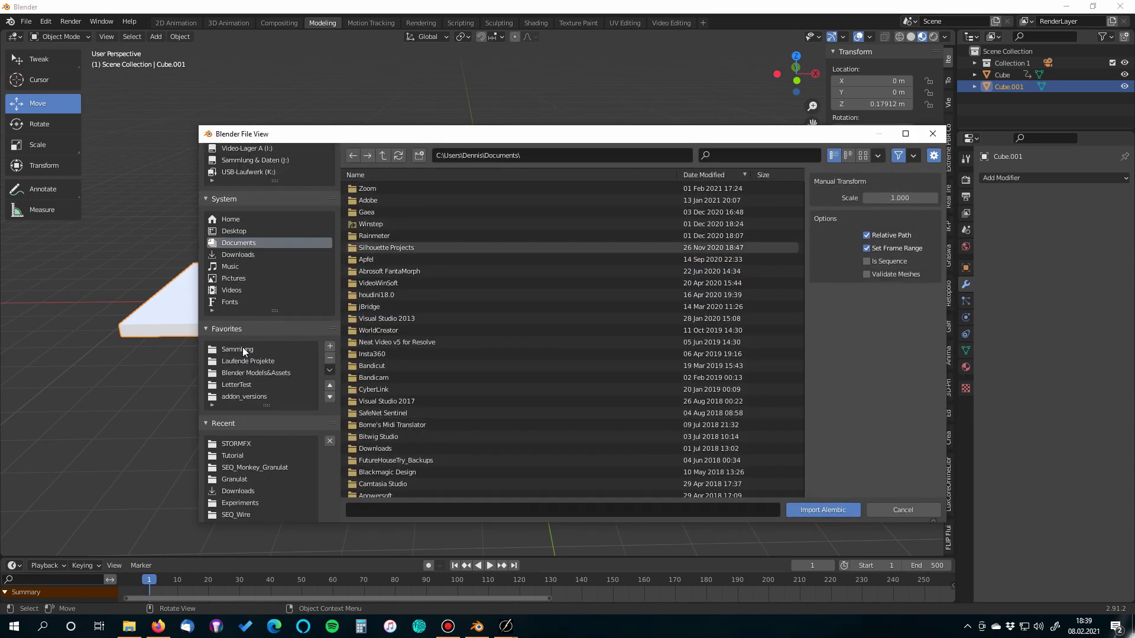
left_click(248, 443)
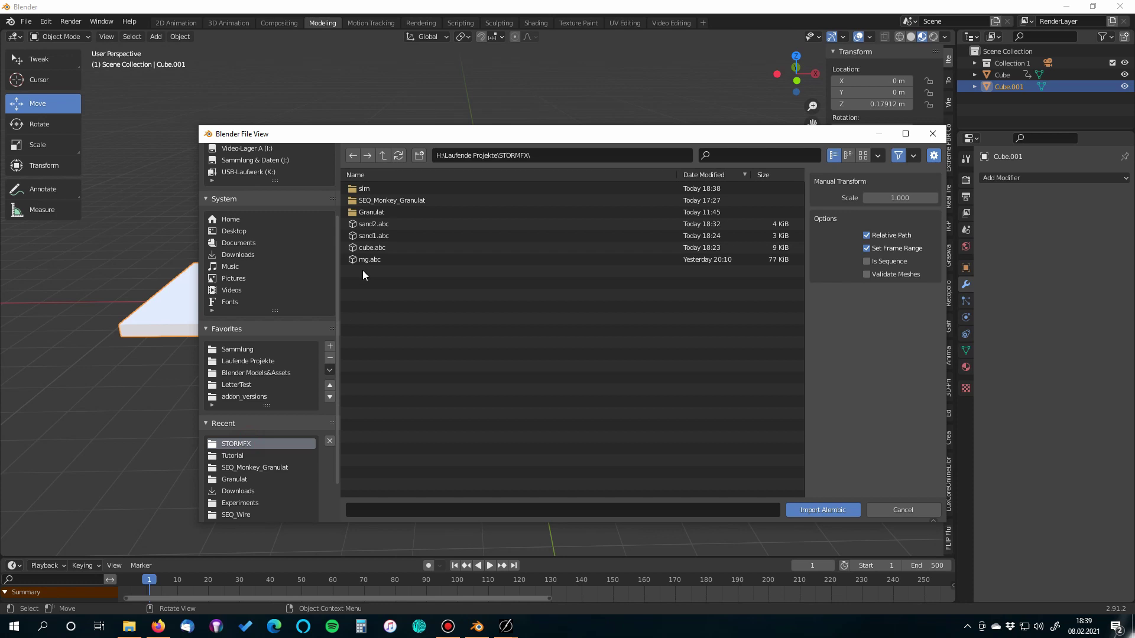
left_click(364, 188)
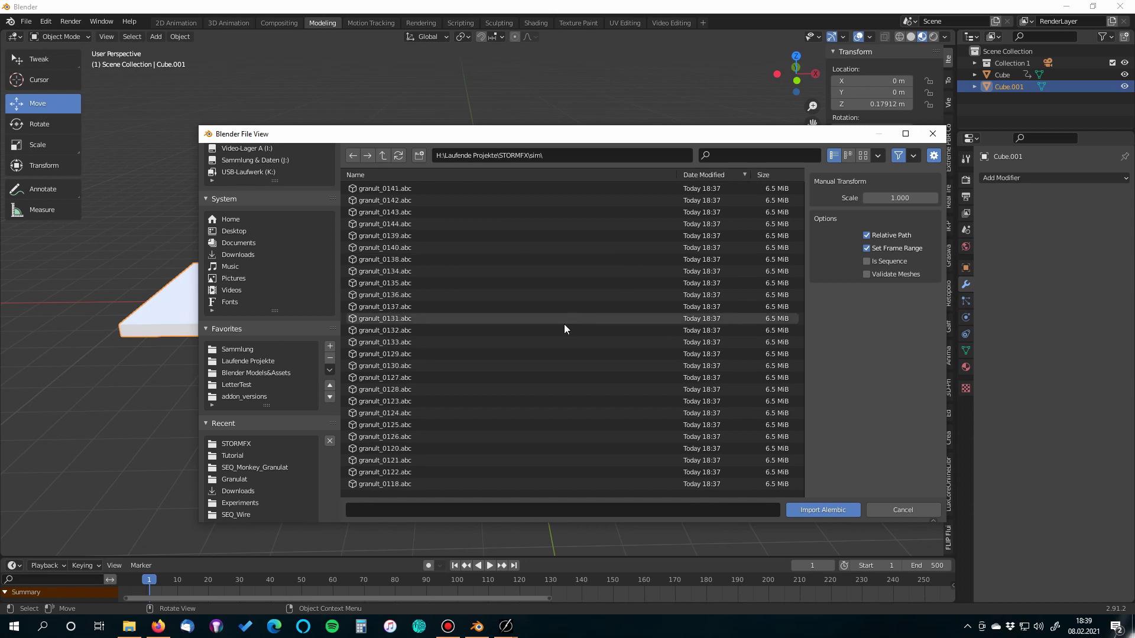
left_click(366, 174)
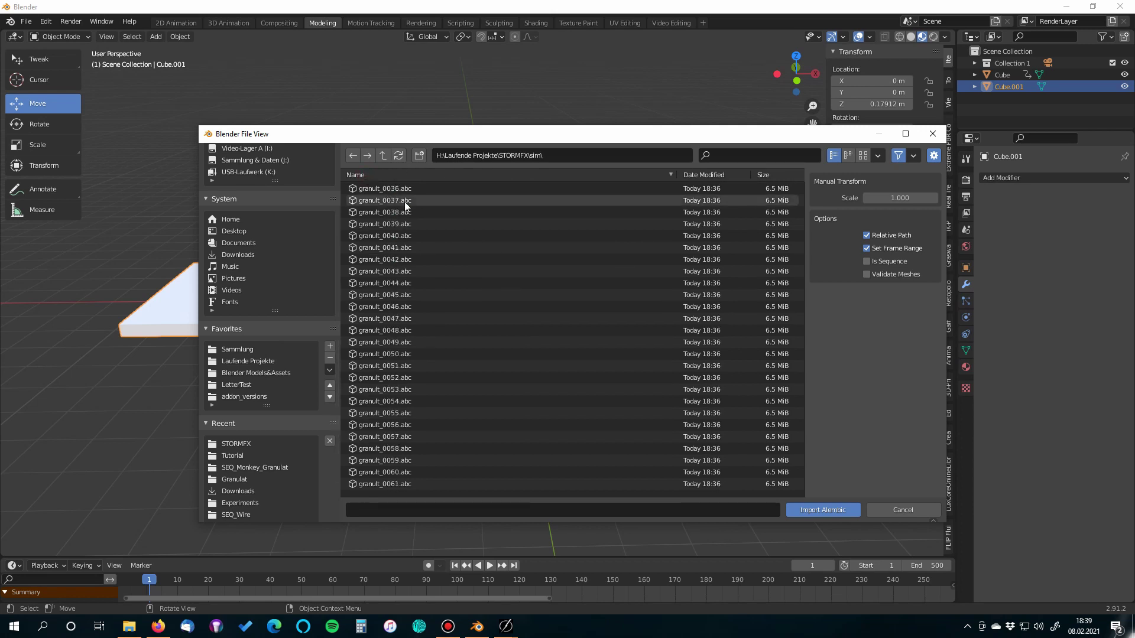
left_click(392, 186)
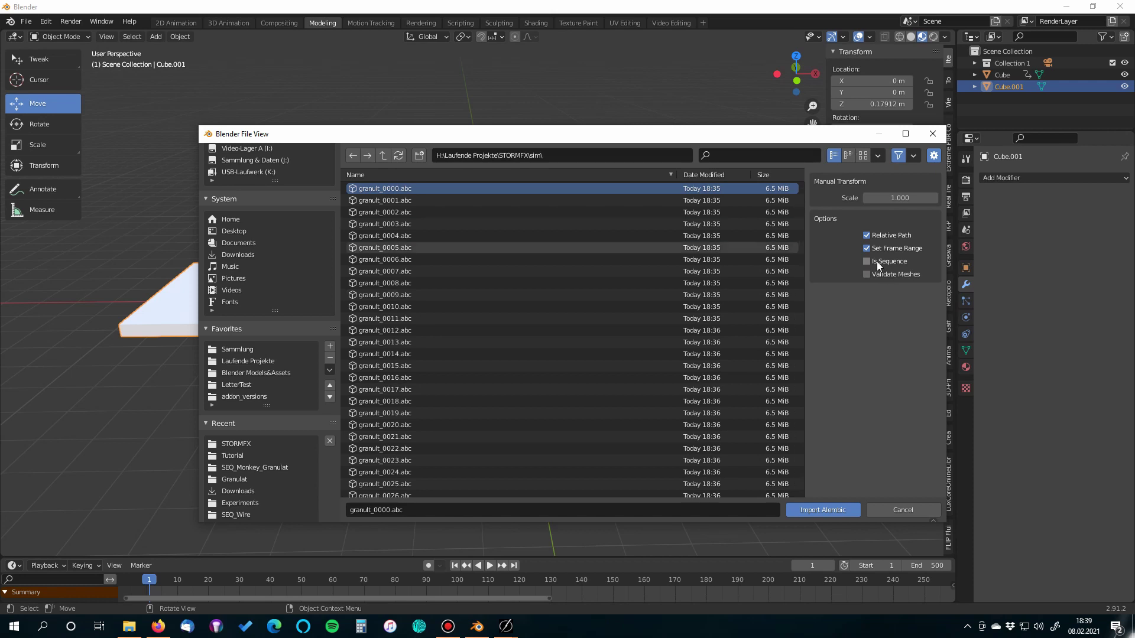
left_click(817, 510)
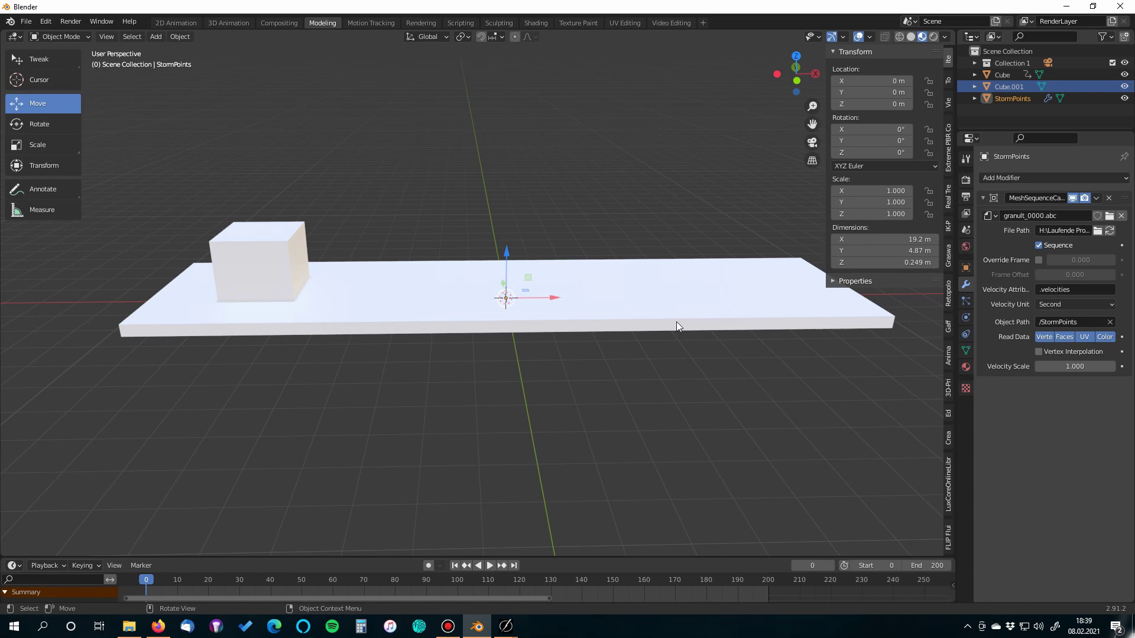
Widen the outliner, show the render restriction toggles, and hide the slab Cube.001 in both viewport and renders.
left_click(576, 322)
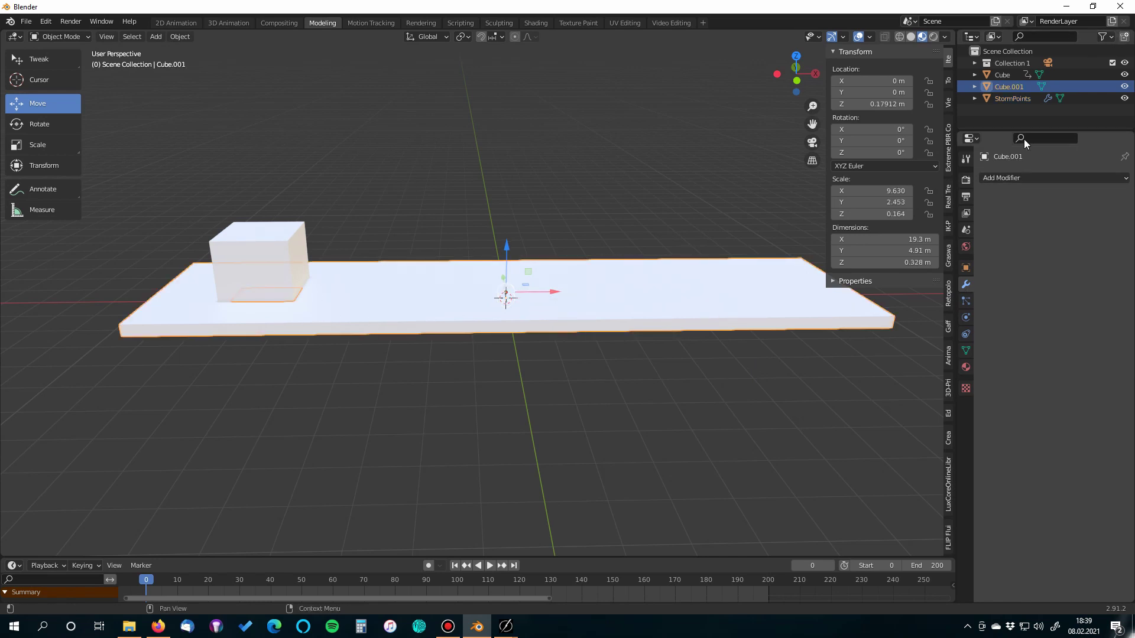
left_click_drag(955, 135, 884, 136)
left_click(1103, 36)
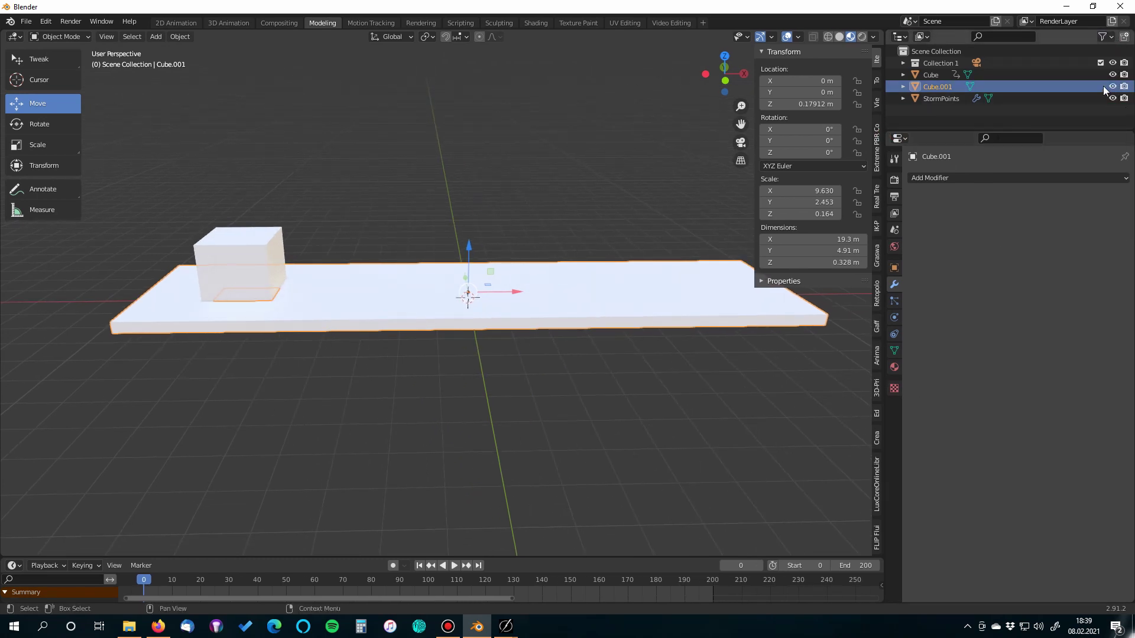
left_click(1112, 86)
left_click(1124, 86)
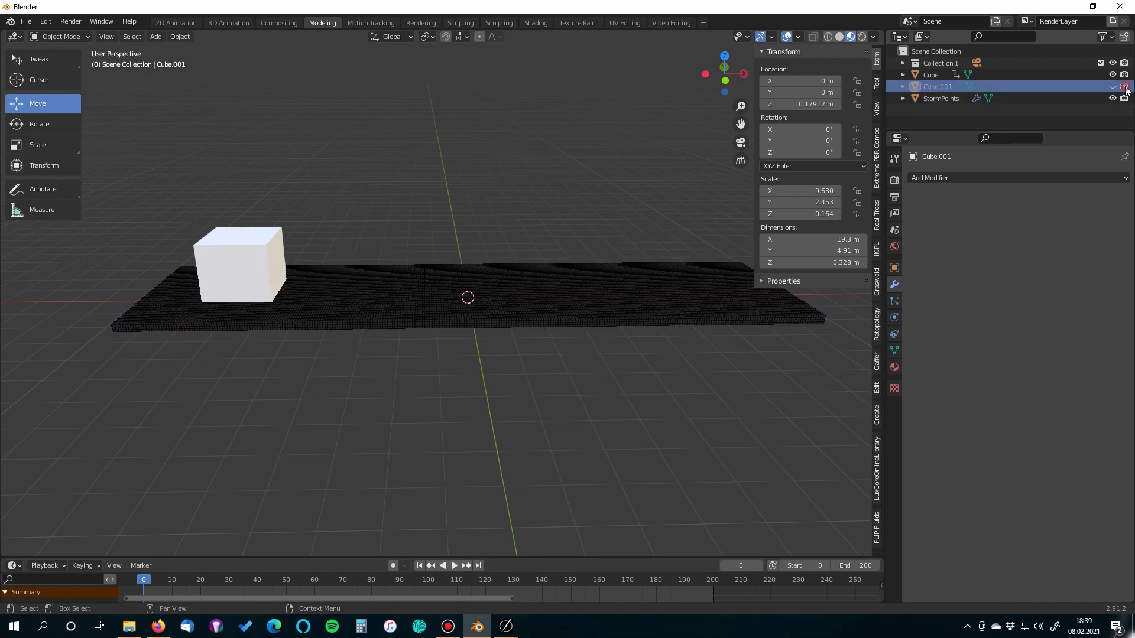
Play the imported sand animation from the first frame and examine the StormPoints vertices up close.
scroll(466, 384, "up", 4)
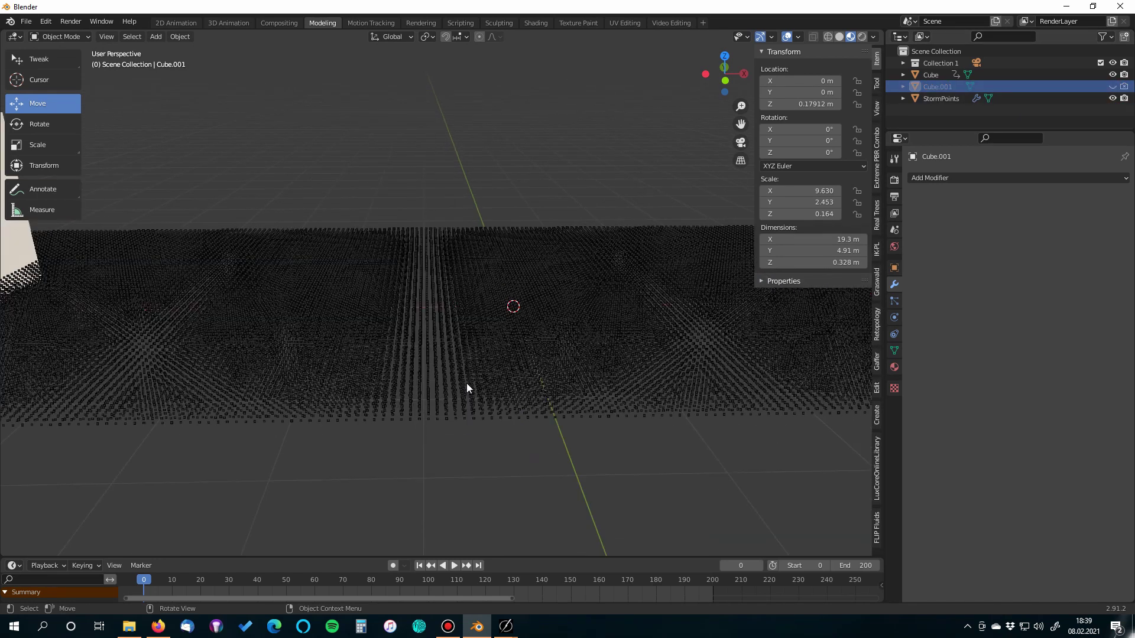
scroll(467, 382, "down", 3)
middle_click_drag(474, 359, 524, 390)
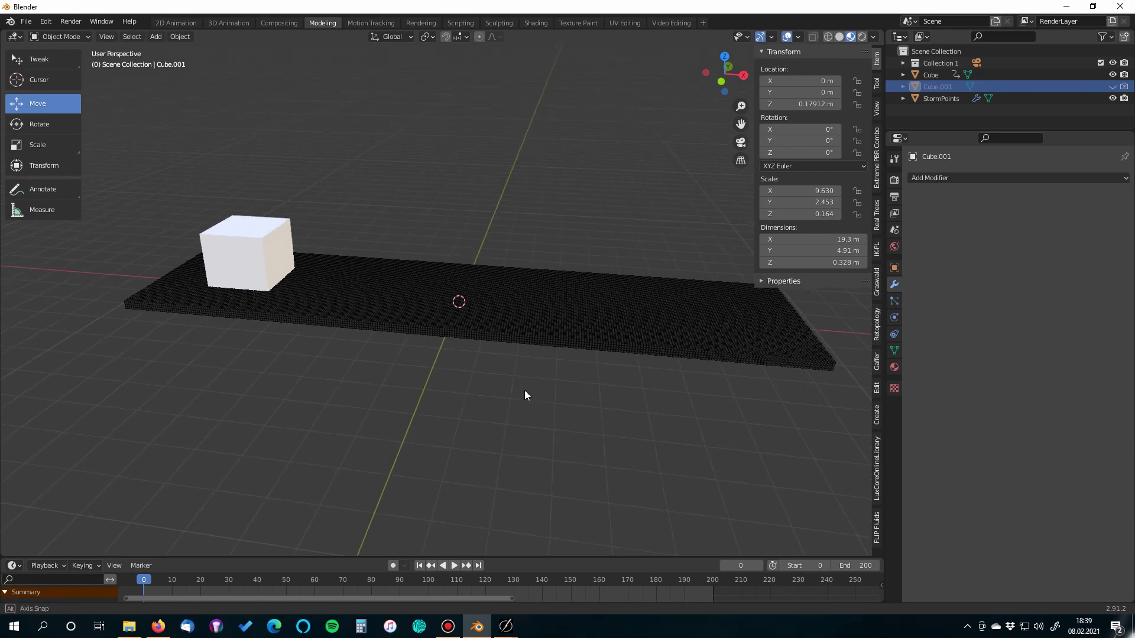
key("space")
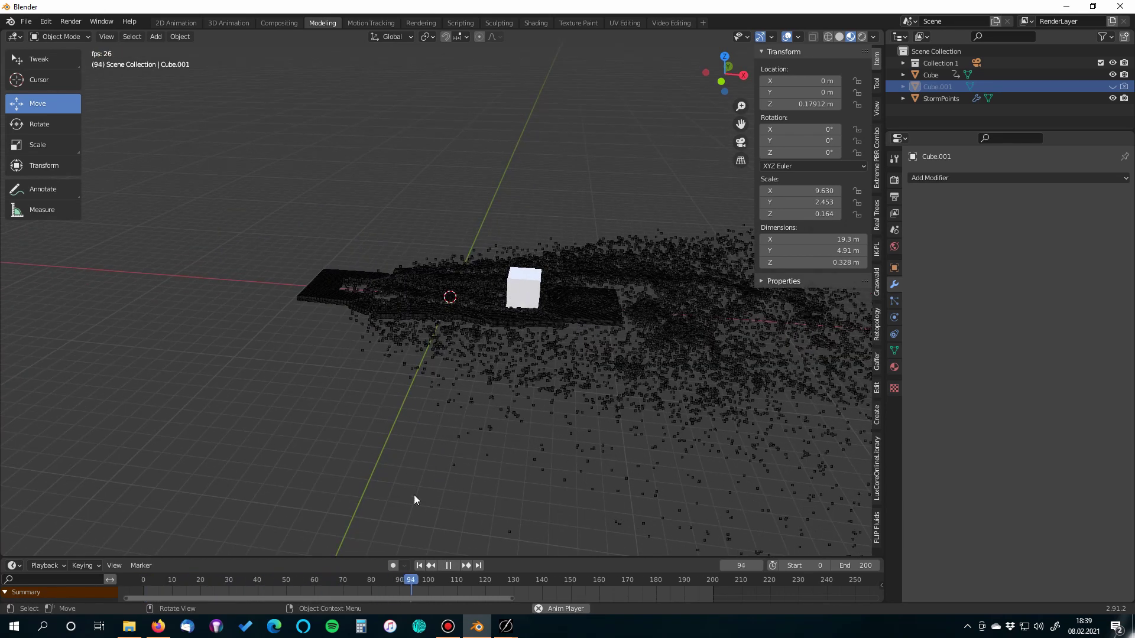
left_click(419, 566)
key("space")
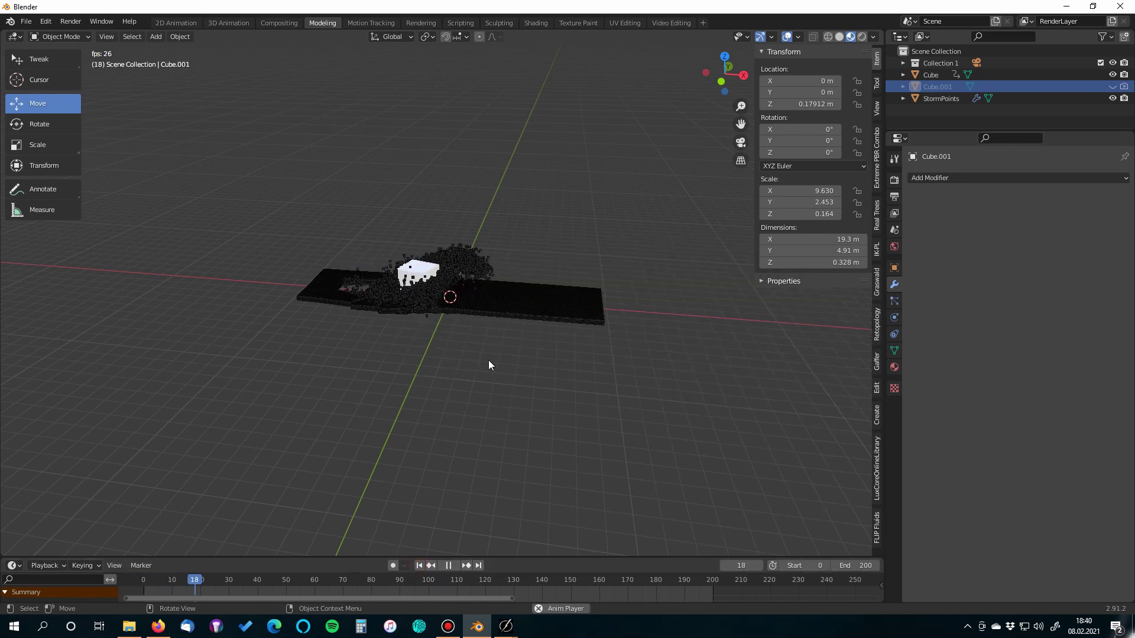
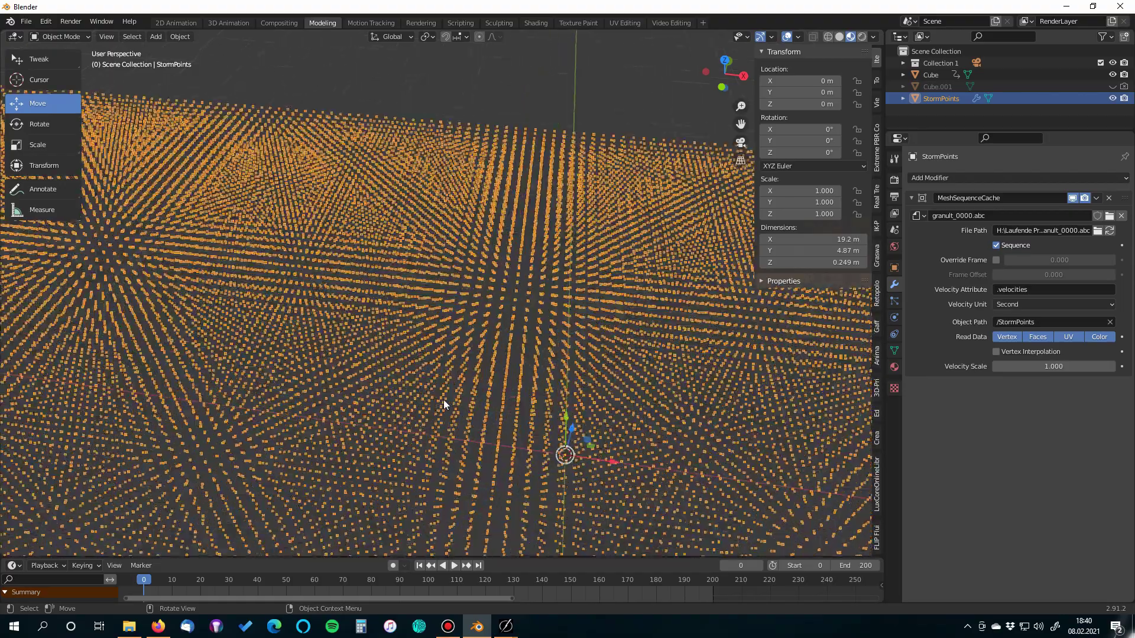
scroll(445, 400, "down", 10)
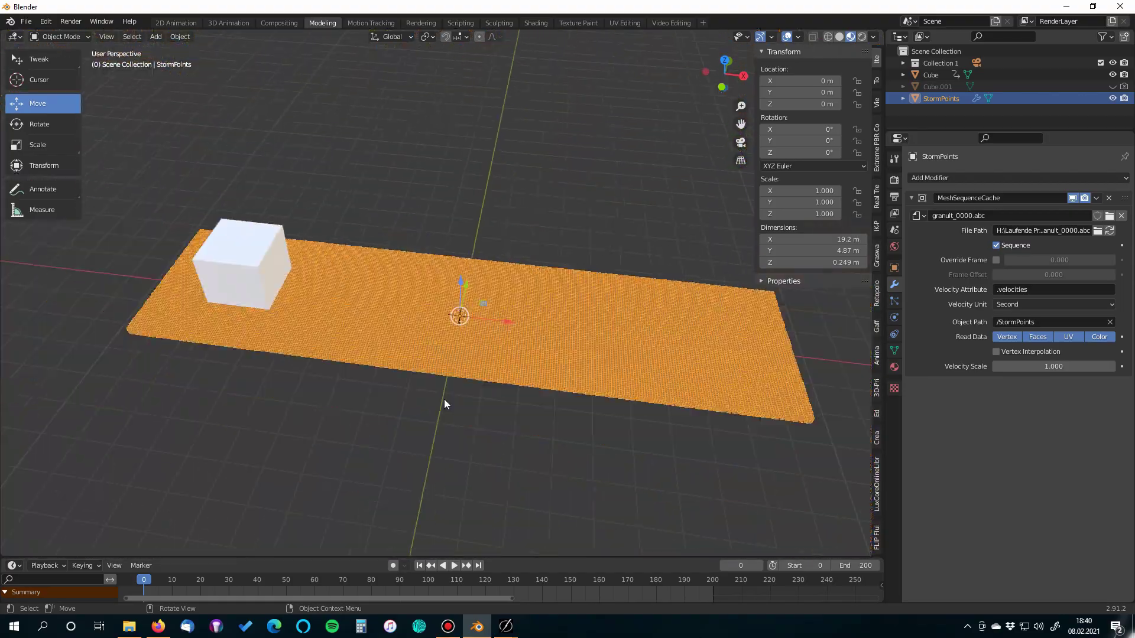
middle_click_drag(462, 409, 451, 307)
scroll(482, 340, "up", 3)
scroll(488, 340, "up", 2)
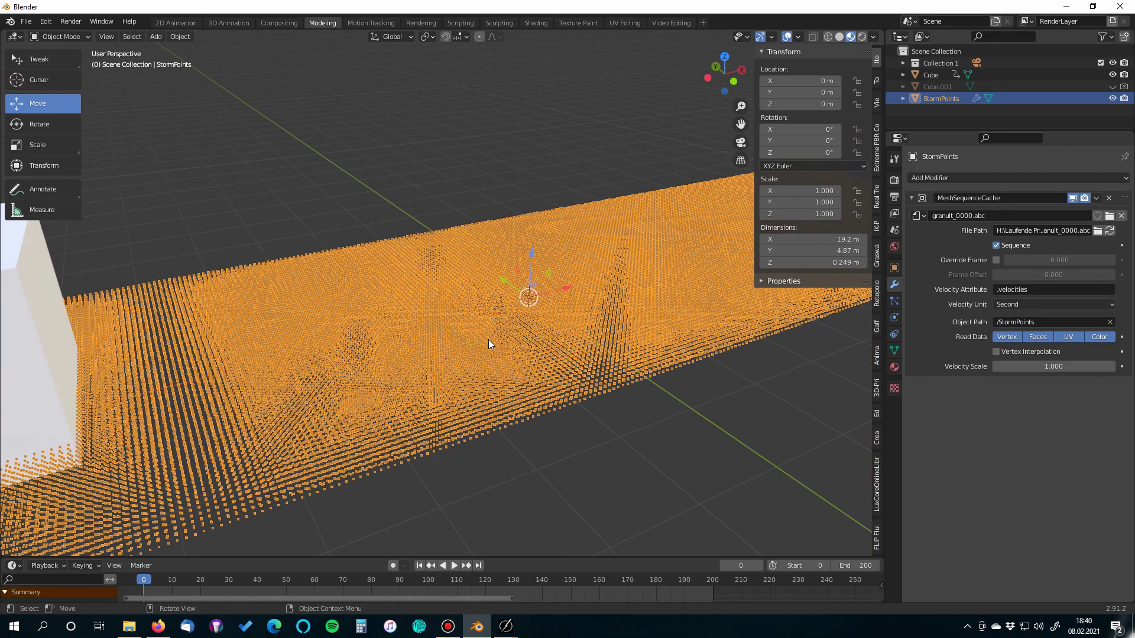
scroll(486, 336, "down", 3)
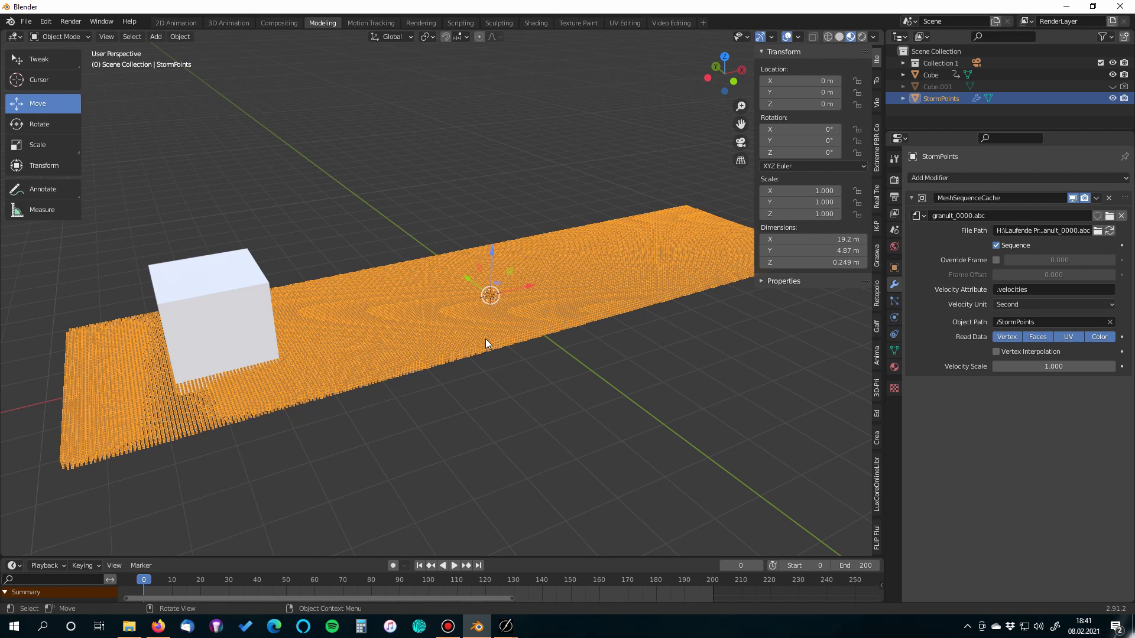
Add a cube mesh at the world origin and set its X, Y and Z scale to 0.01.
middle_click_drag(573, 440, 489, 381)
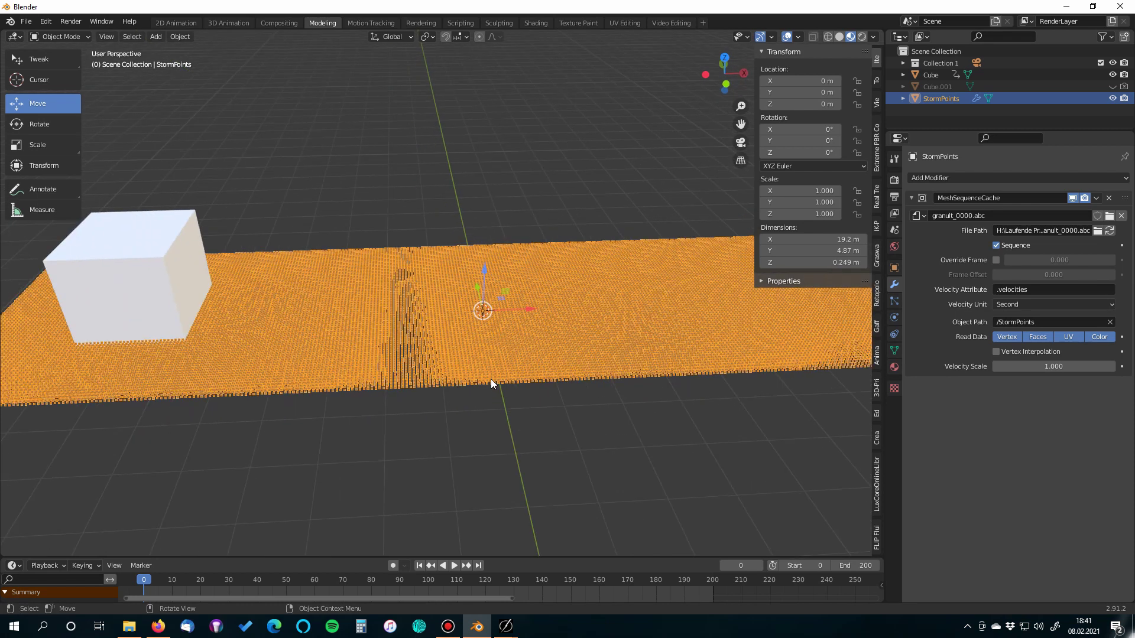
scroll(478, 413, "down", 3)
key("shift+a")
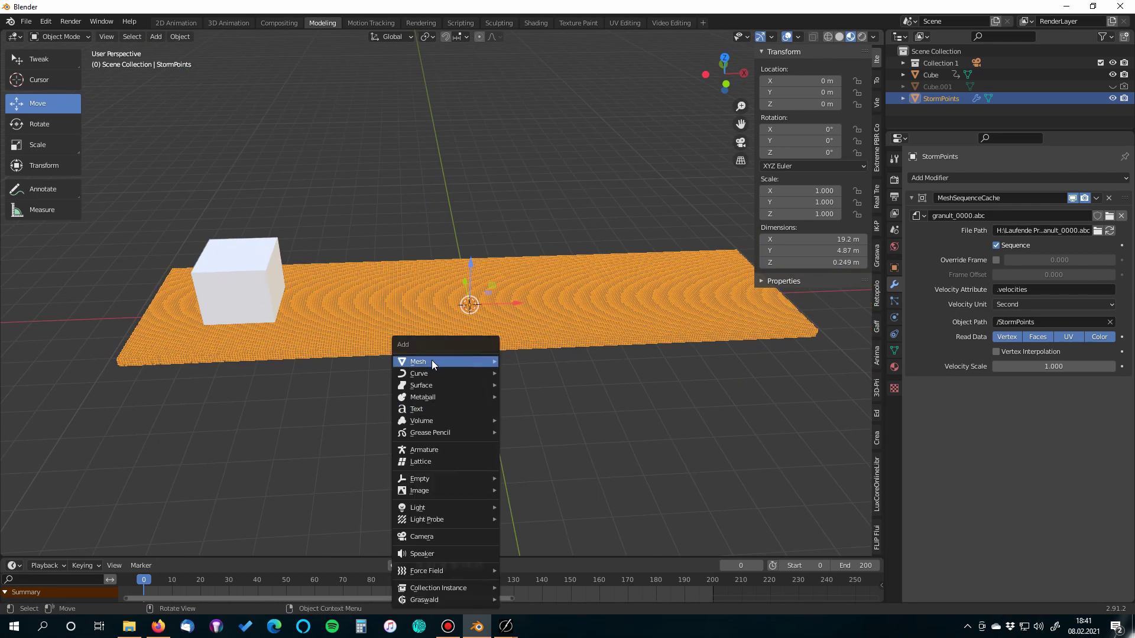
mouse_move(431, 361)
left_click(534, 369)
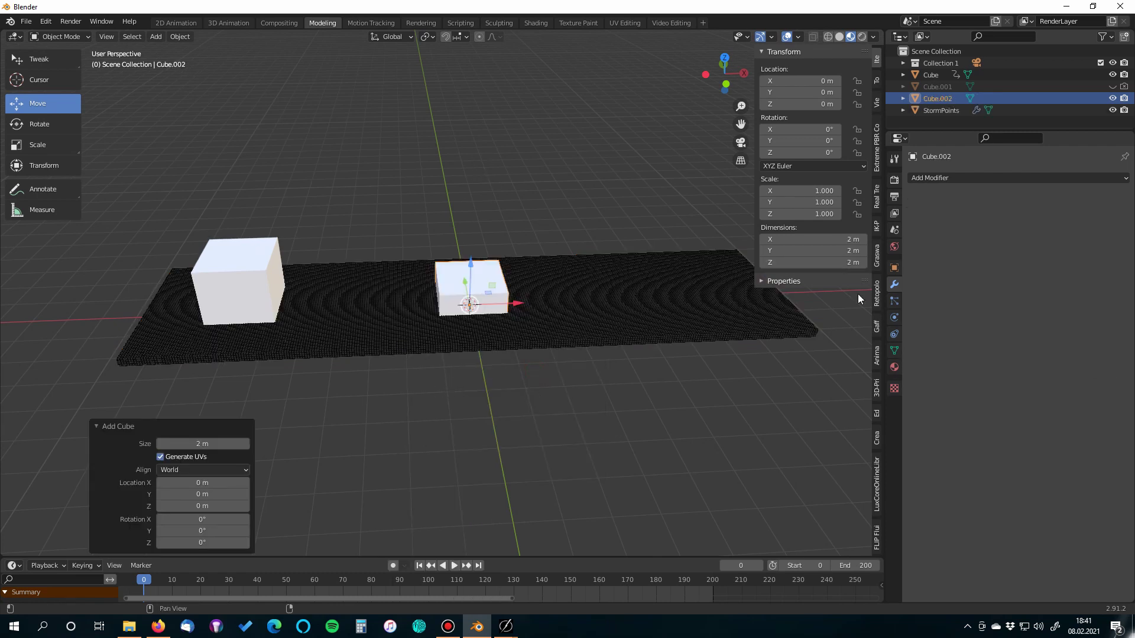
left_click(806, 190)
type("1.0")
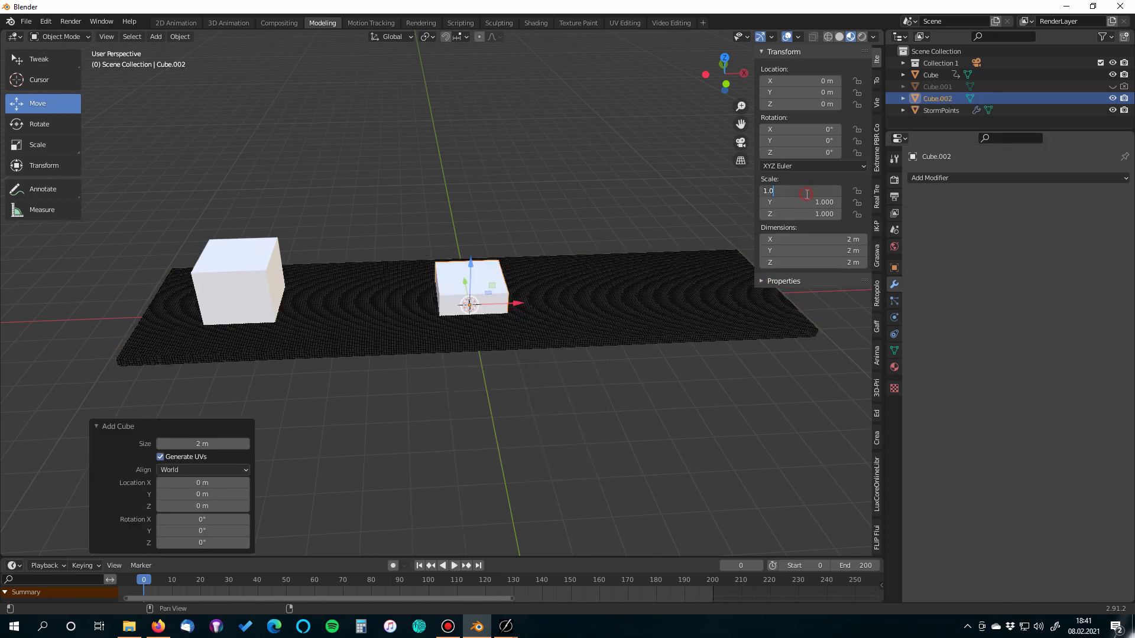
key("BackSpace")
key("BackSpace")
key("BackSpace")
type("0.01")
key("Return")
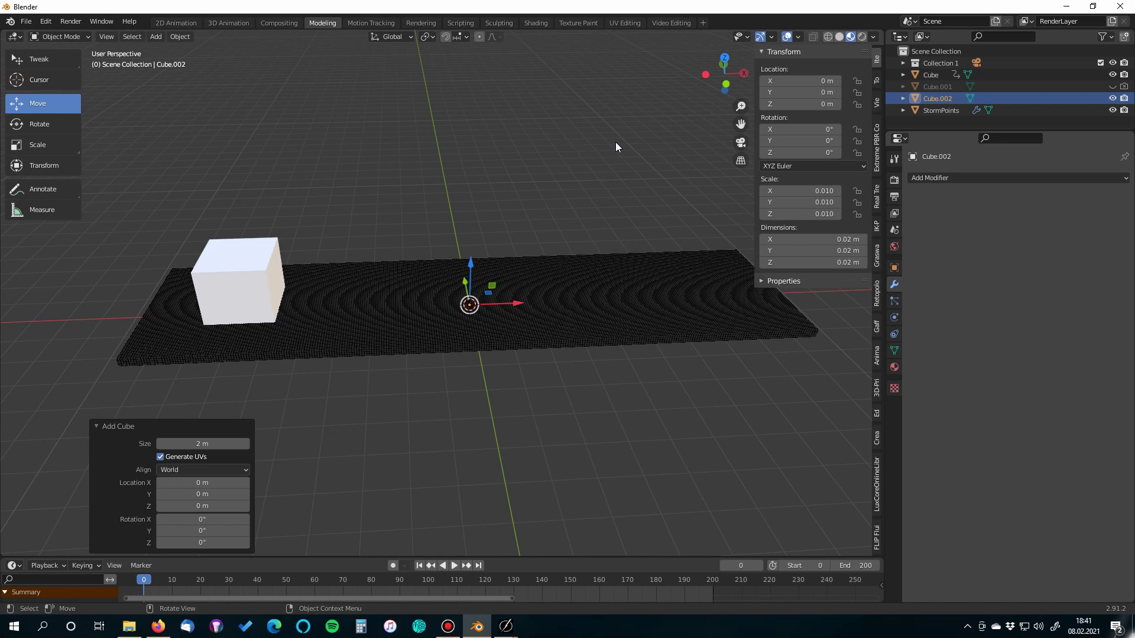
Parent the small cube to StormPoints as Object, and expand StormPoints in the hierarchy to select the child cube.
left_click(639, 279, "shift")
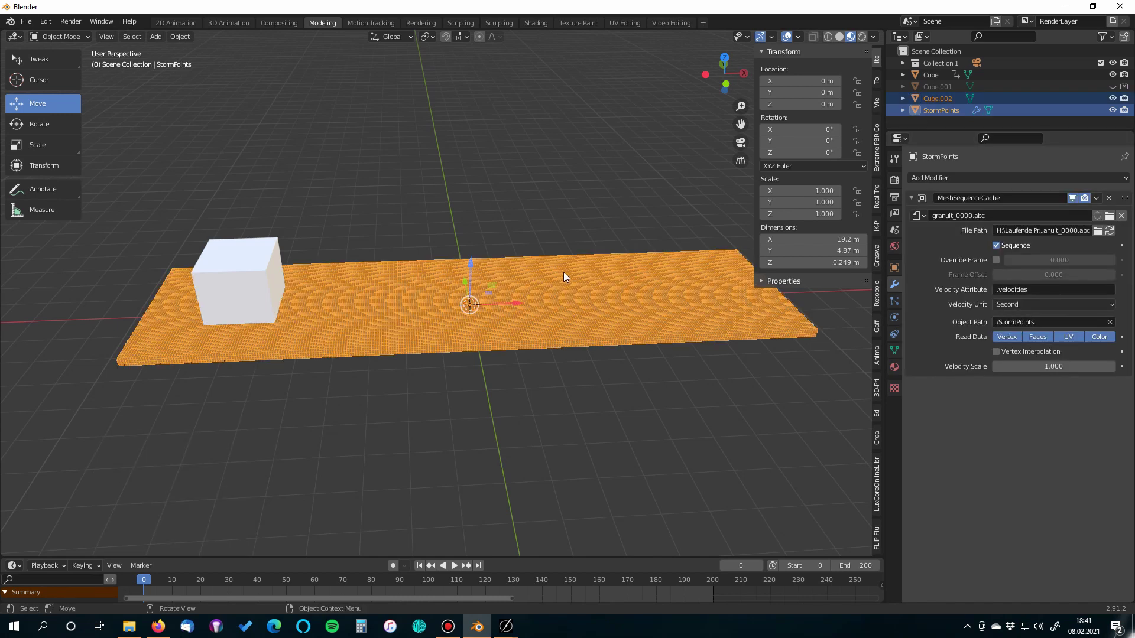
key("ctrl+p")
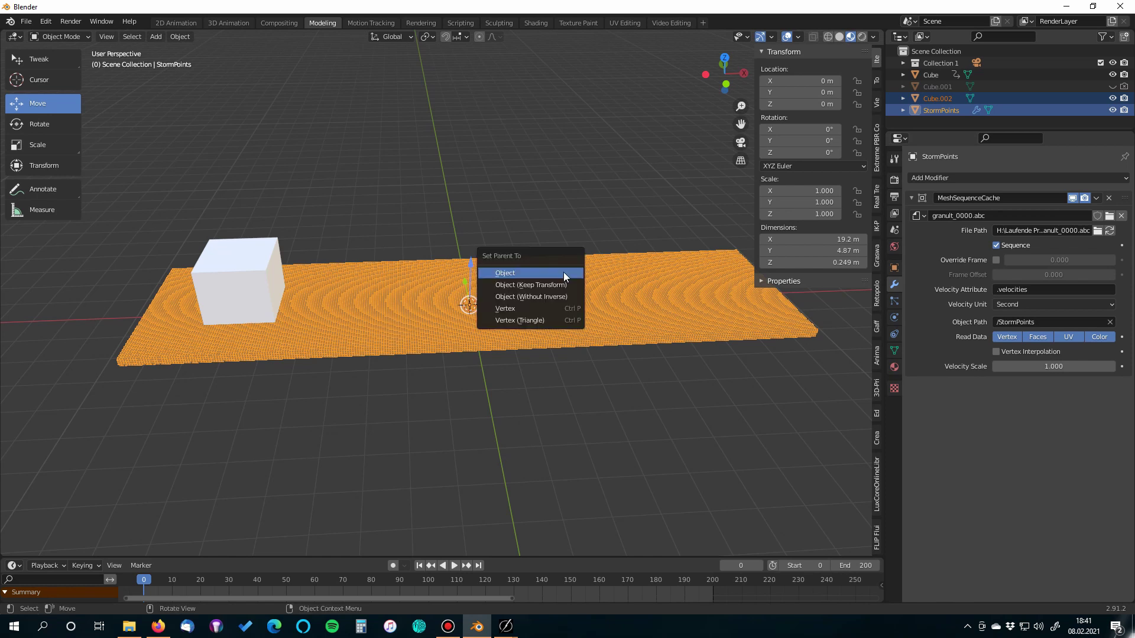
left_click(531, 273)
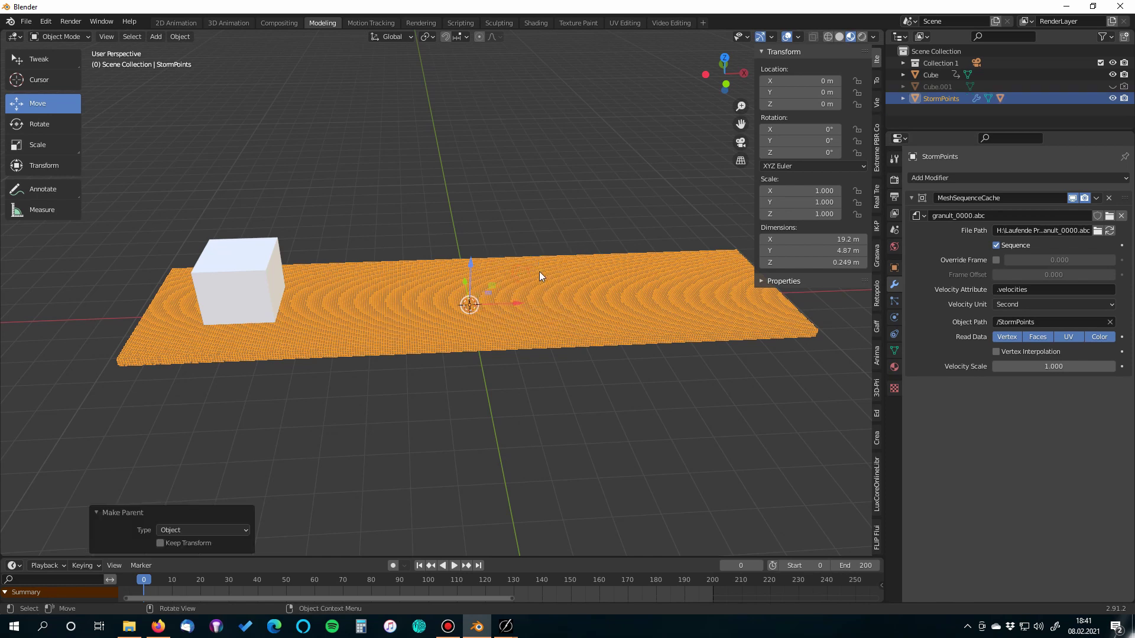
left_click(902, 99)
scroll(927, 100, "down", 1)
left_click(942, 120)
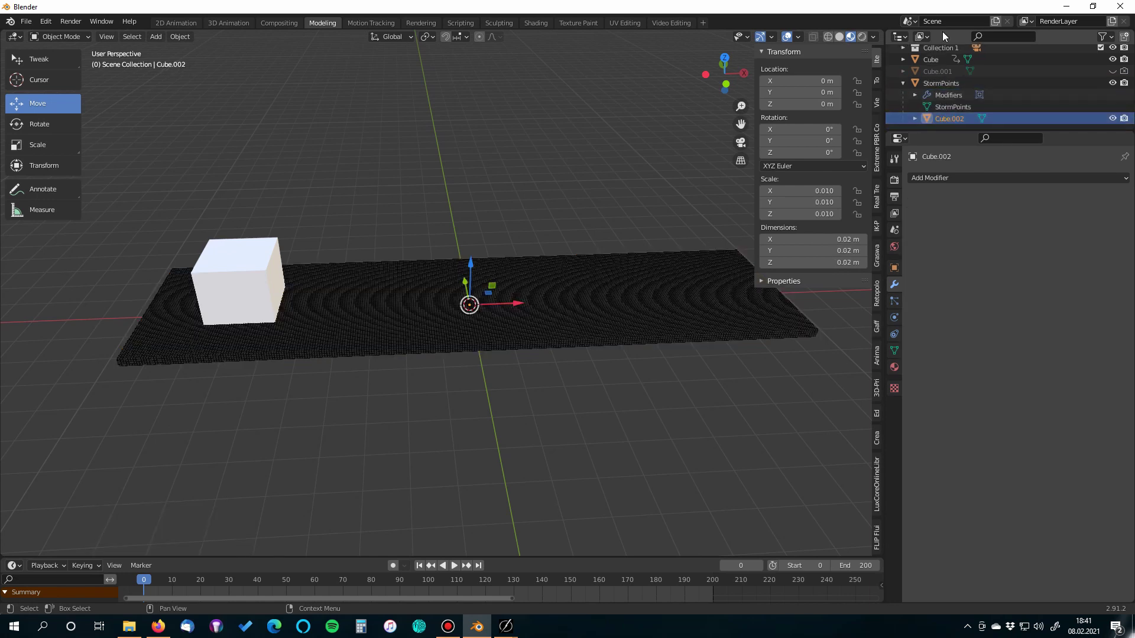
Set the instancing of StormPoints to Vertices and inspect the instanced cubes up close.
left_click(955, 83)
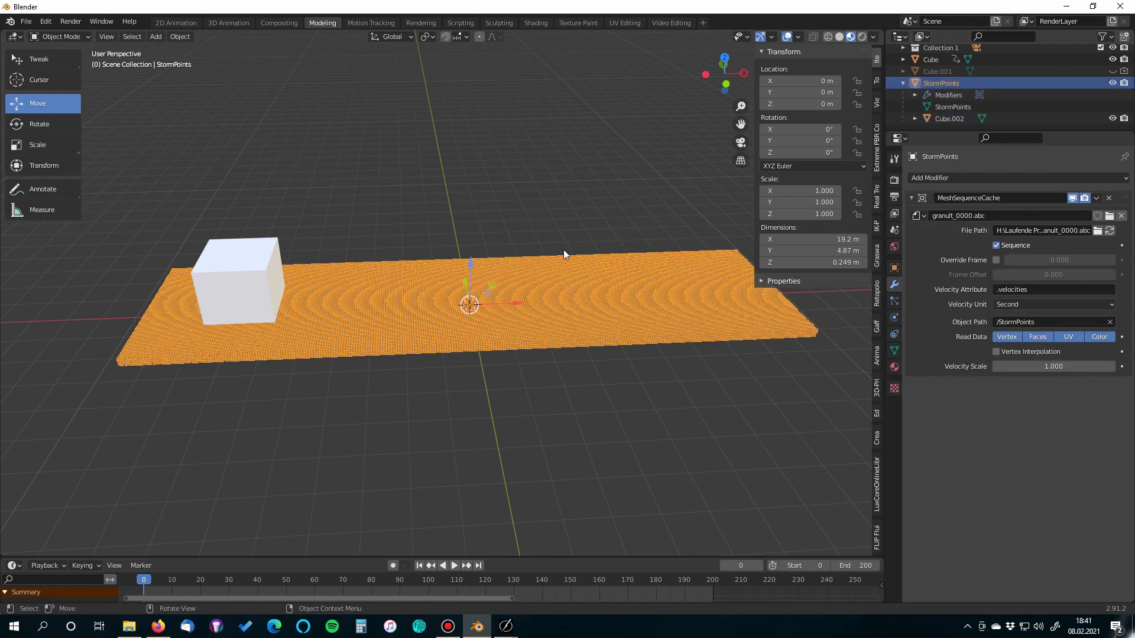
left_click(895, 268)
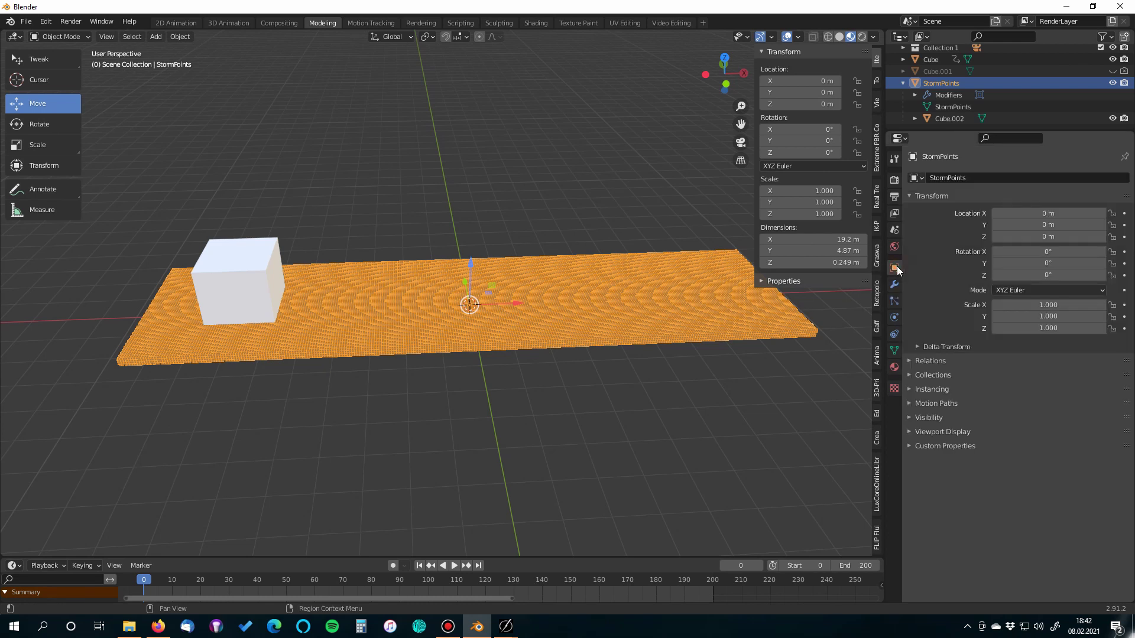
left_click(908, 389)
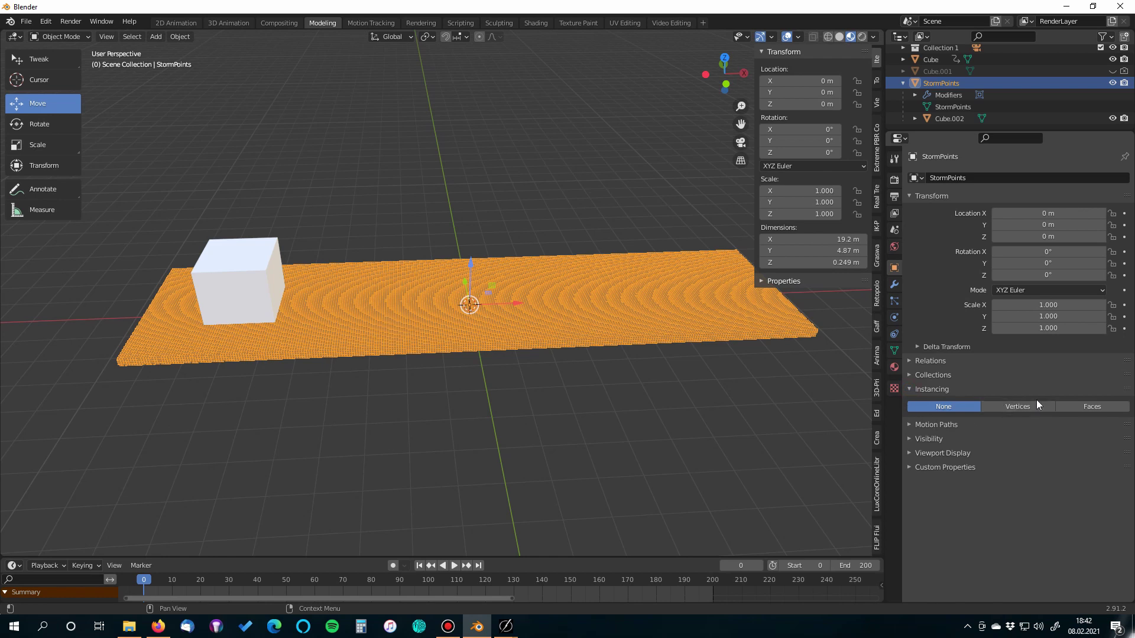
left_click(1006, 407)
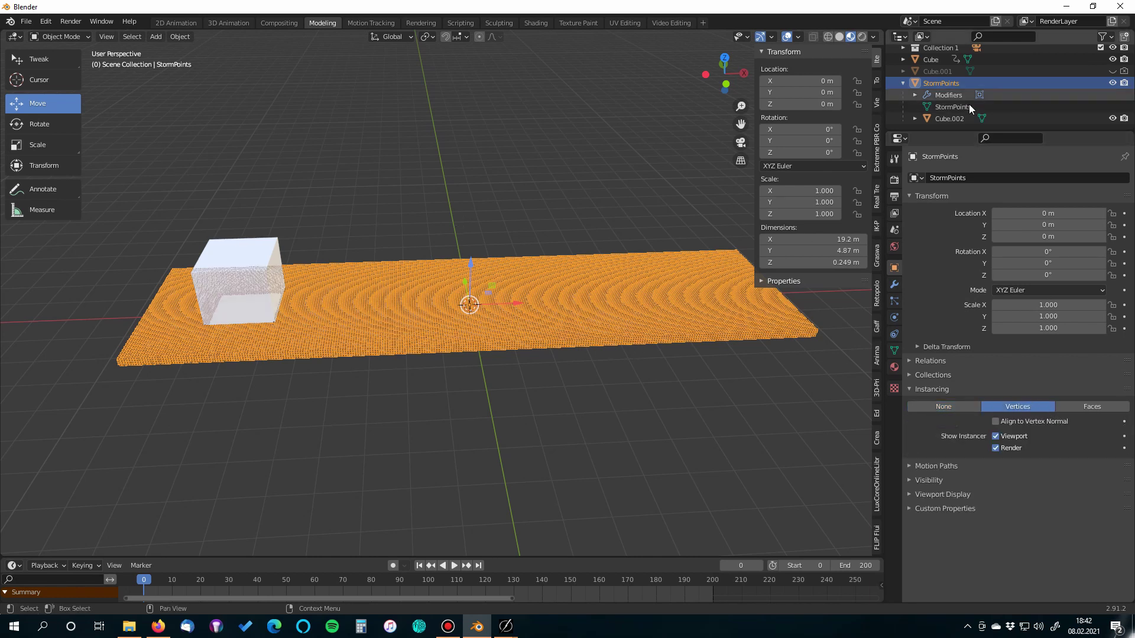
scroll(459, 357, "up", 10)
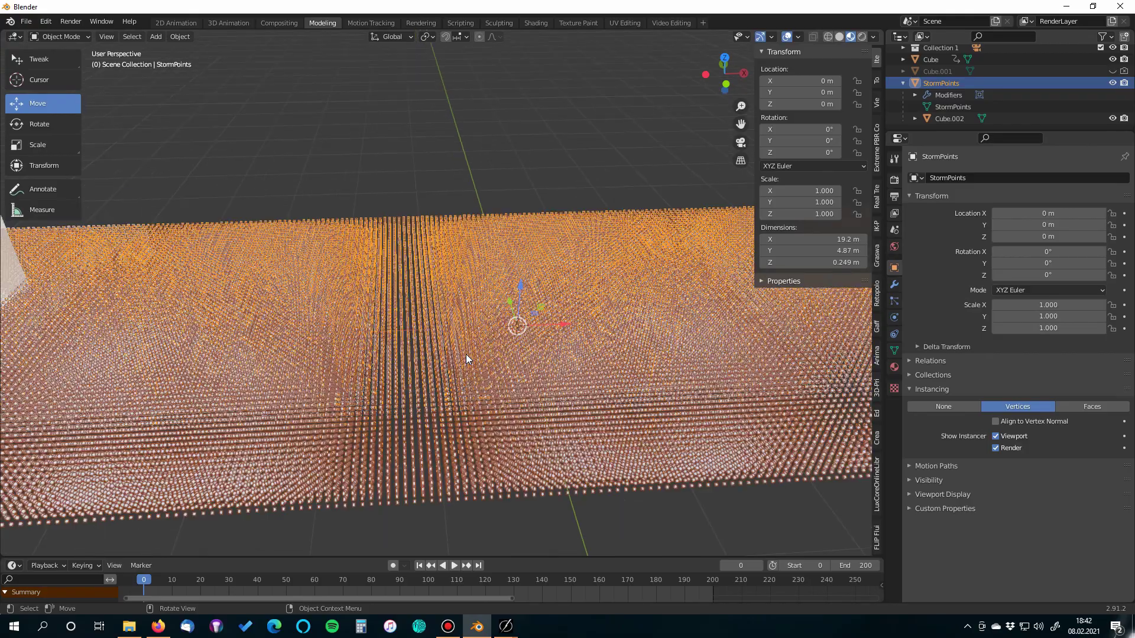
scroll(383, 252, "up", 3)
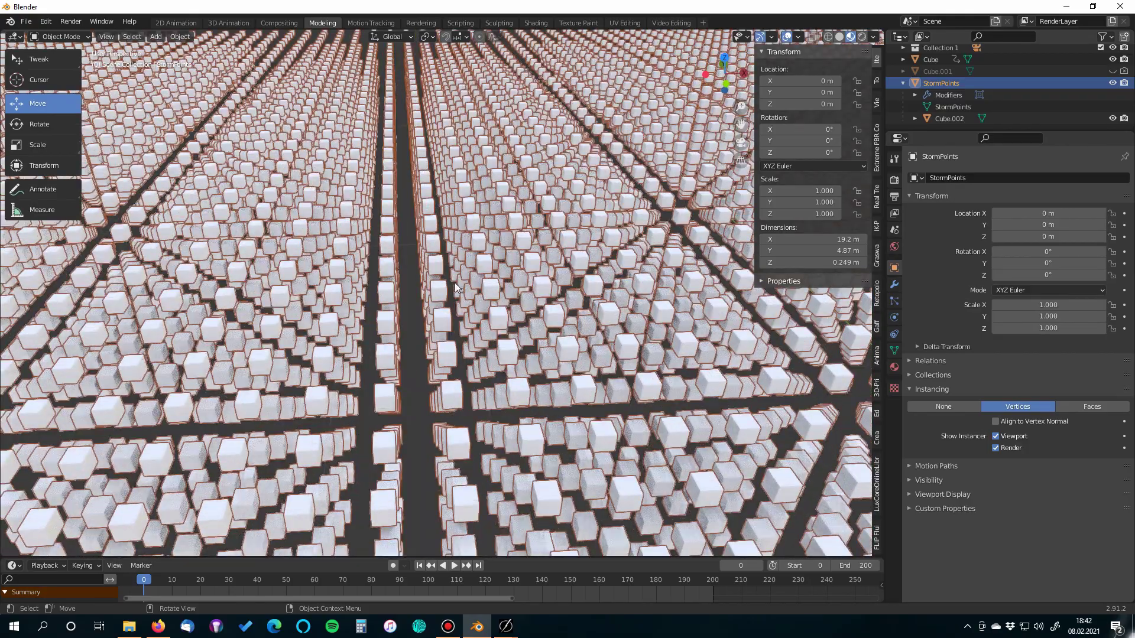
scroll(455, 283, "down", 3)
scroll(443, 293, "down", 5)
scroll(420, 296, "down", 6)
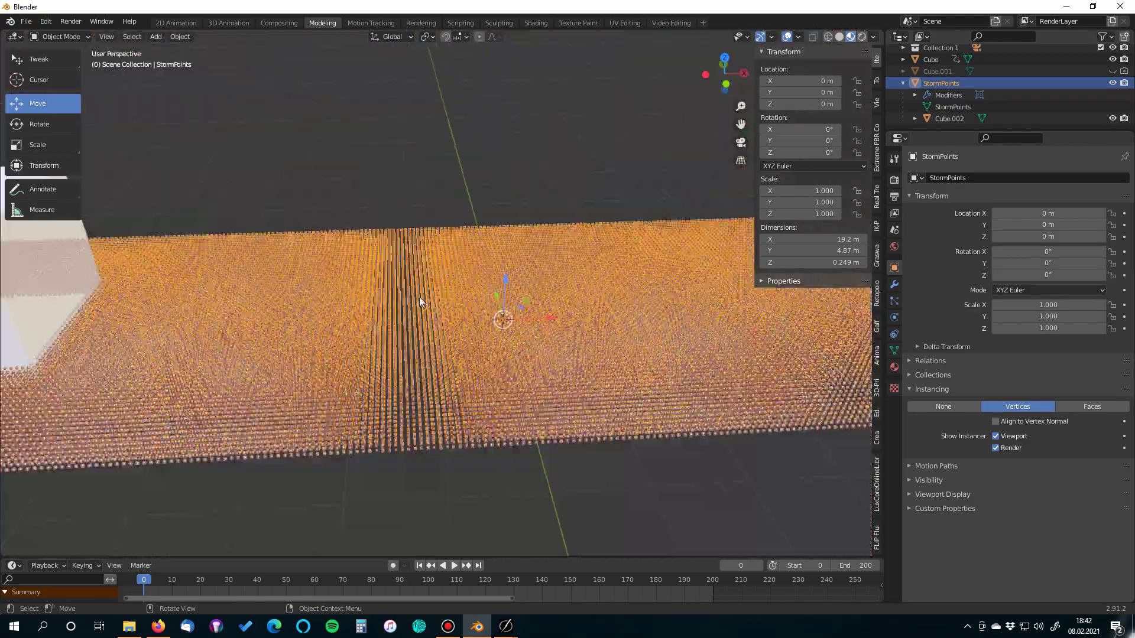
scroll(349, 272, "up", 3)
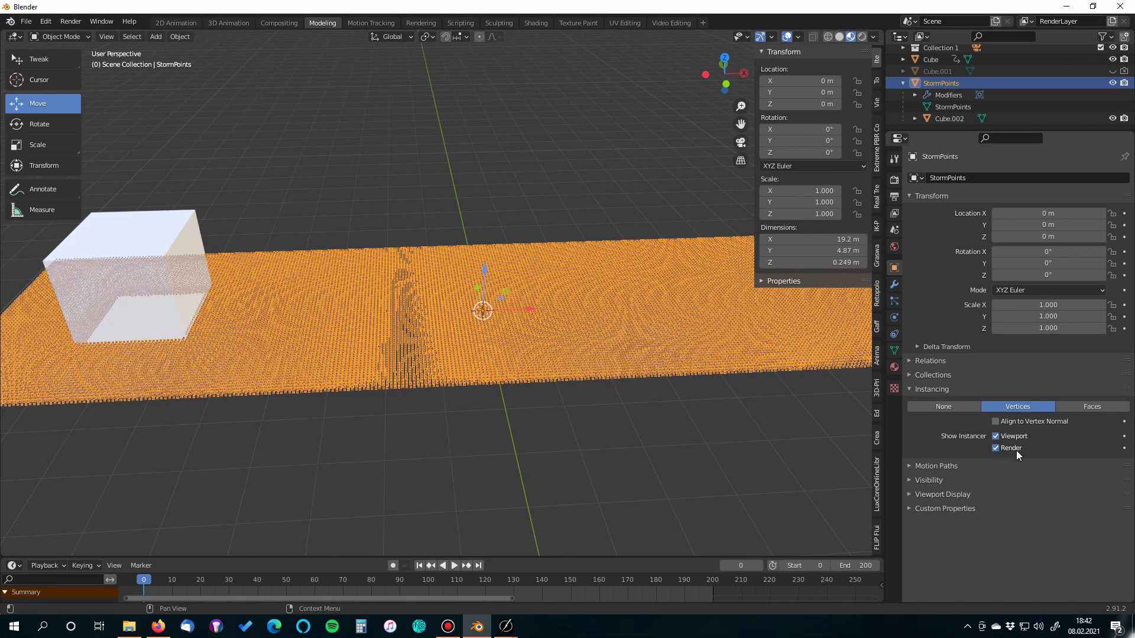
Stop showing the StormPoints instancer in both viewport and render, and deselect the object.
left_click(995, 436)
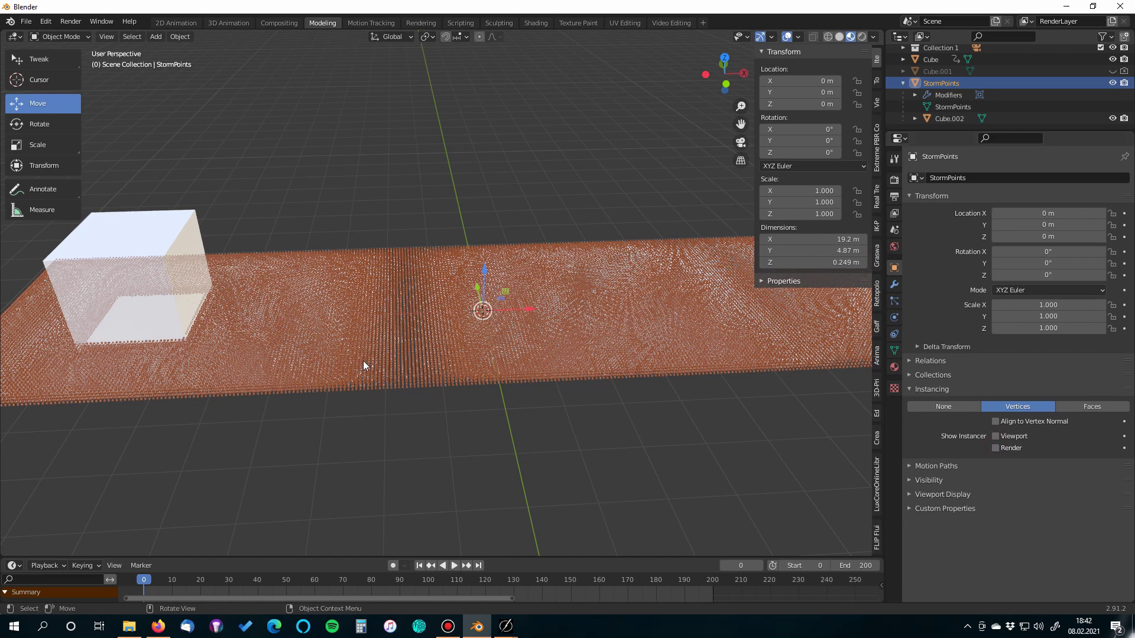
scroll(363, 361, "down", 3)
middle_click_drag(547, 414, 527, 411)
left_click(440, 351)
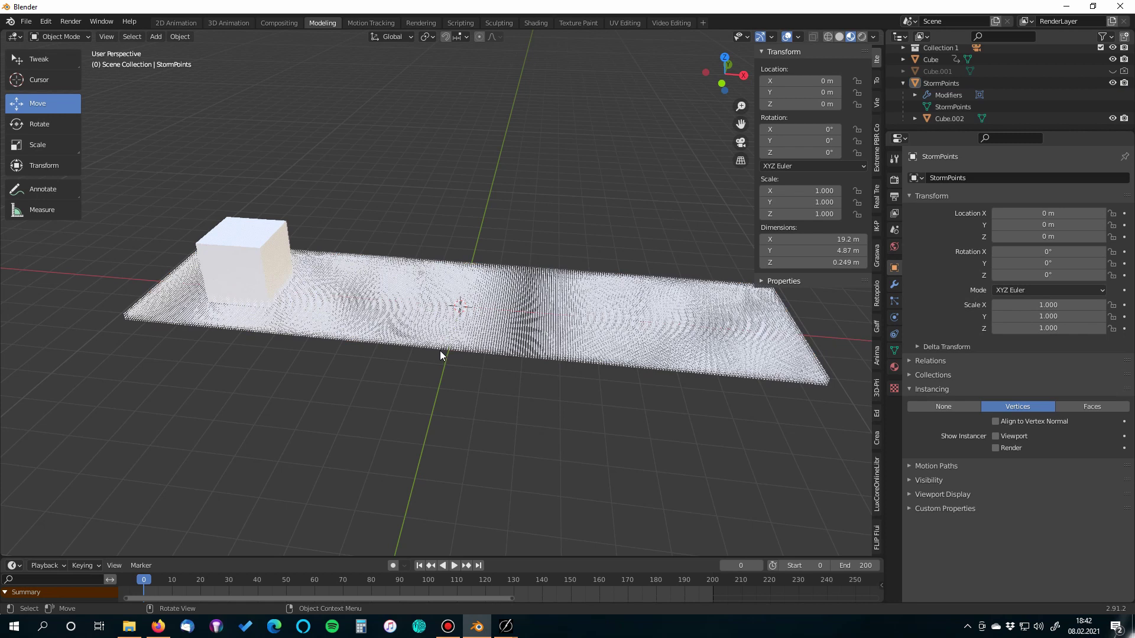
Play the instanced sand animation to frame 33, render that frame, and close the render after viewing it.
key("space")
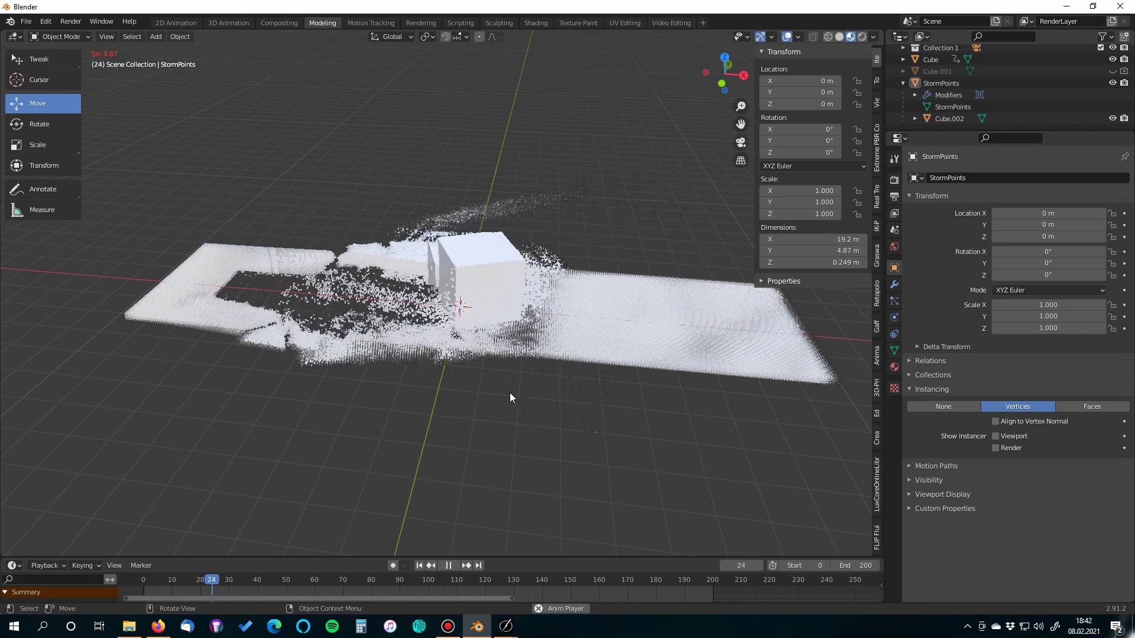
key("space")
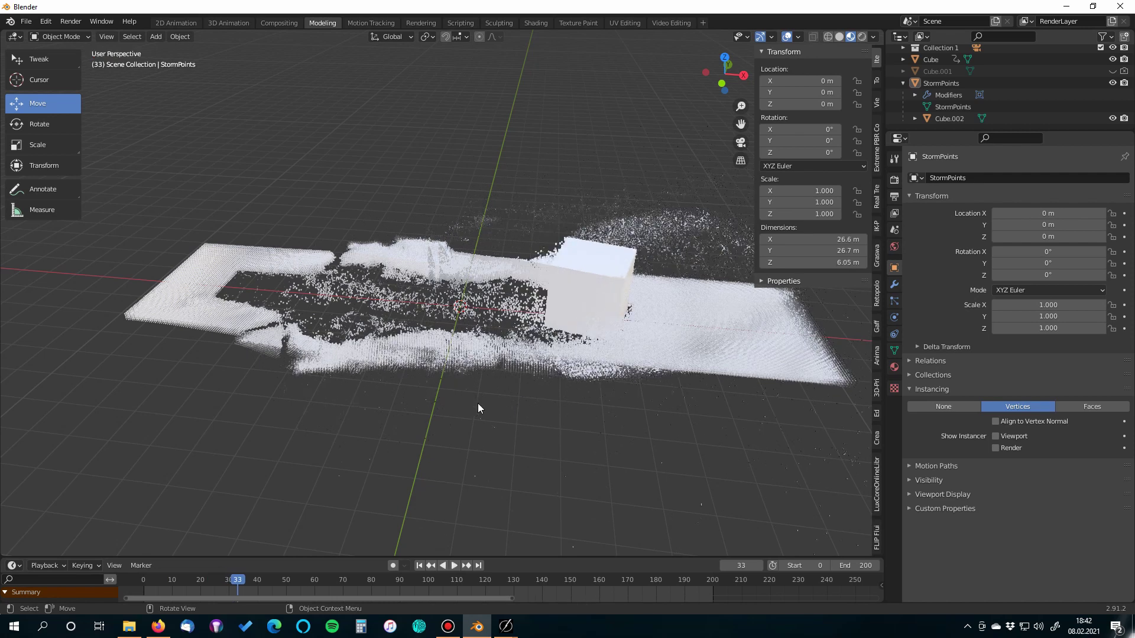
key("F12")
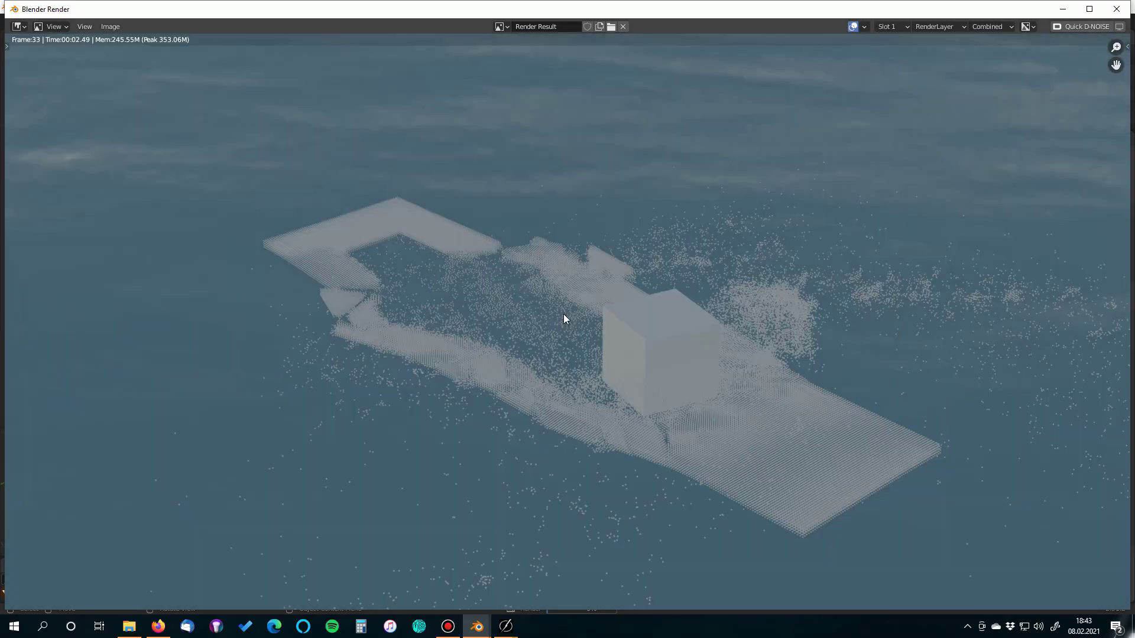
scroll(780, 431, "down", 1)
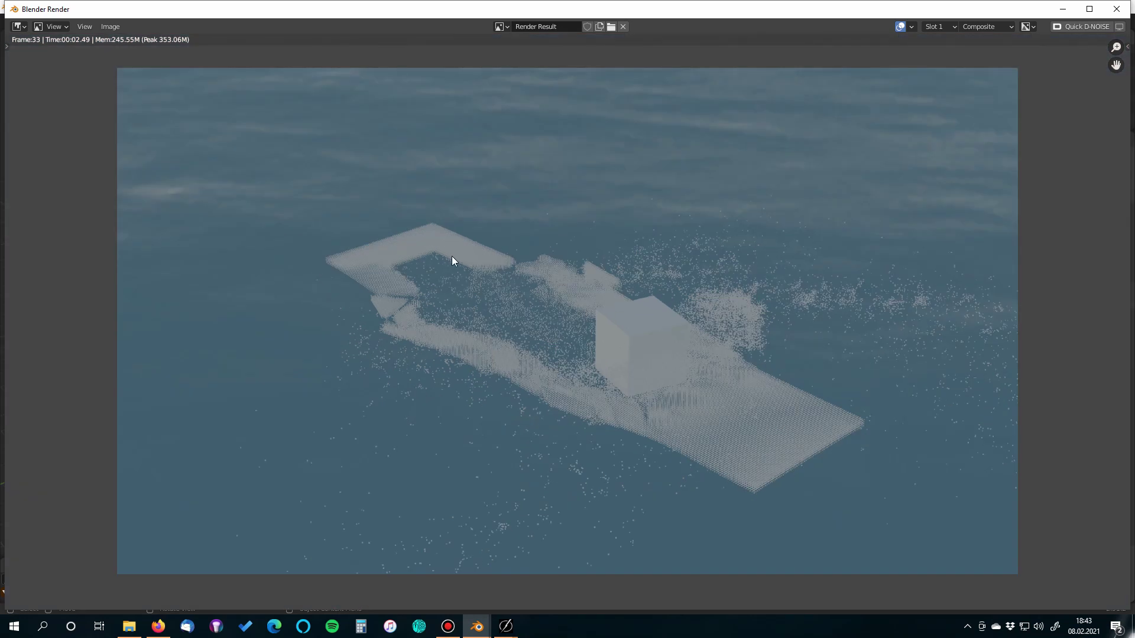
left_click(1115, 9)
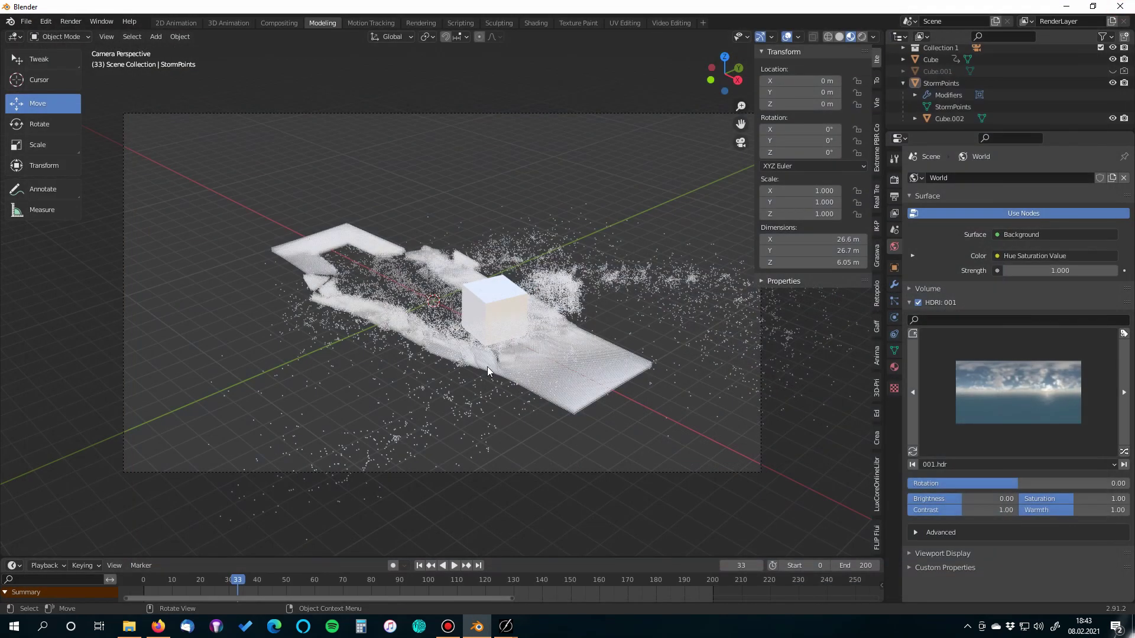
Scale the instanced cube Cube.002 up by about 2.03 in solid shading so the sand grains get larger.
left_click(946, 119)
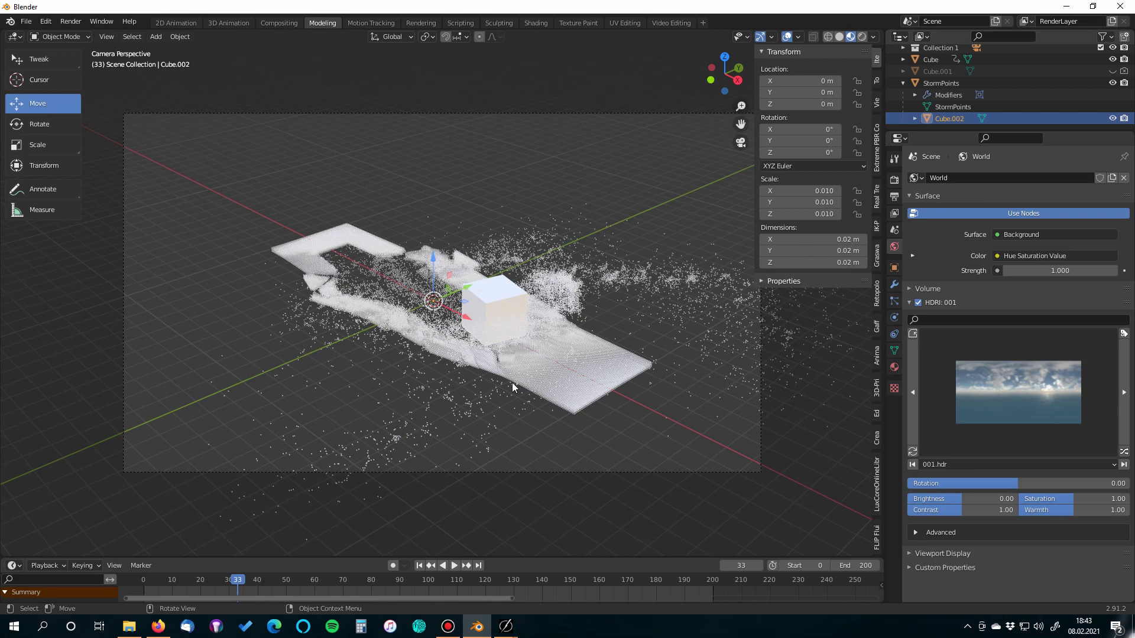
scroll(509, 351, "up", 3)
left_click(839, 37)
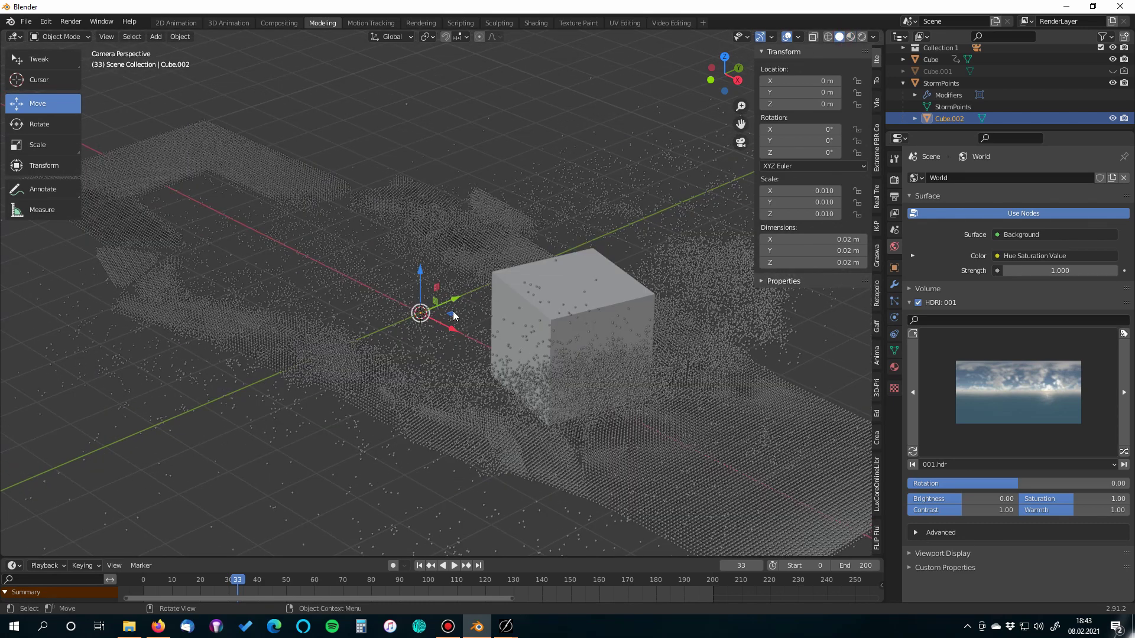
key("s")
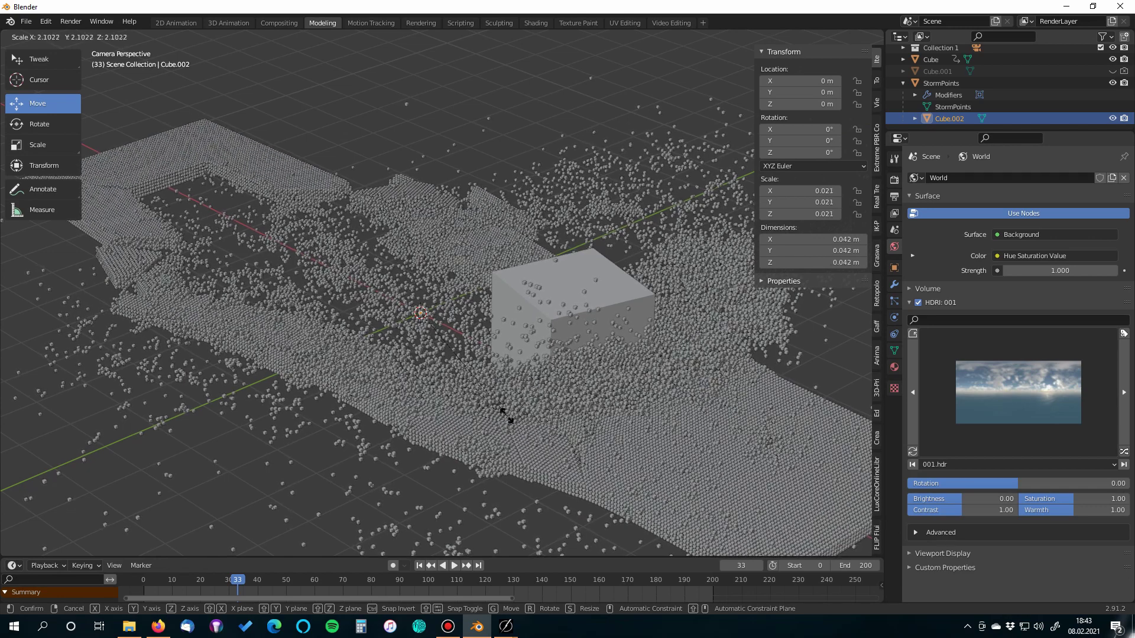
left_click(502, 413)
scroll(474, 371, "down", 2)
scroll(474, 371, "down", 1)
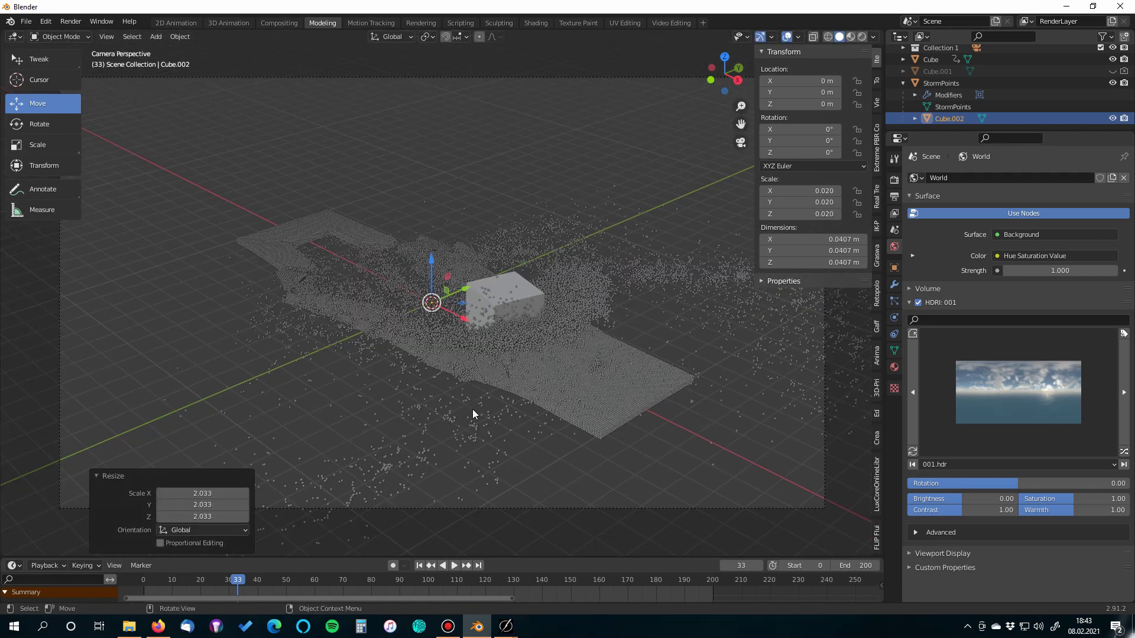
Create a new material for Cube.002 with a red base color and check the grains in material preview shading.
left_click(894, 367)
left_click(992, 229)
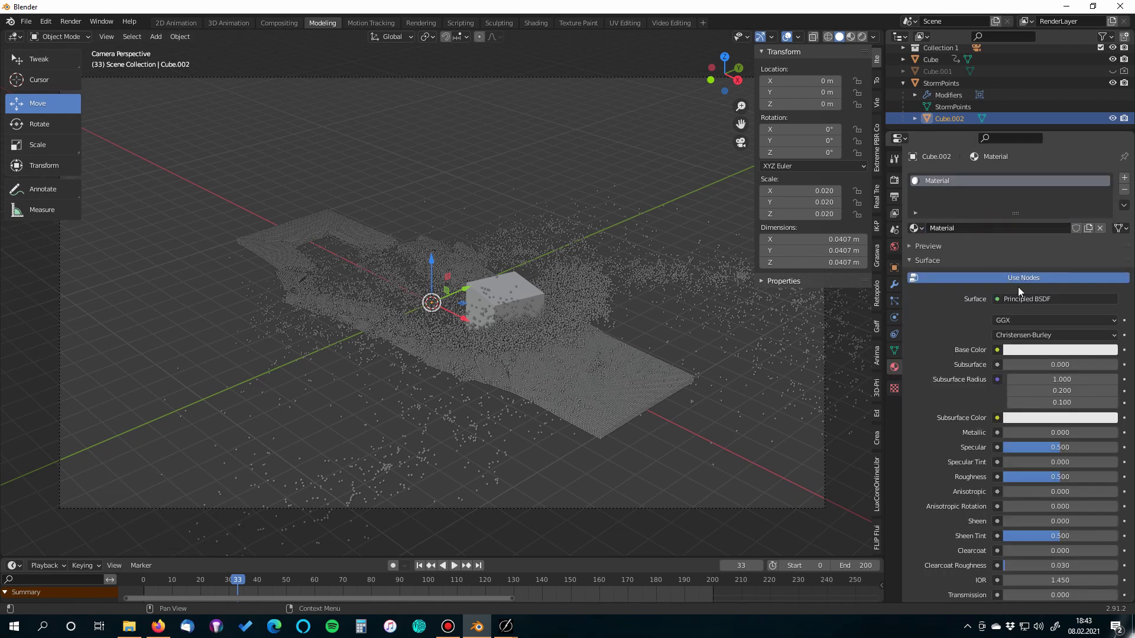
left_click(1021, 349)
left_click_drag(1056, 223, 1054, 260)
left_click(850, 37)
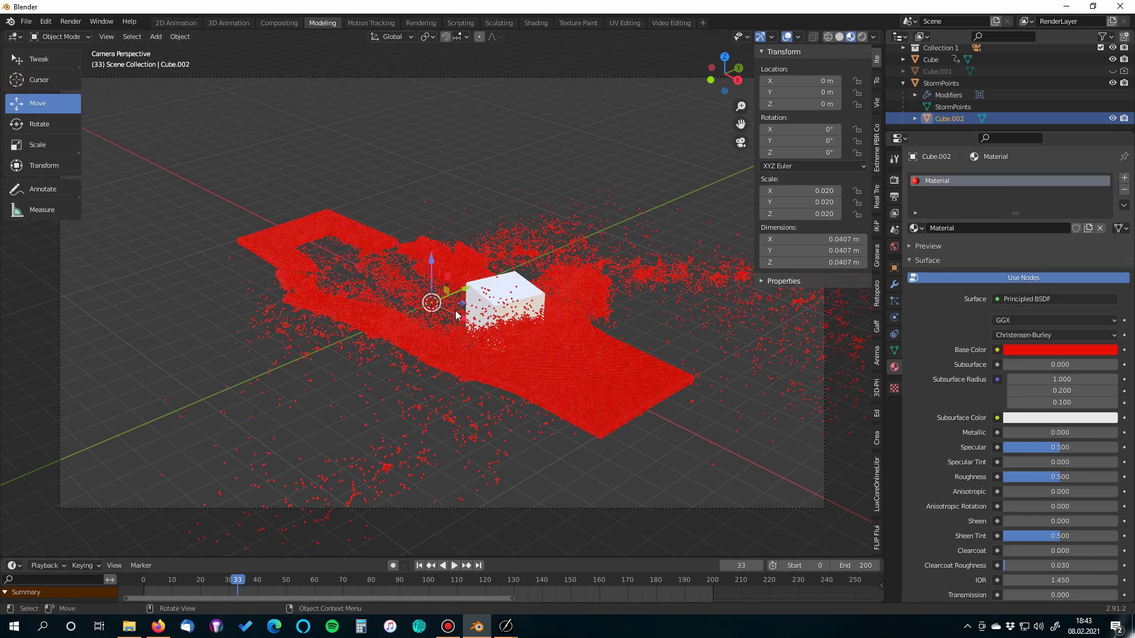
scroll(458, 316, "up", 2)
Hide StormPoints in the viewport and play the large cube's animation from the first frame in solid shading.
left_click(839, 37)
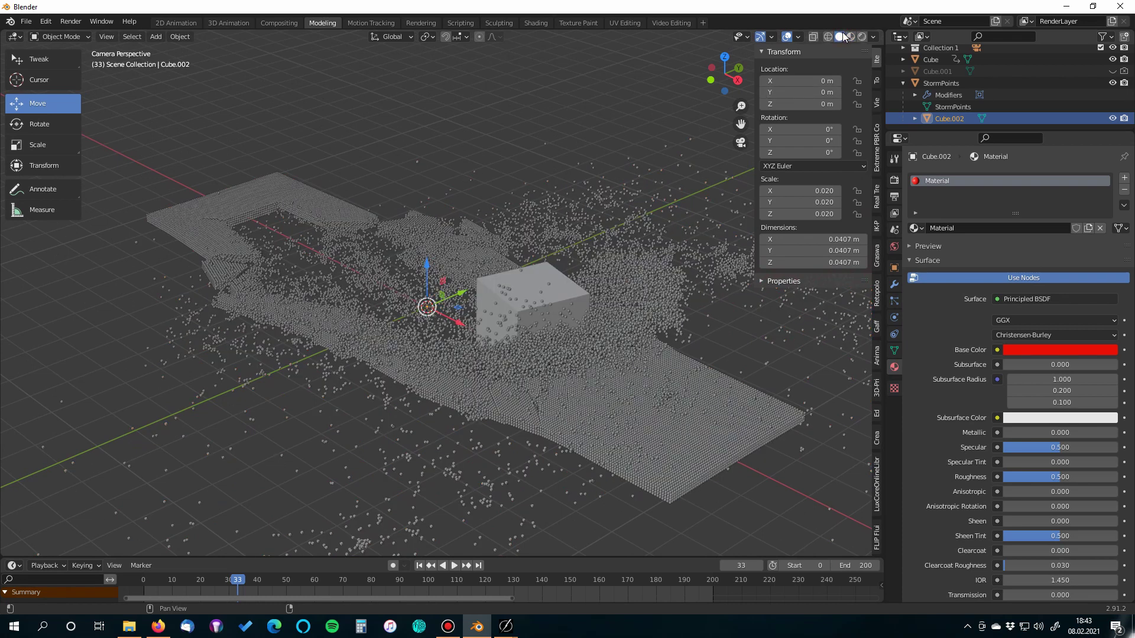
key("shift+Left")
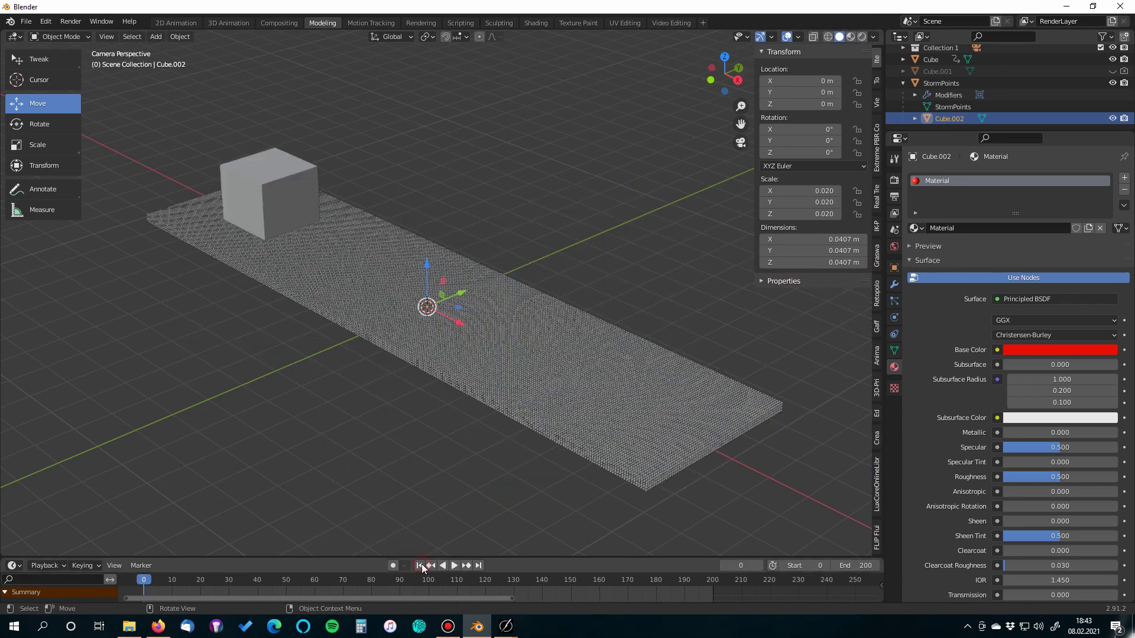
left_click(417, 229)
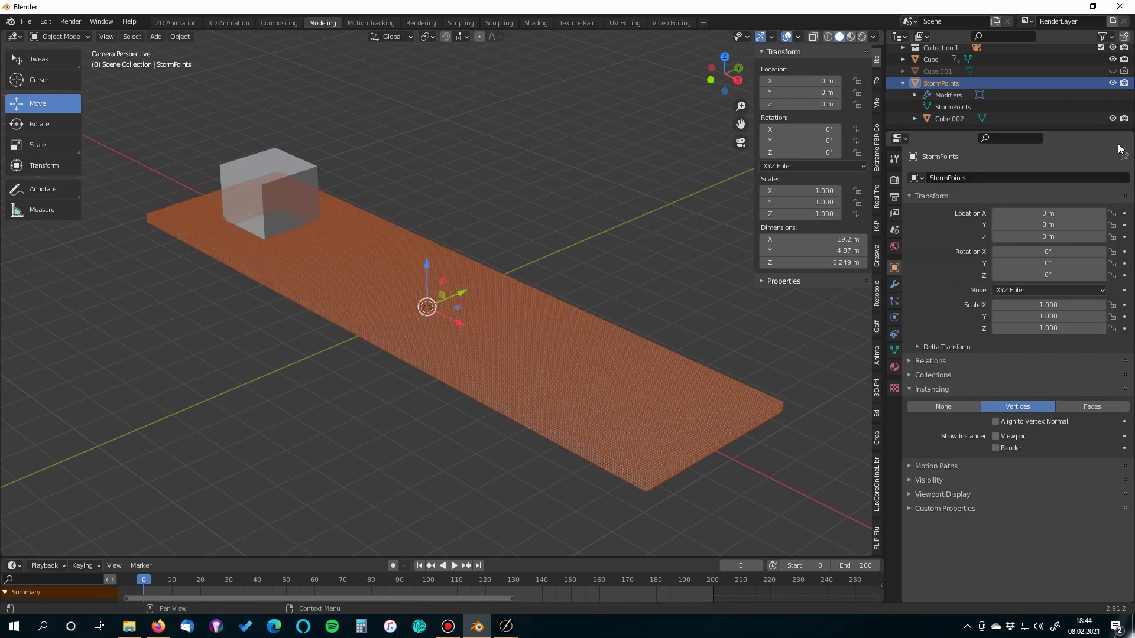
left_click(1112, 83)
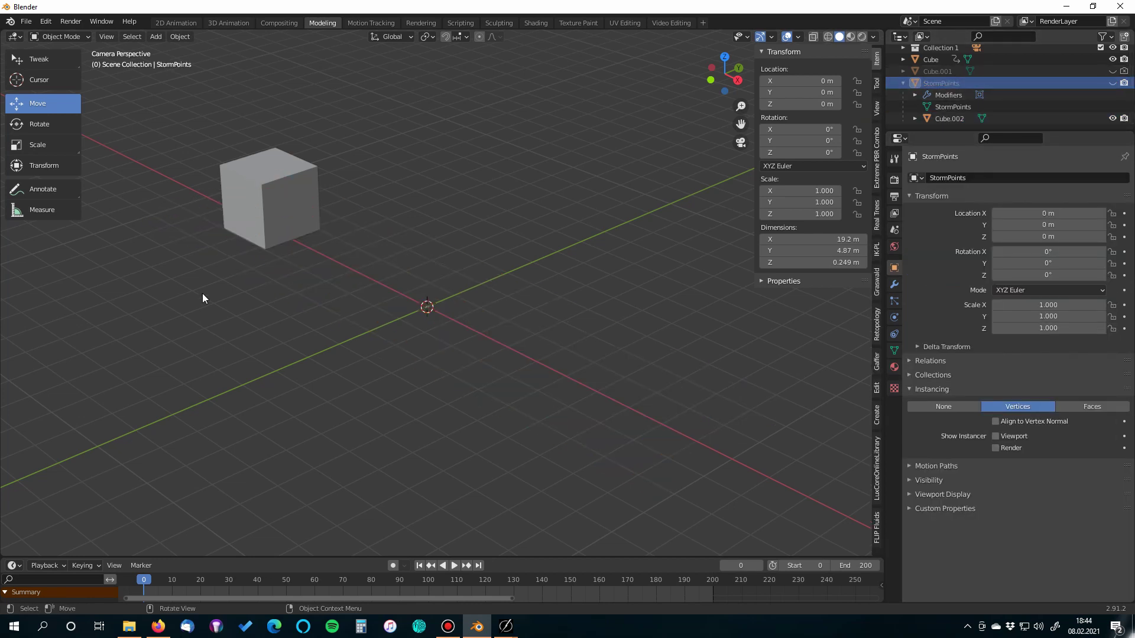
key("space")
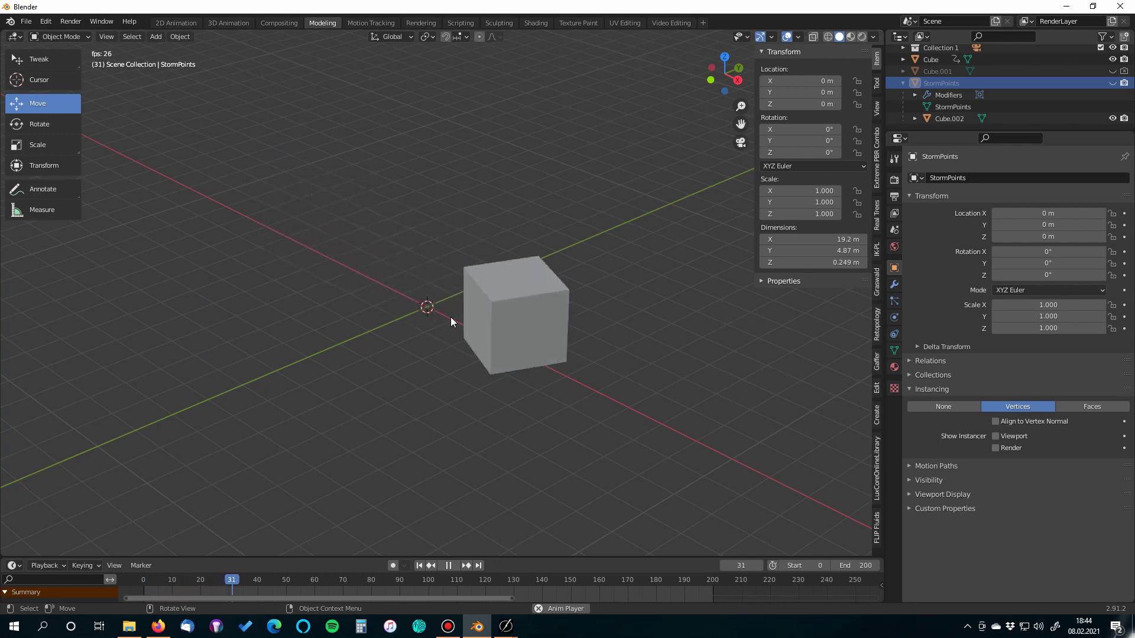
Replay the large cube's animation from the first frame, stop it, and return to frame 0.
key("shift+Left")
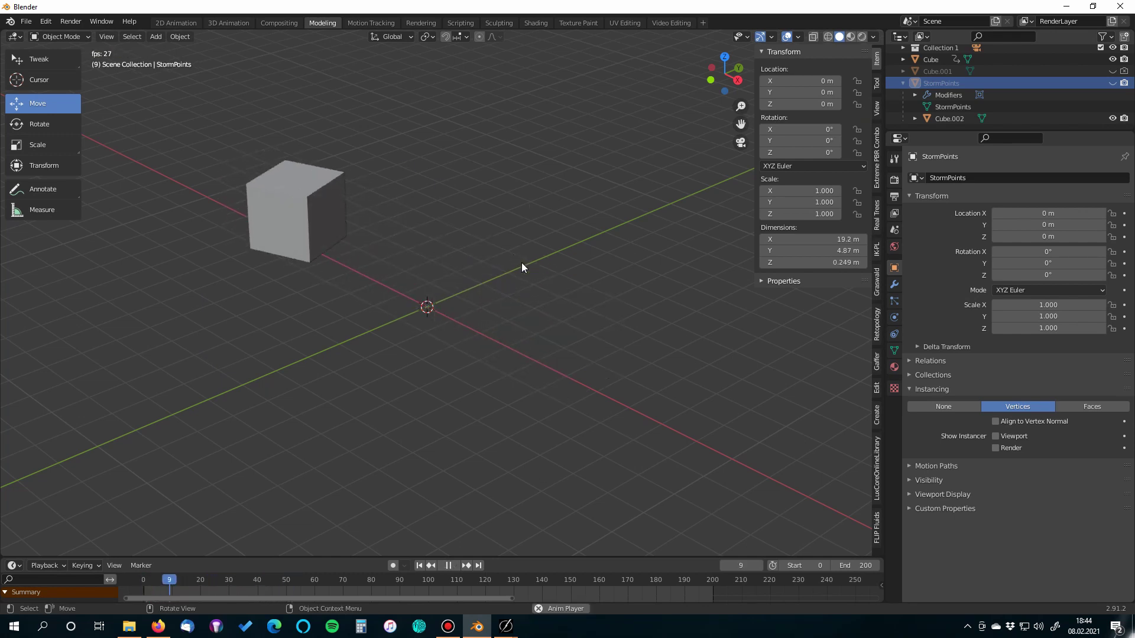
key("space")
key("shift+Left")
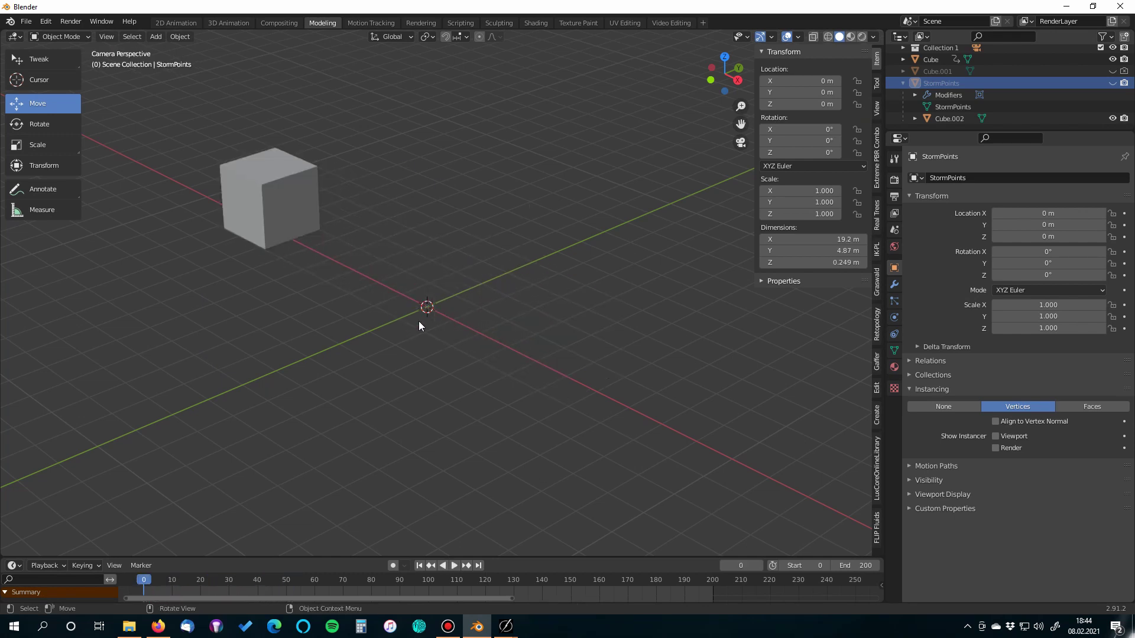
scroll(451, 342, "down", 1)
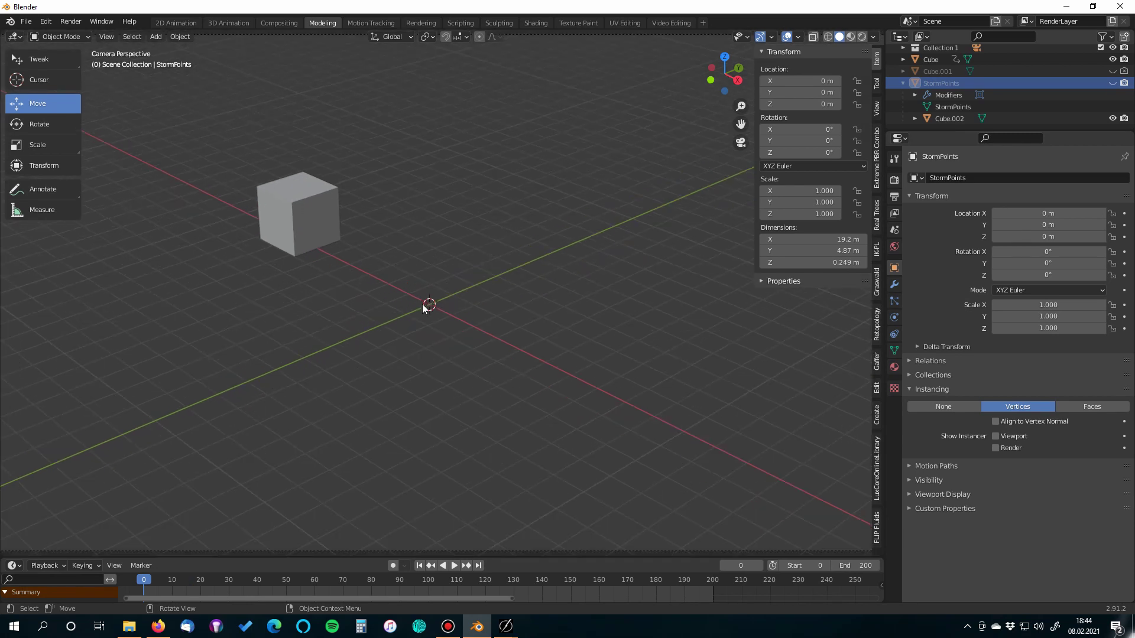
Select Cube.002, frame it up close, and switch the viewport to rendered shading.
left_click(952, 121)
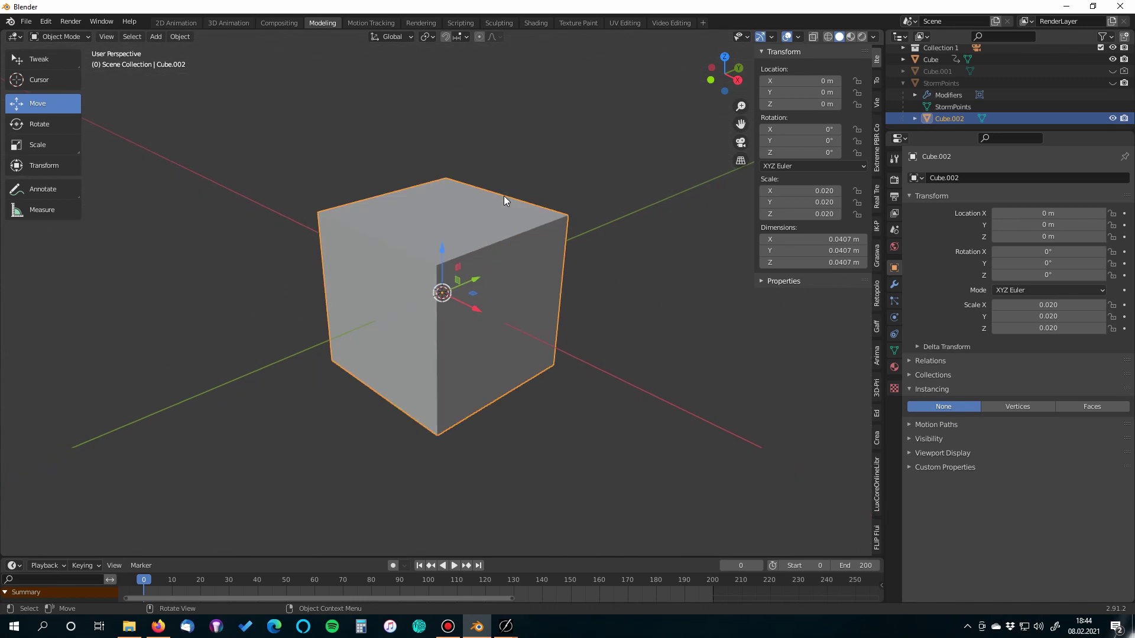
scroll(541, 335, "down", 6)
scroll(416, 289, "up", 2)
mouse_move(416, 292)
middle_mouse_down()
mouse_move(594, 390)
mouse_move(519, 392)
mouse_move(433, 342)
mouse_move(433, 404)
mouse_move(576, 344)
mouse_move(565, 374)
mouse_move(560, 327)
mouse_move(520, 349)
mouse_move(591, 295)
middle_mouse_up()
left_click(863, 33)
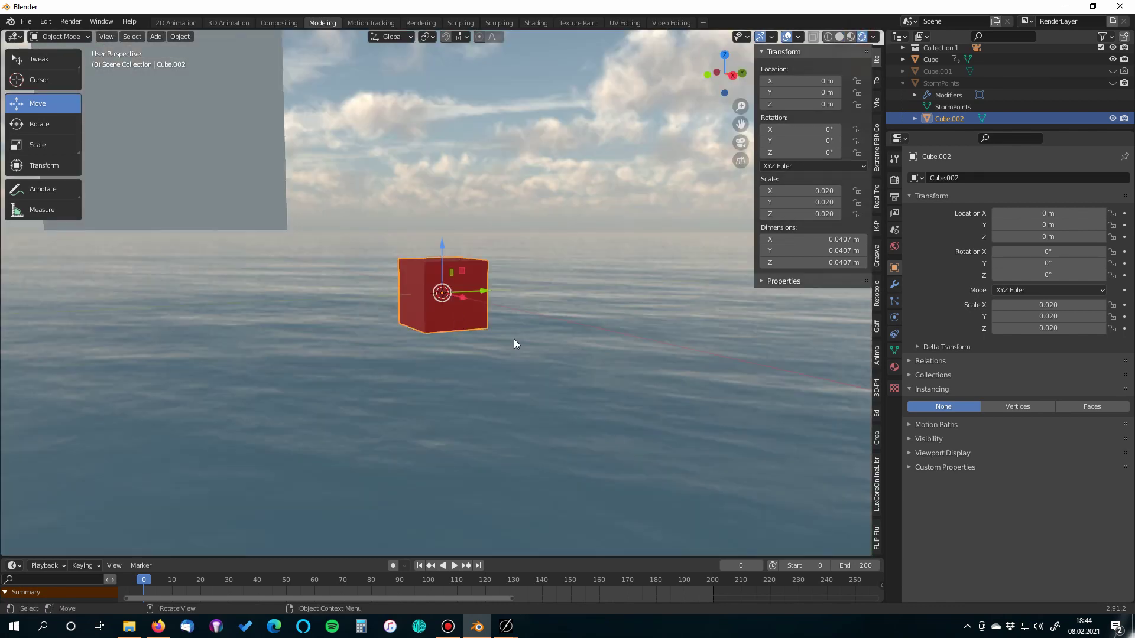
scroll(532, 337, "up", 2)
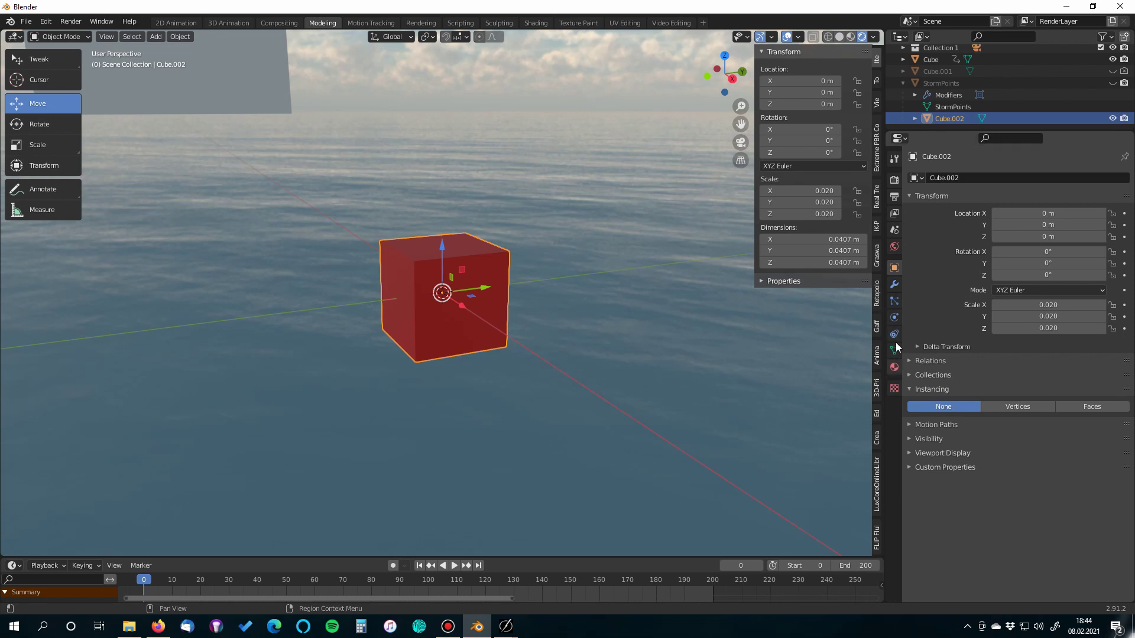
Set the red material of Cube.002 to metallic 0.559 and roughness 0.203.
left_click(893, 367)
left_click_drag(1034, 431, 1067, 431)
left_click_drag(1052, 476, 1027, 477)
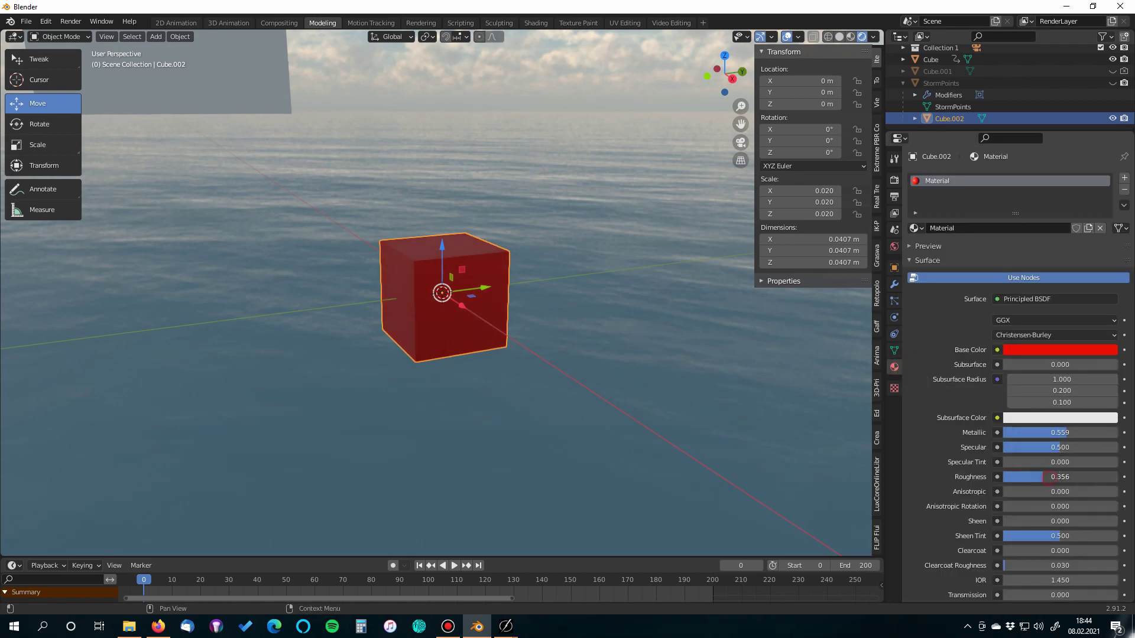
Return to the camera view and briefly play the animation in rendered shading.
scroll(616, 319, "down", 3)
key("KP_0")
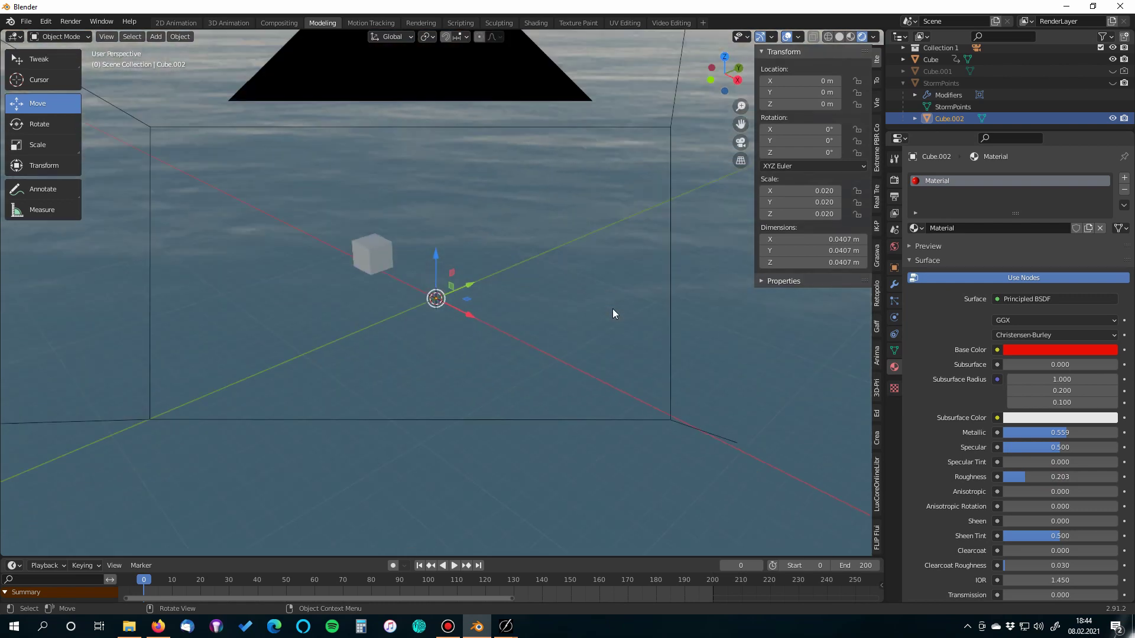
scroll(579, 300, "down", 3)
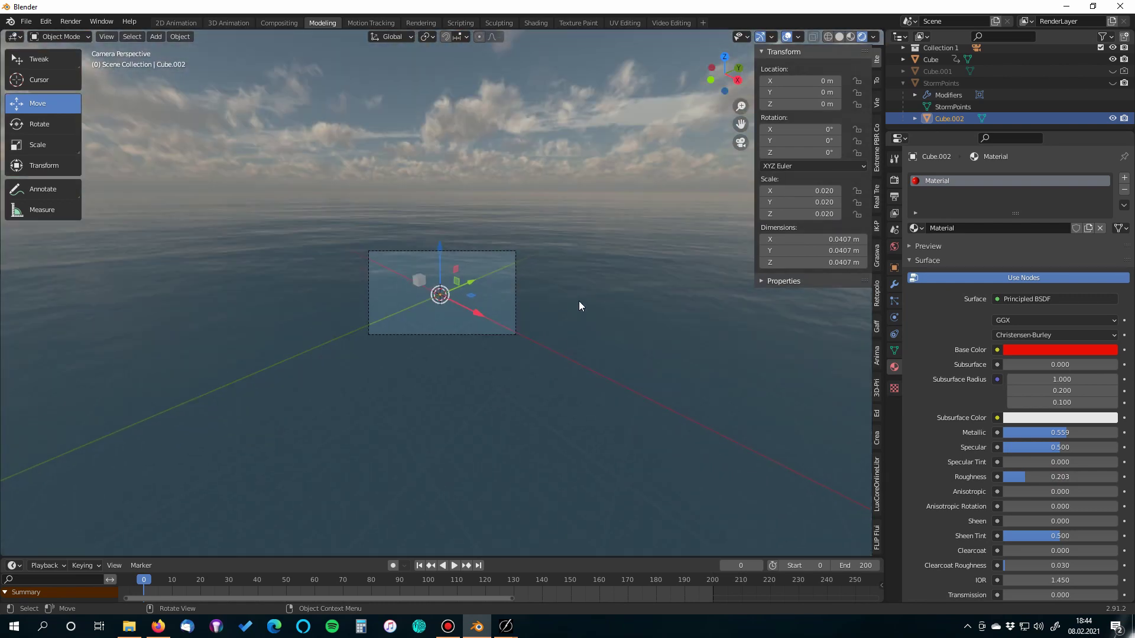
scroll(579, 300, "up", 2)
key("space")
key("space")
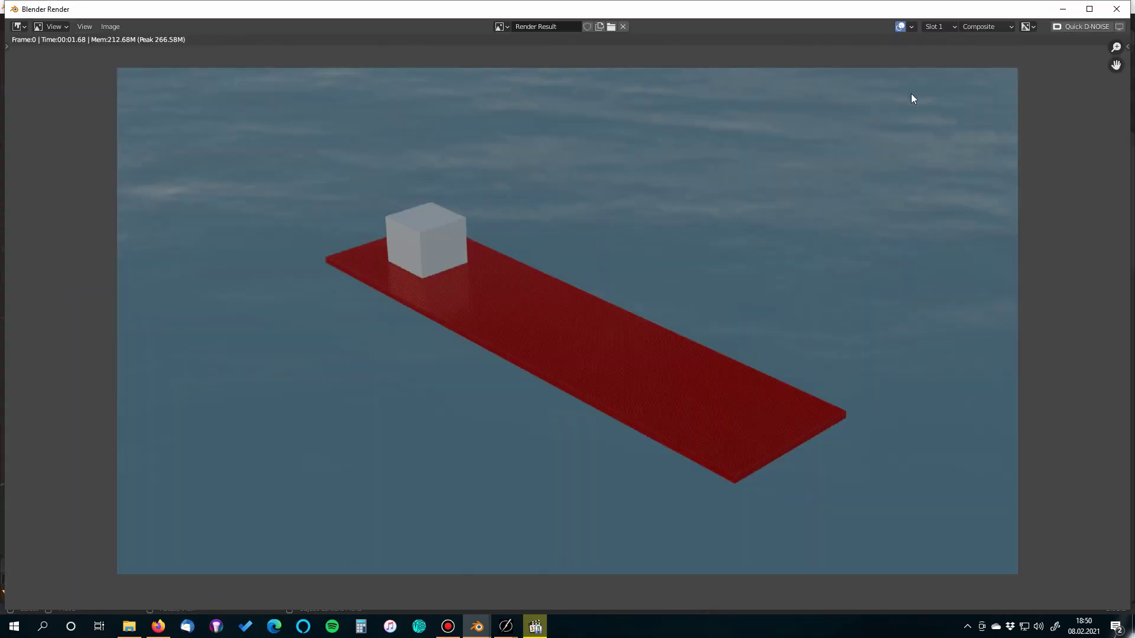
Close the frame 0 render, bring up the world's HDRI settings with Cube.002 selected, and unhide StormPoints in the viewport.
left_click(1116, 8)
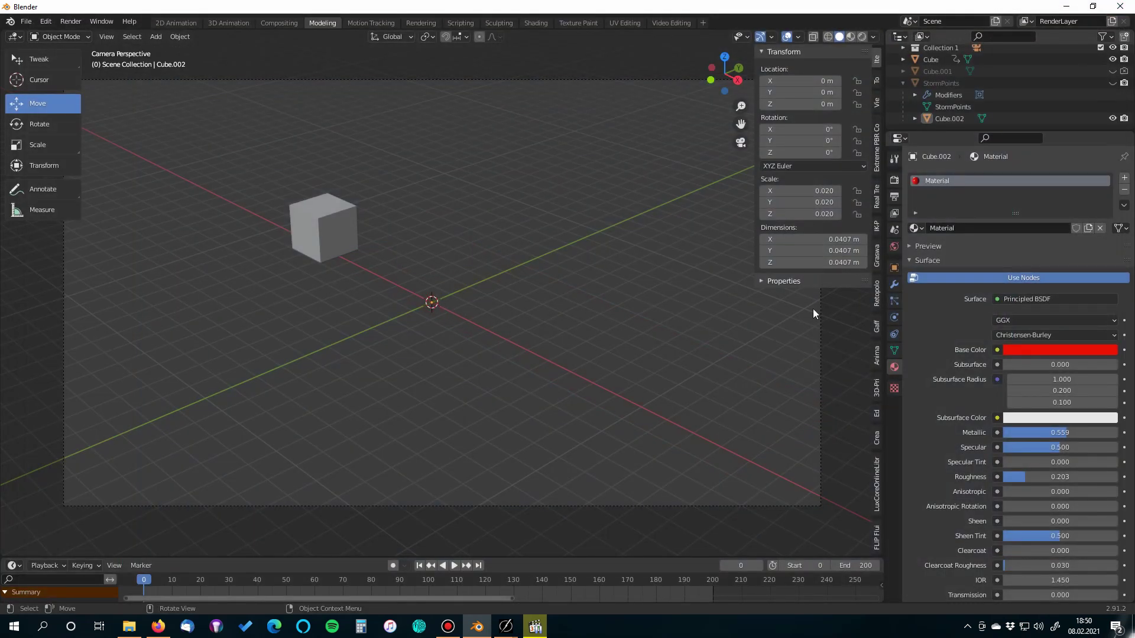
left_click(952, 119)
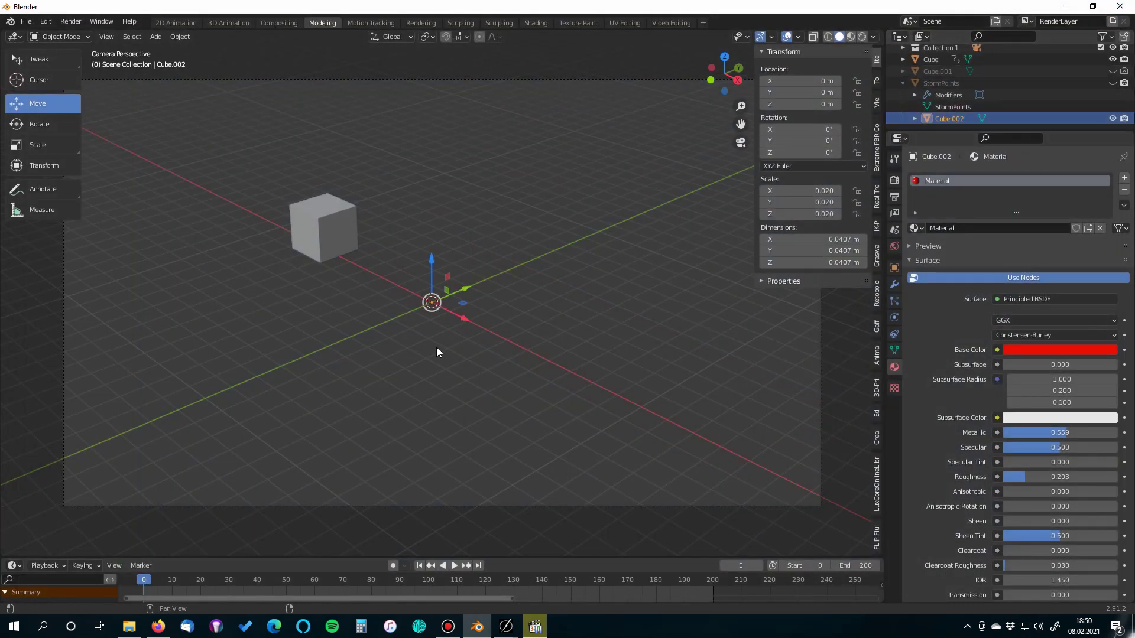
left_click(894, 247)
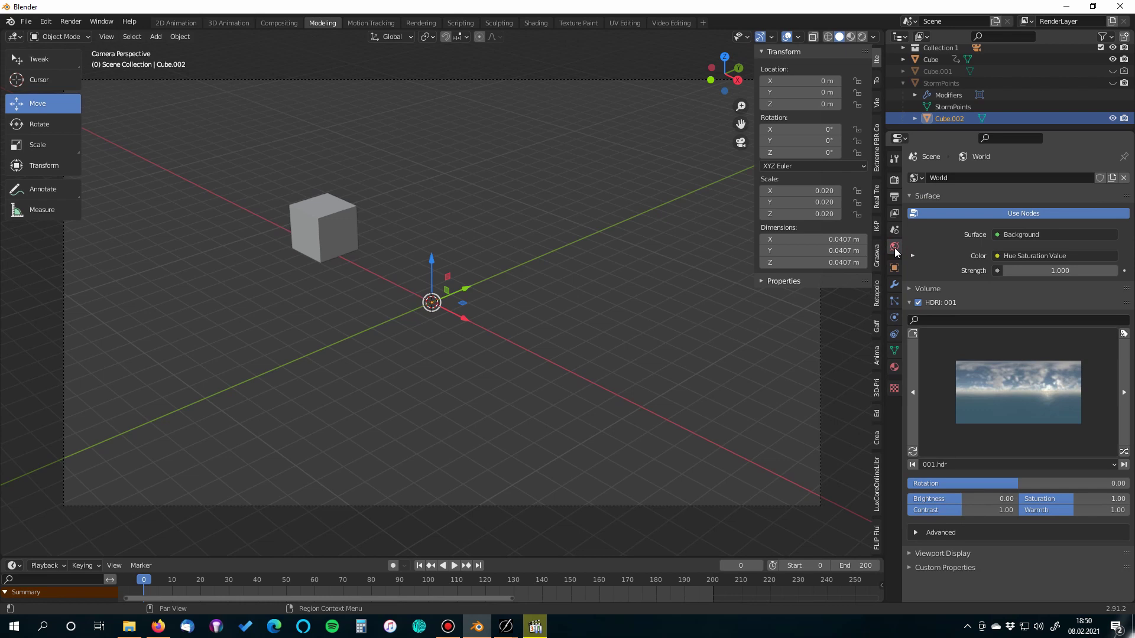
left_click(1112, 83)
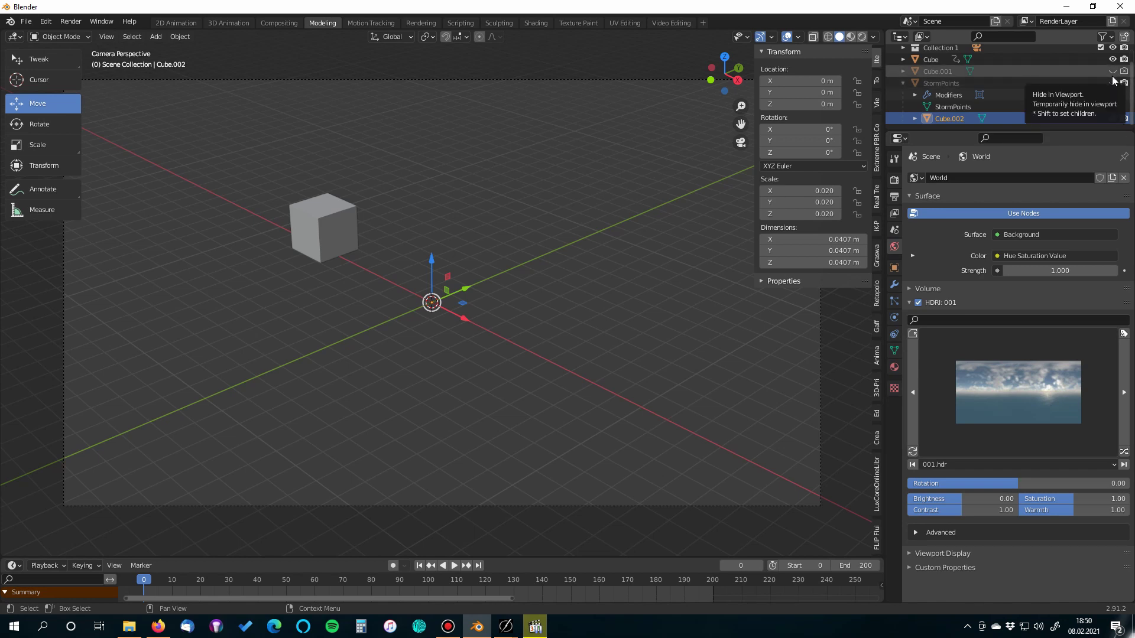